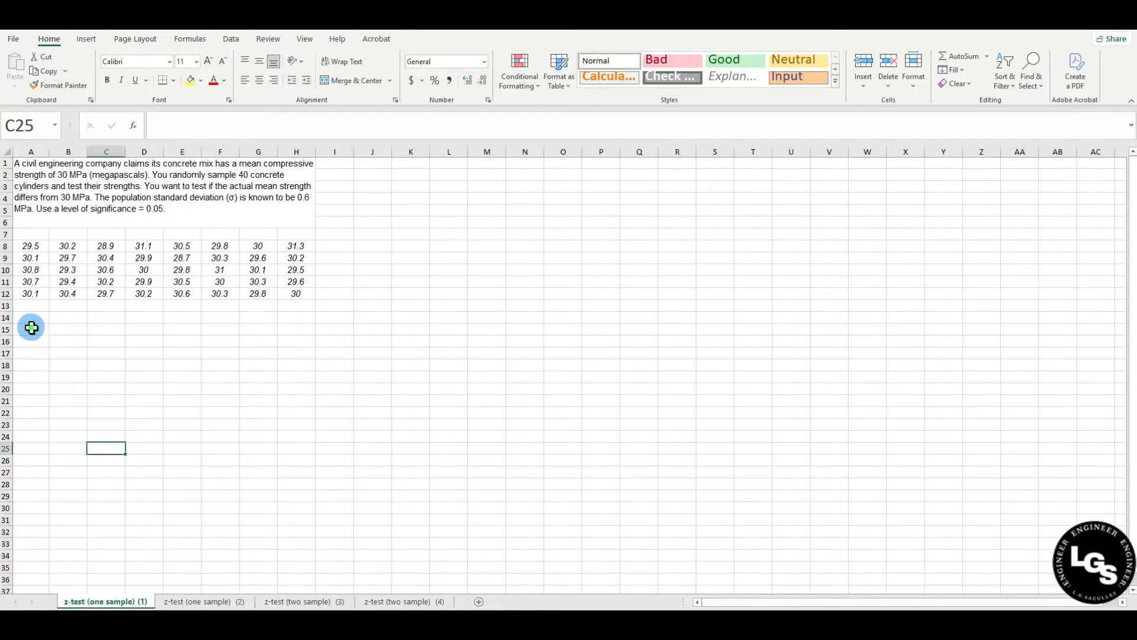
Enter the label "Hypothesized mean" in A15 with the value 30 in C15 and the unit Mpa in D15.
left_click(31, 327)
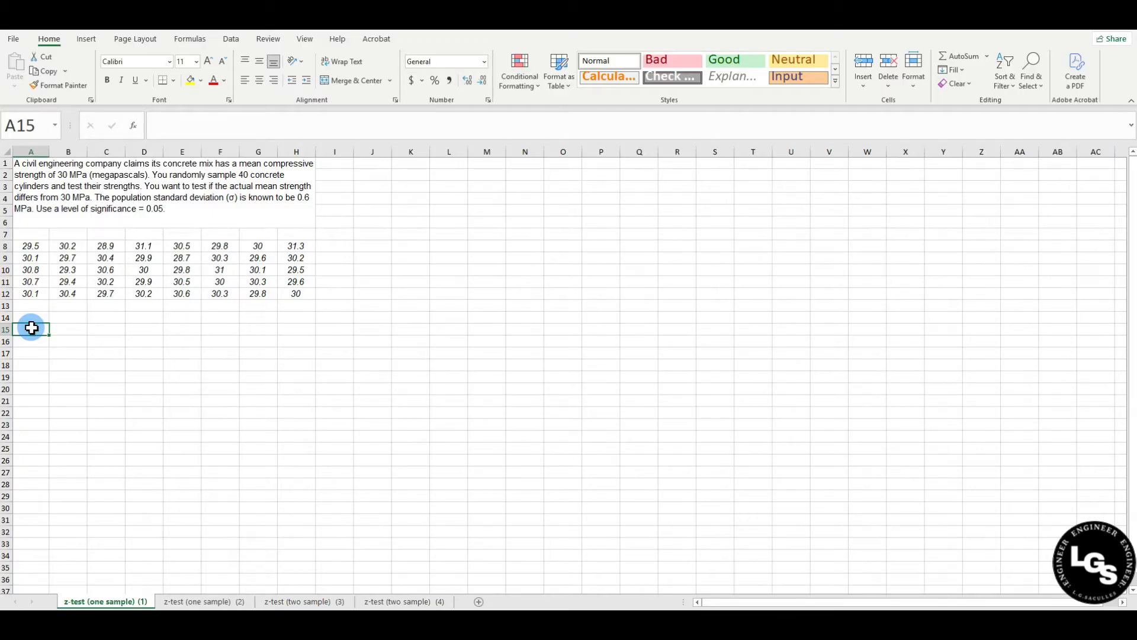
type("HYpothesized mean")
key("Tab")
key("Tab")
type("30")
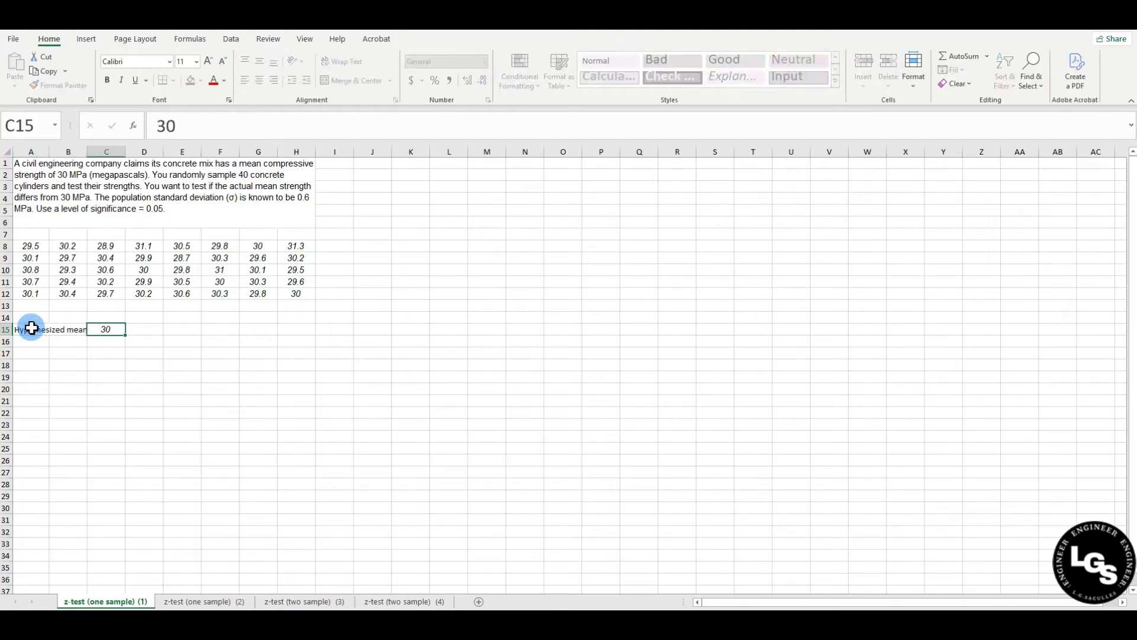
key("Tab")
type("MPa")
key("Return")
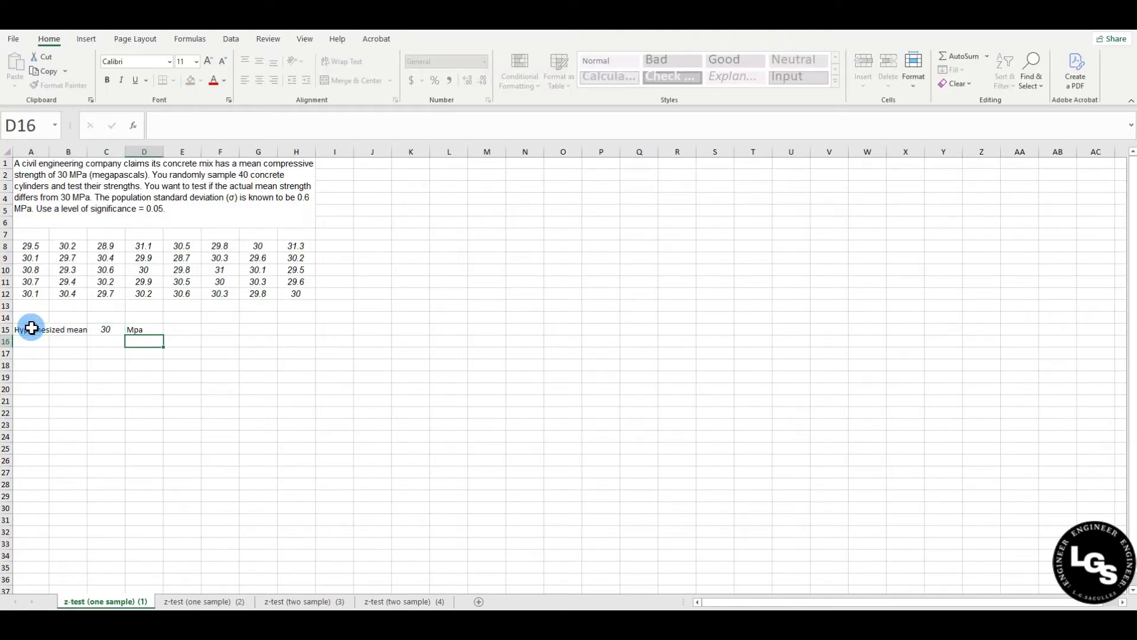
Add the sample size in row 16, with the label "n" in A16 and 40 in C16.
left_click(31, 353)
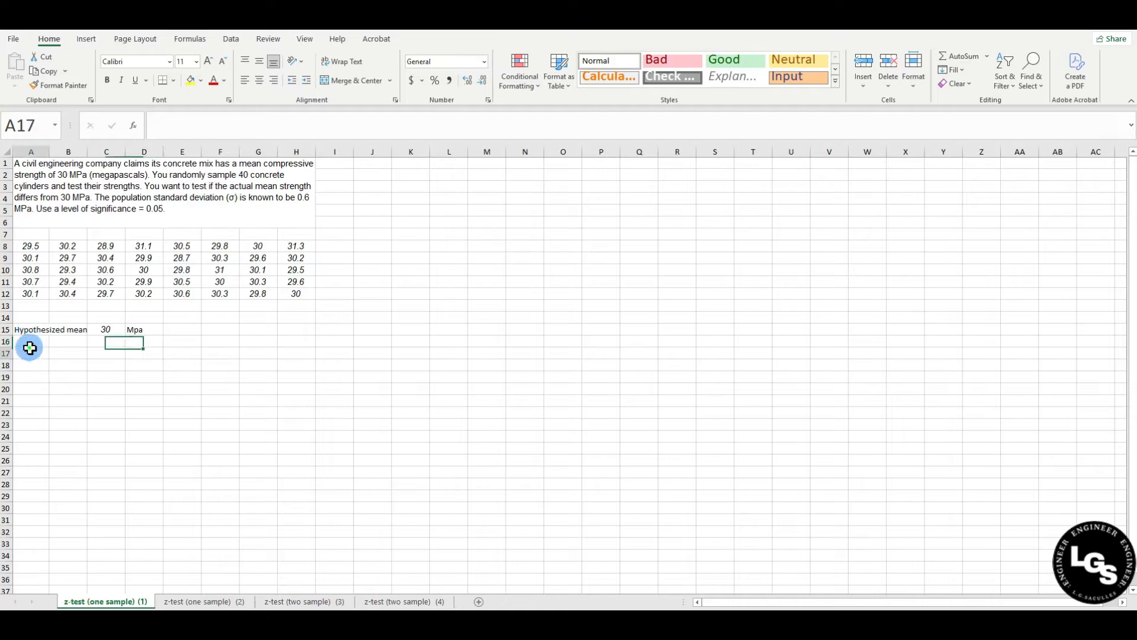
left_click(31, 341)
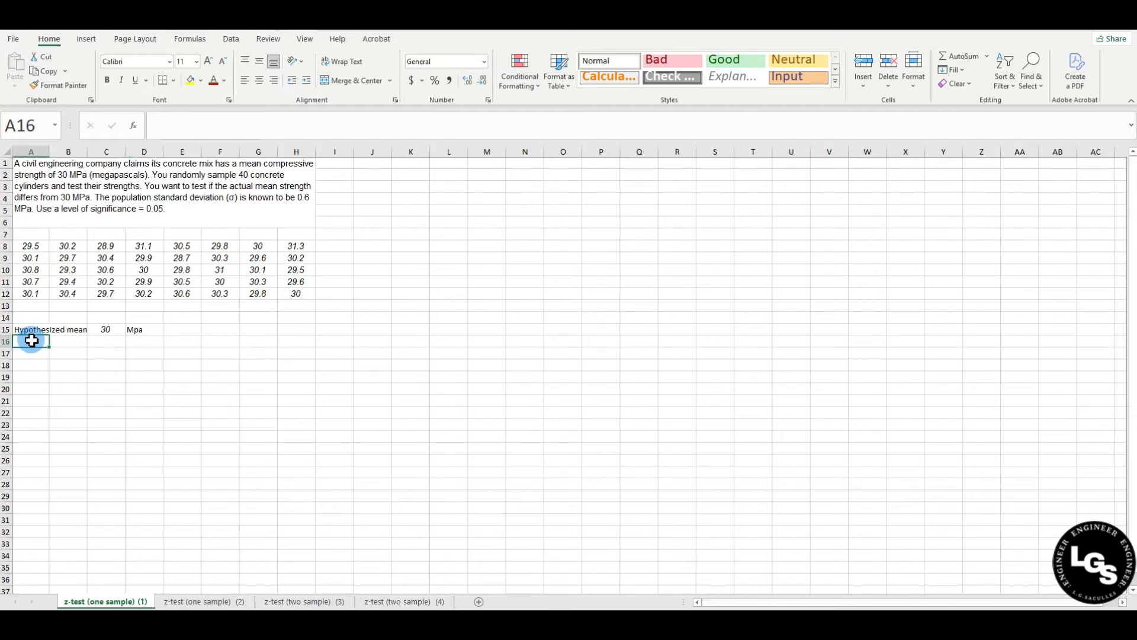
type("n")
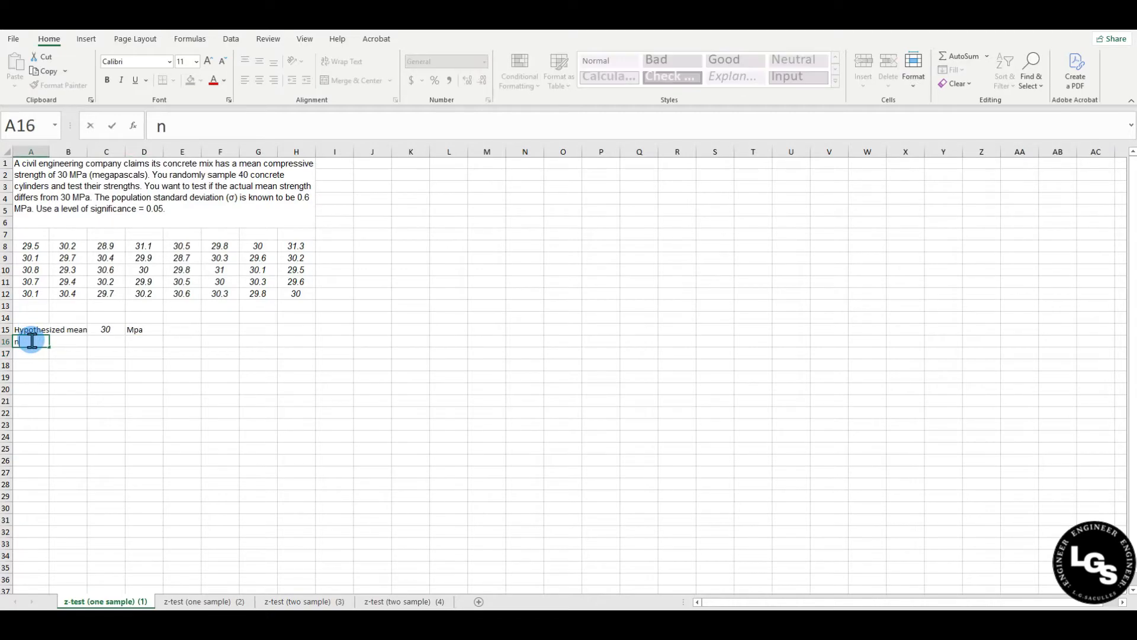
key("Tab")
key("Tab")
type("40")
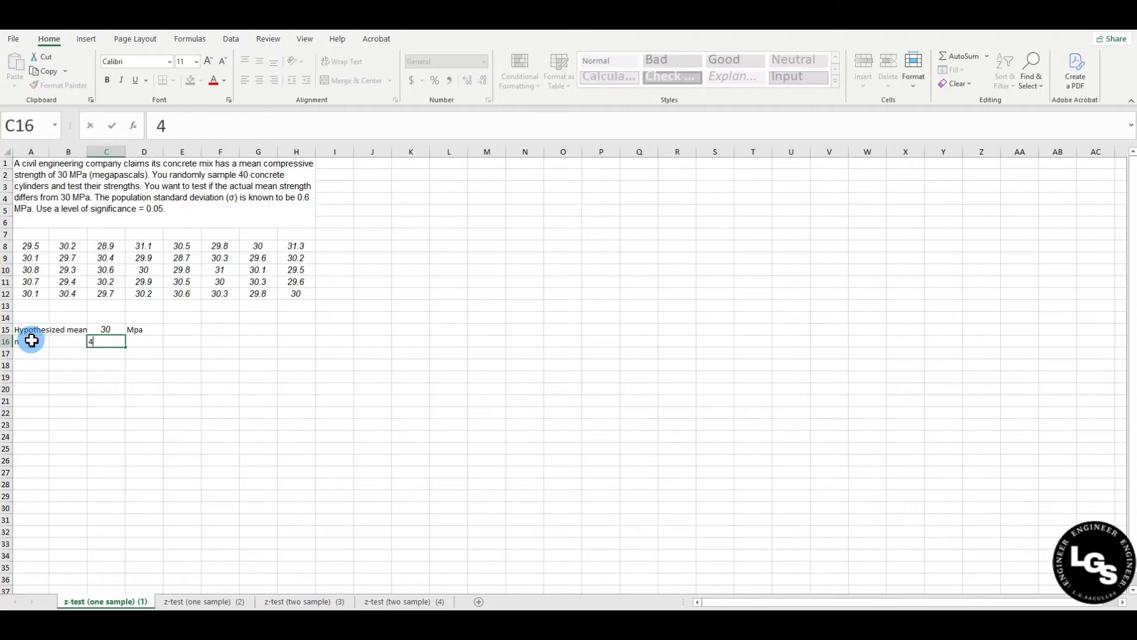
key("Return")
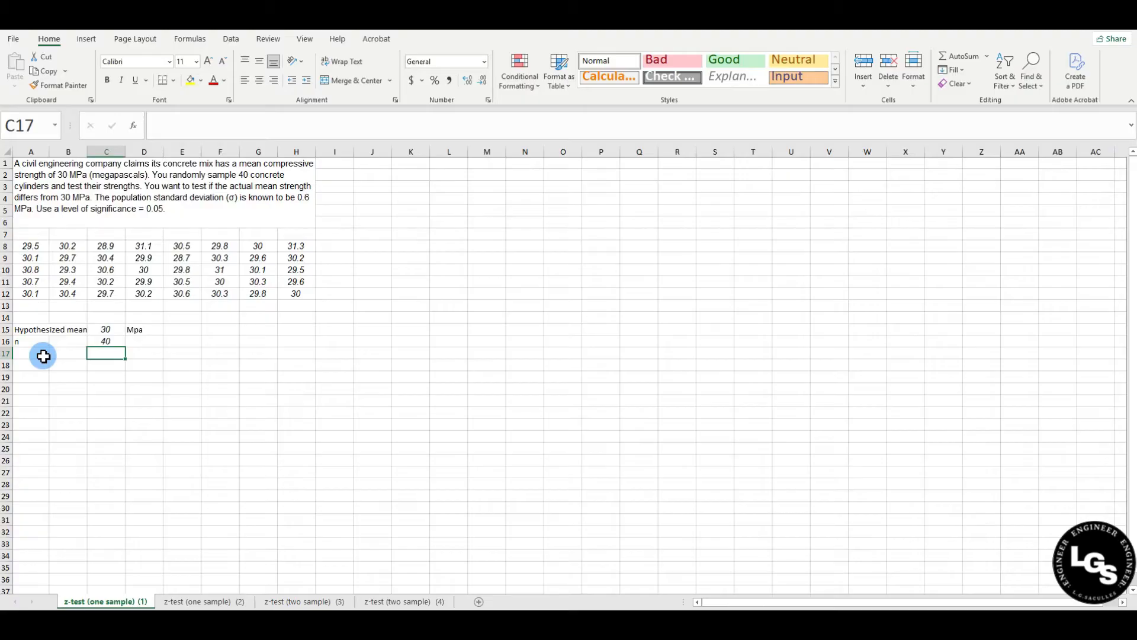
Enter "population std dev" in A17 with the value 0.6 in C17 and the unit Mpa in D17.
left_click(44, 356)
type("popul")
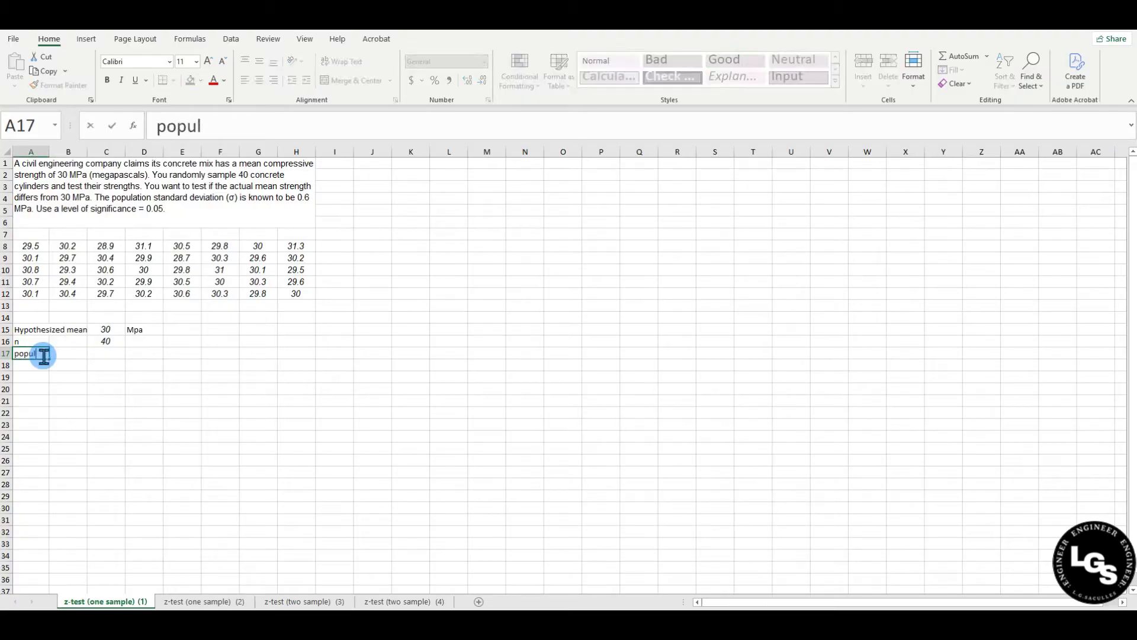
type("ation std dev")
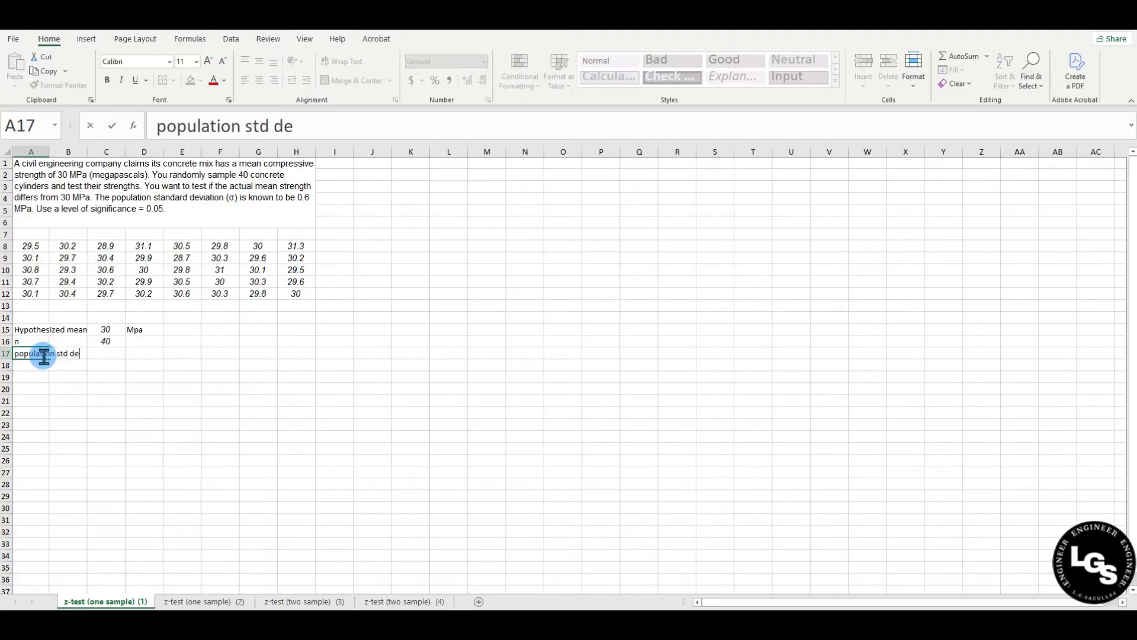
key("Tab")
key("Tab")
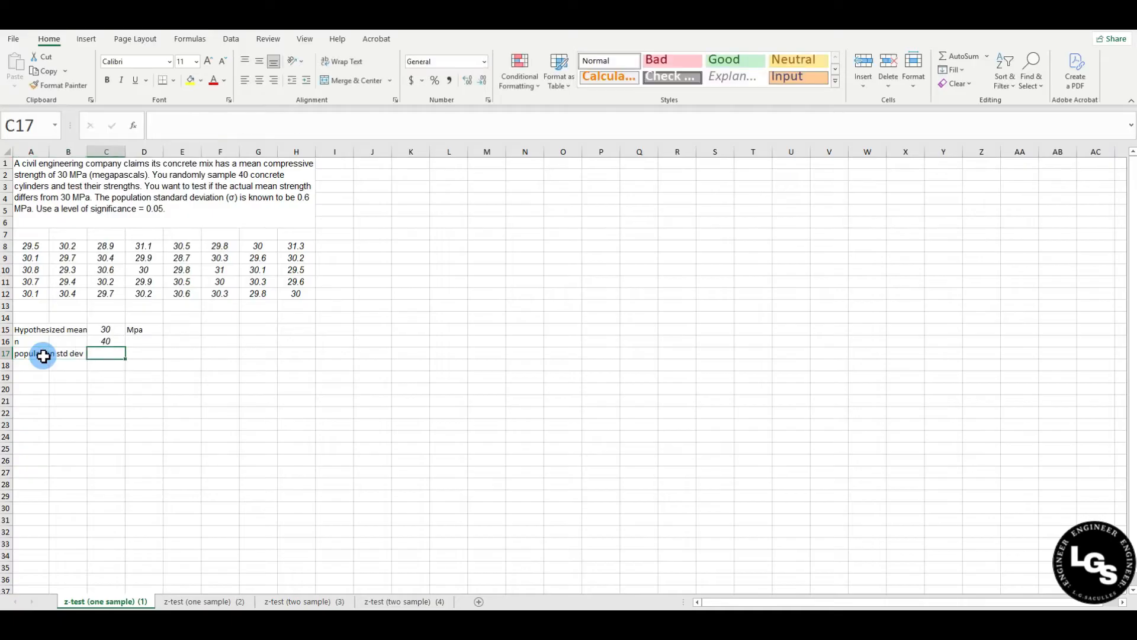
type("0.6")
key("Tab")
type("<pa")
key("Return")
key("Up")
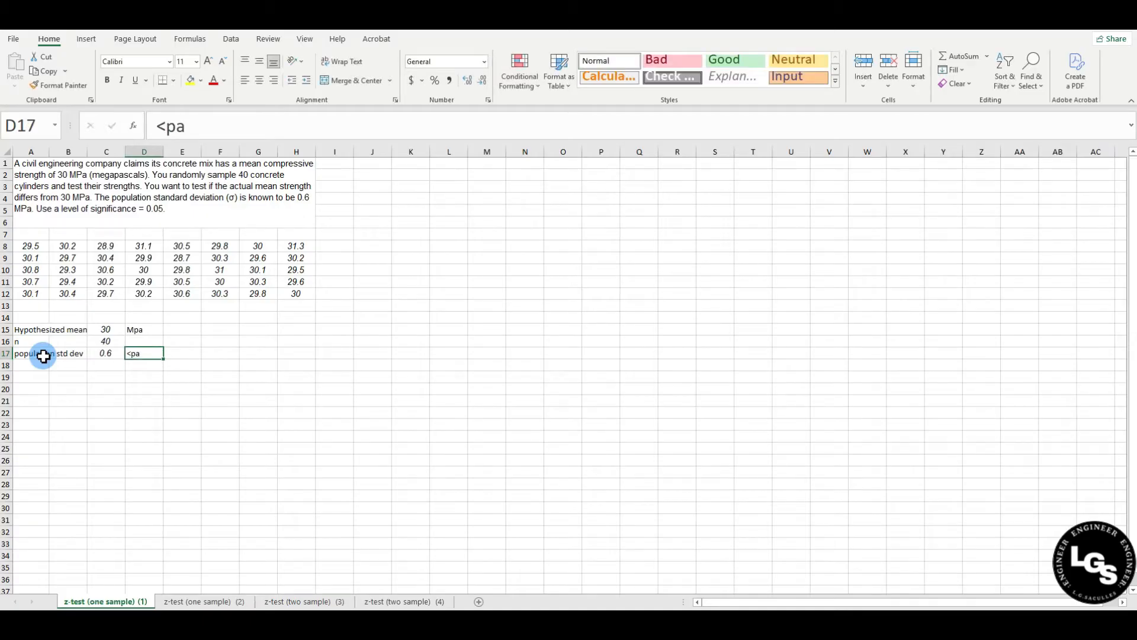
type("Mpa")
key("Return")
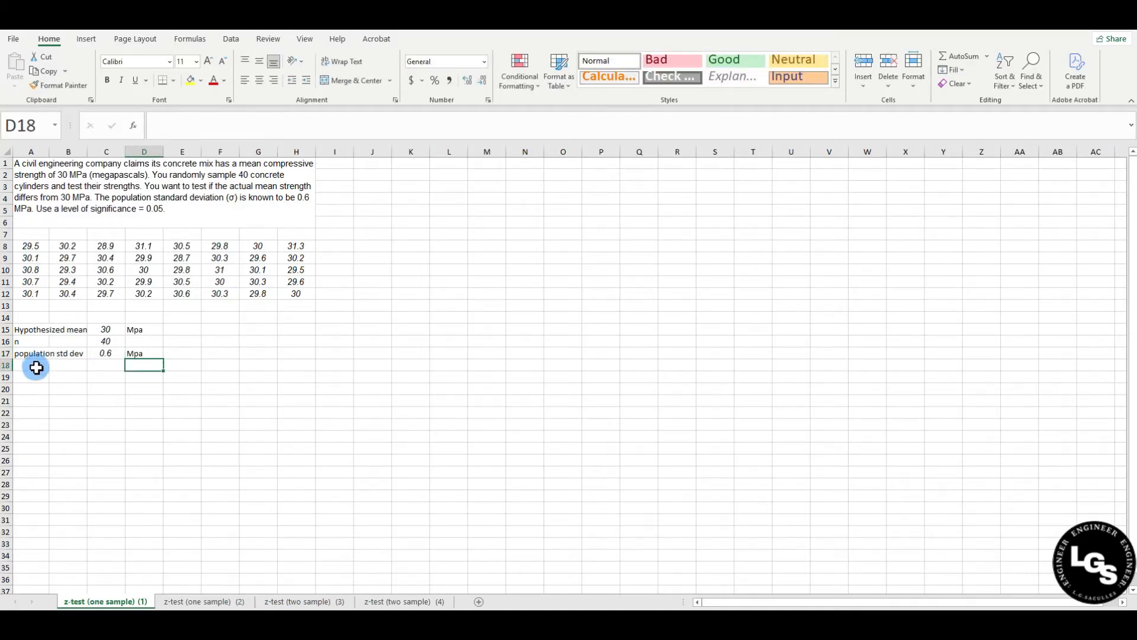
Label A18 "population variance" and calculate it in C18 with the formula =C17^2.
left_click(37, 368)
type("p")
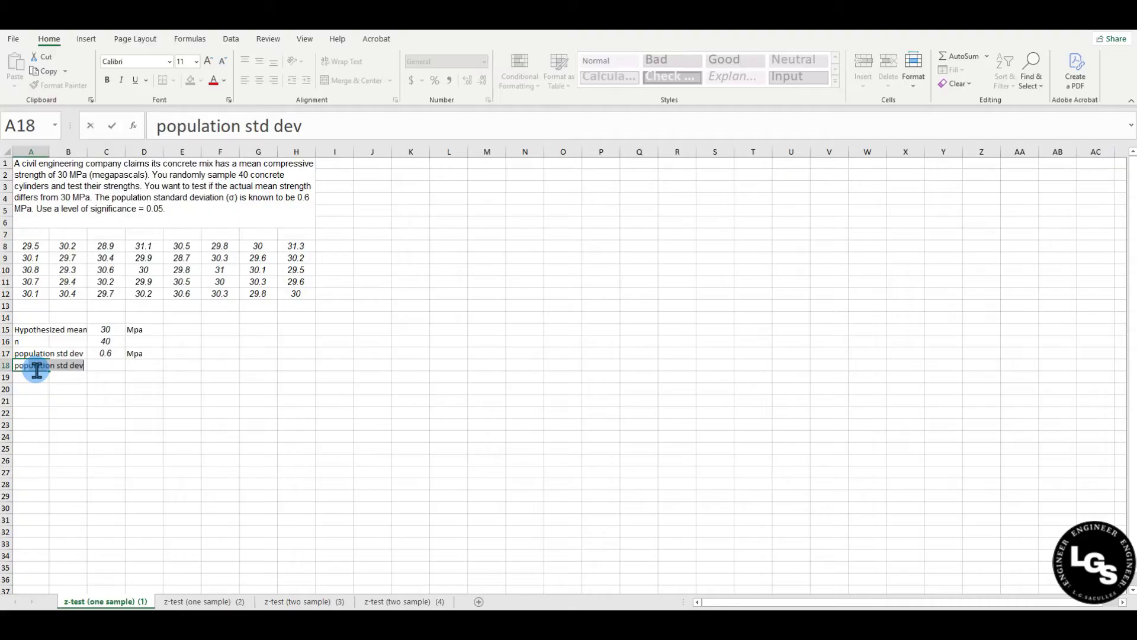
type("opulation va")
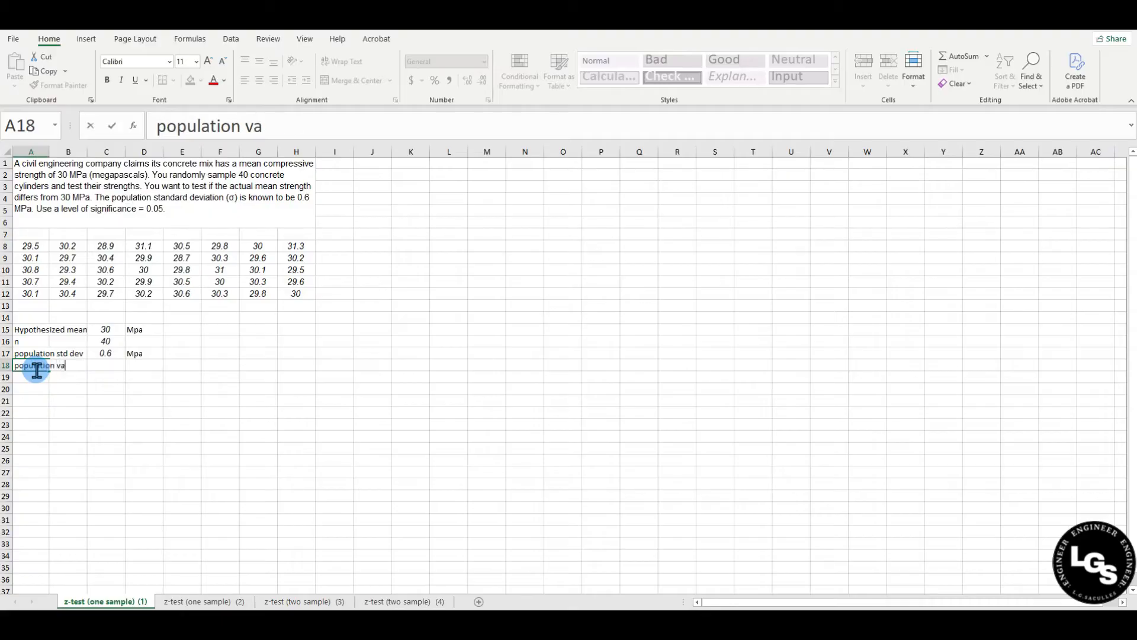
type("riance")
key("Return")
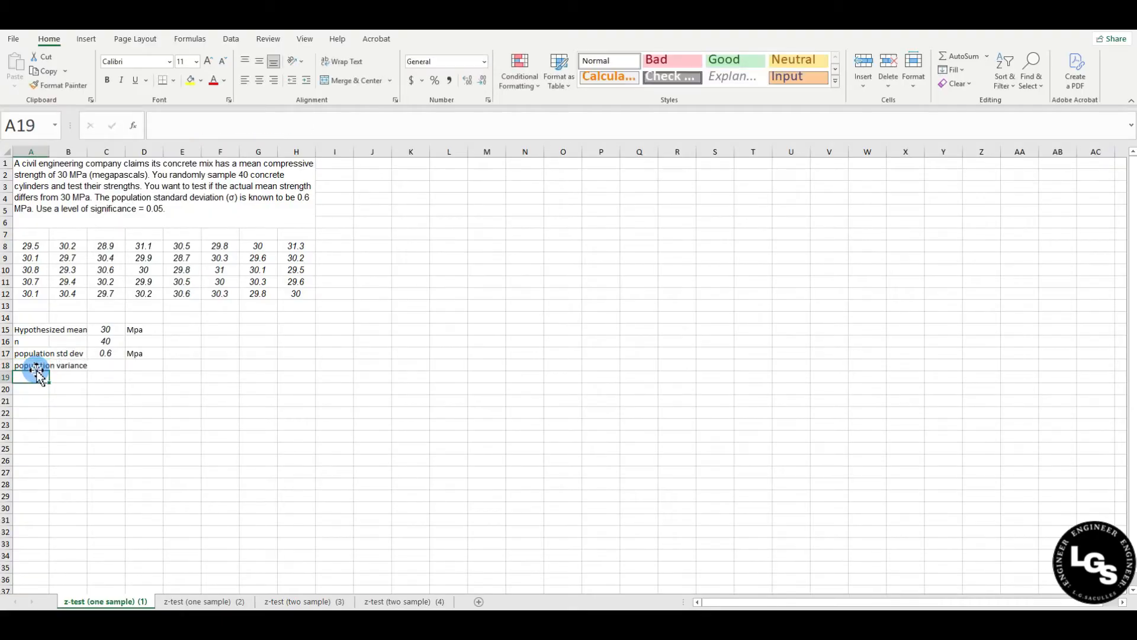
left_click(114, 366)
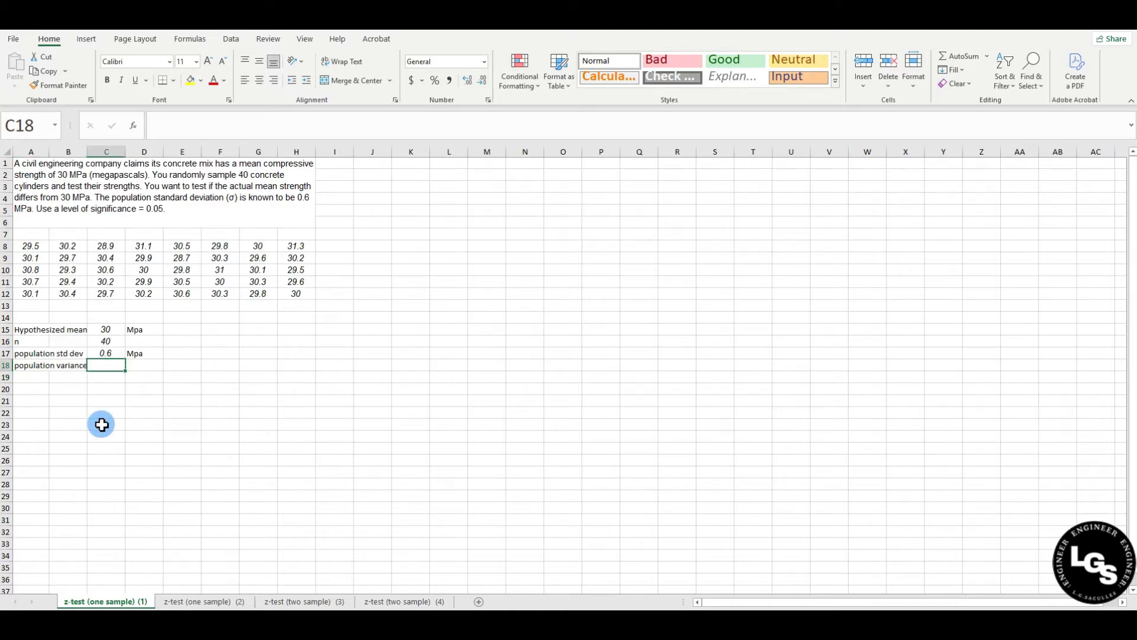
type("=")
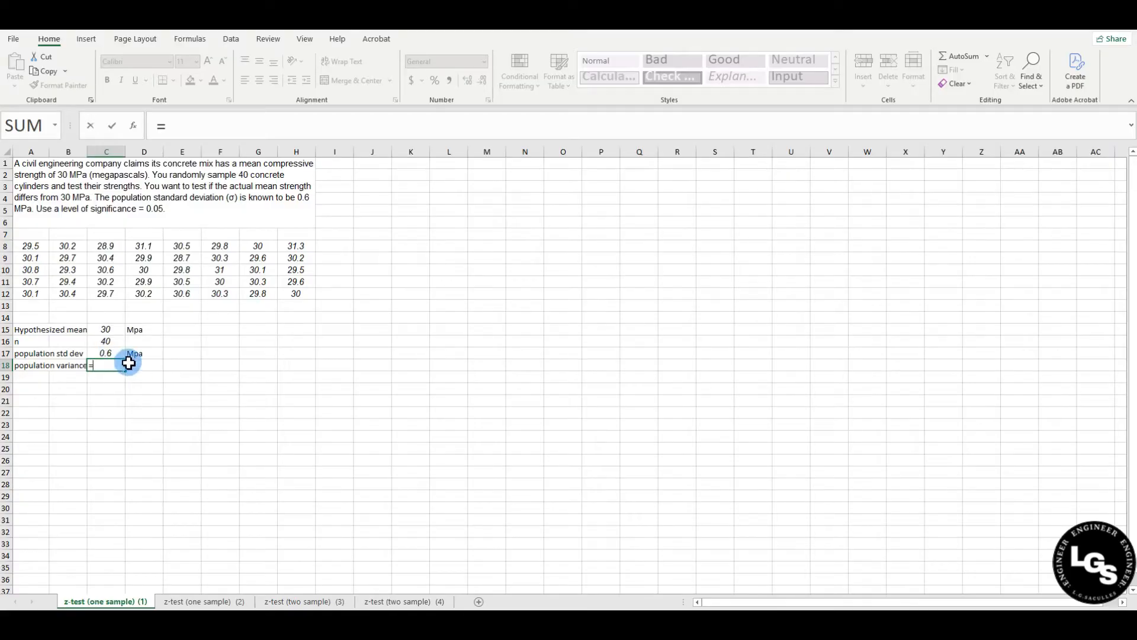
left_click(111, 356)
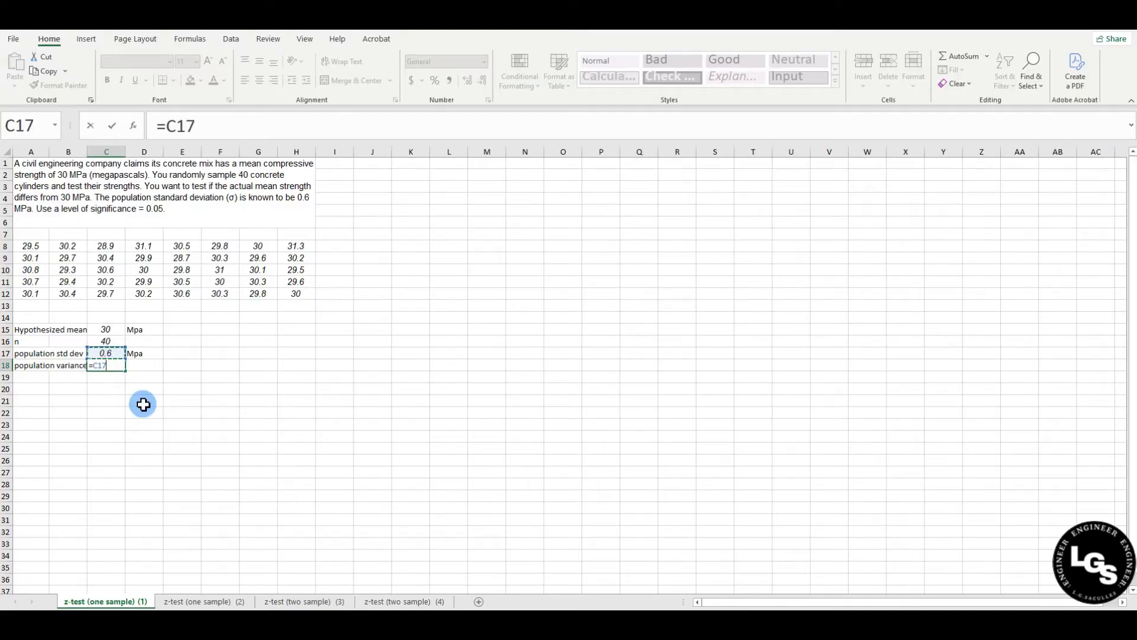
type("^2")
key("Return")
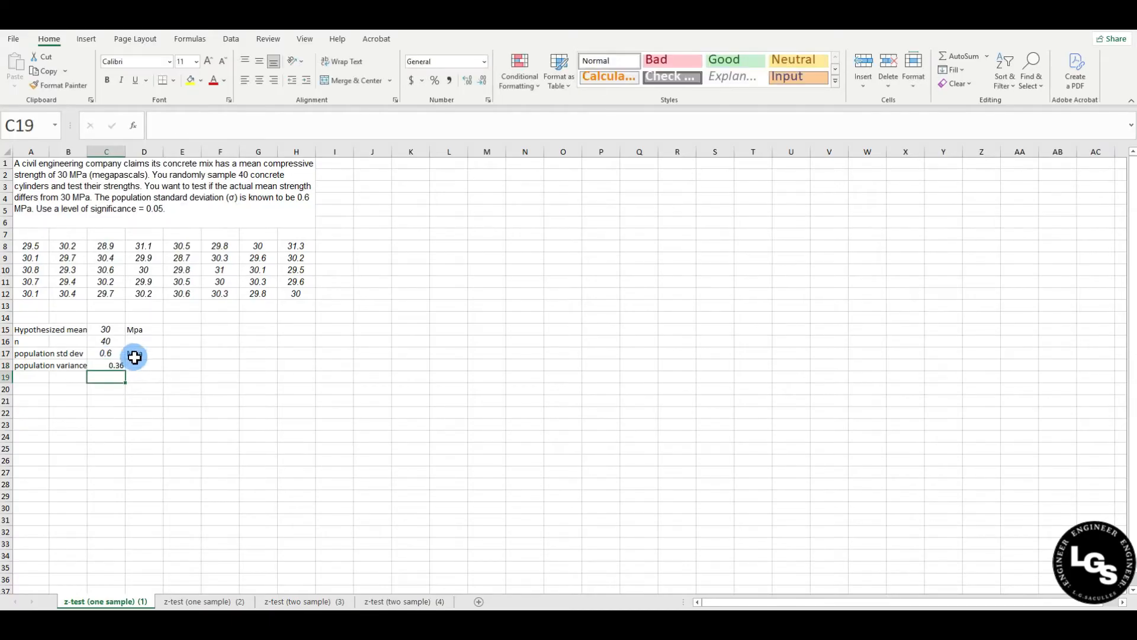
Enter the unit Mpa^2 for the population variance in D18.
left_click(143, 373)
left_click(145, 367)
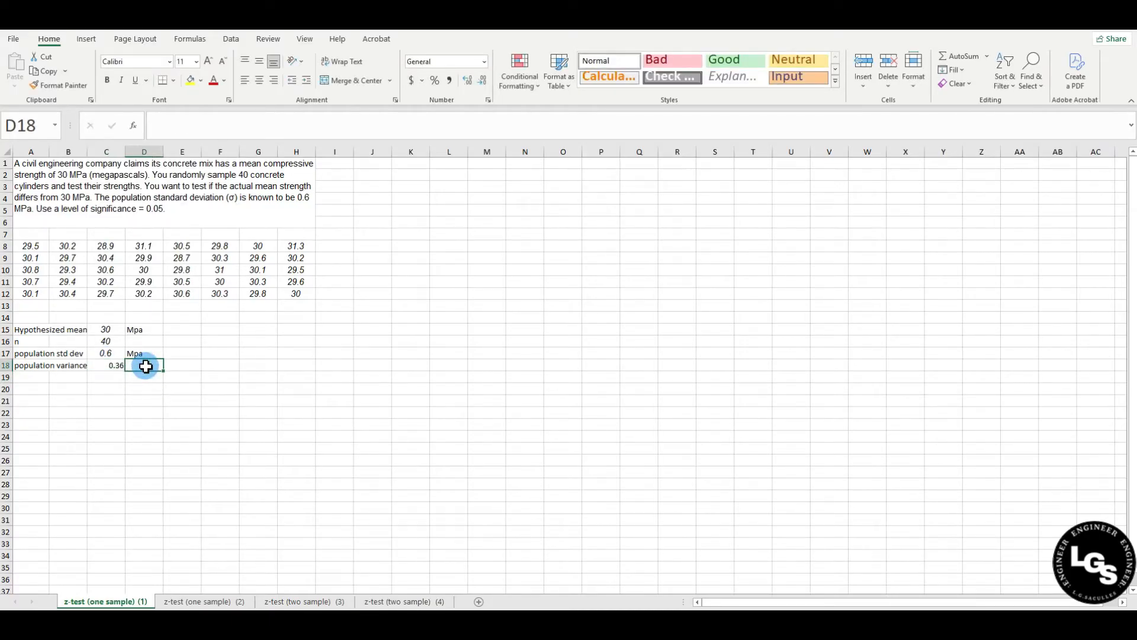
type("MPa")
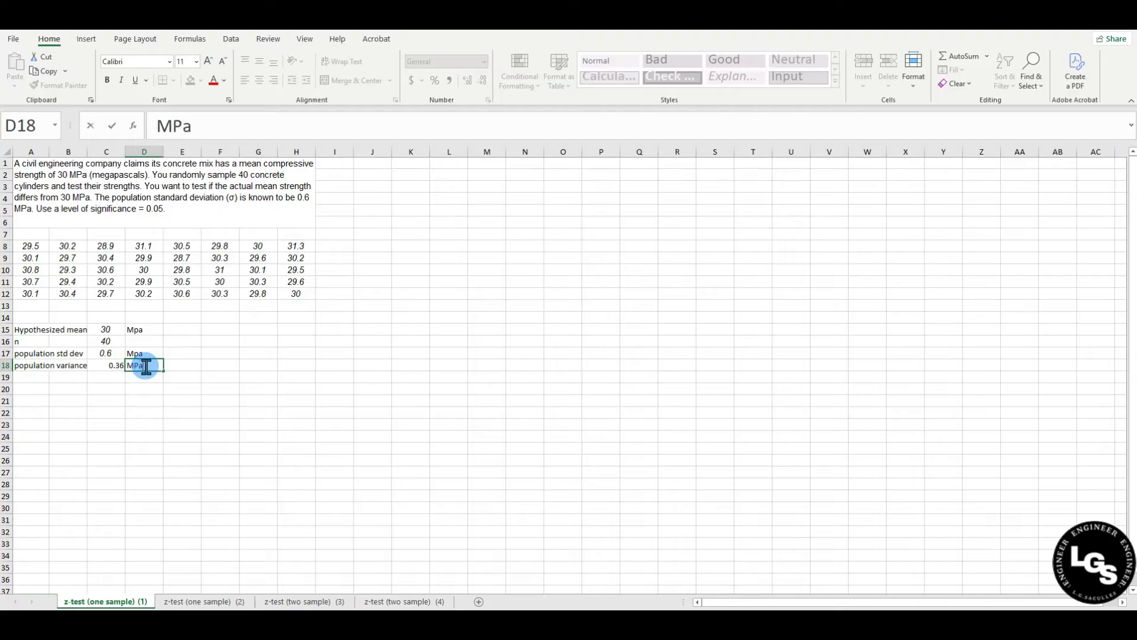
type("^2")
key("Return")
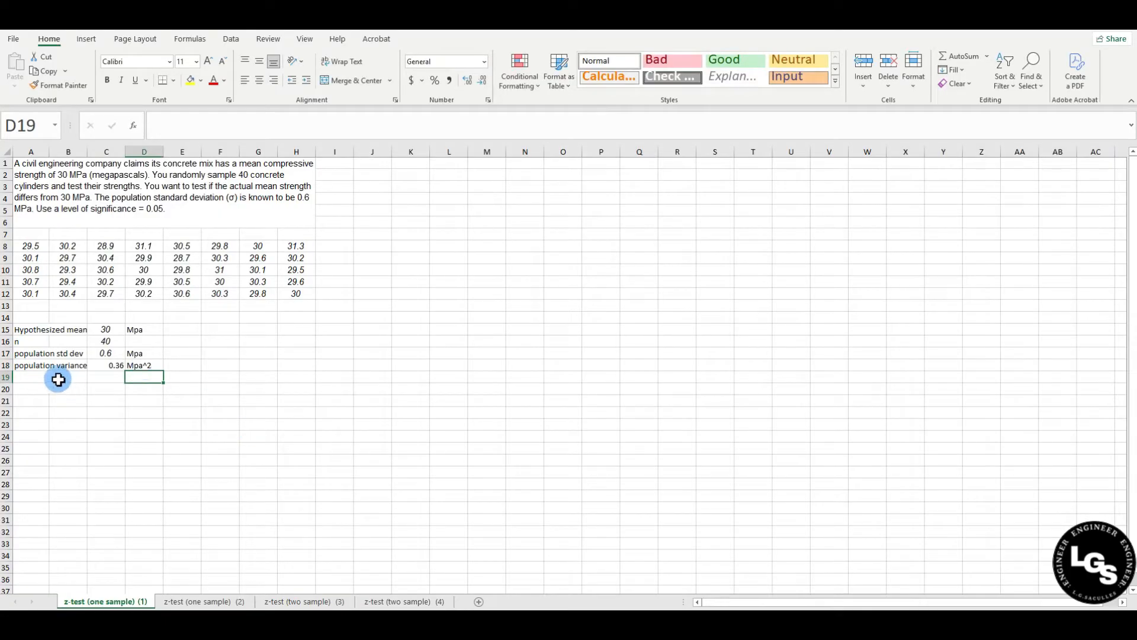
Enter "level of significance" in A19 with the value 0.05 in C19.
left_click(29, 378)
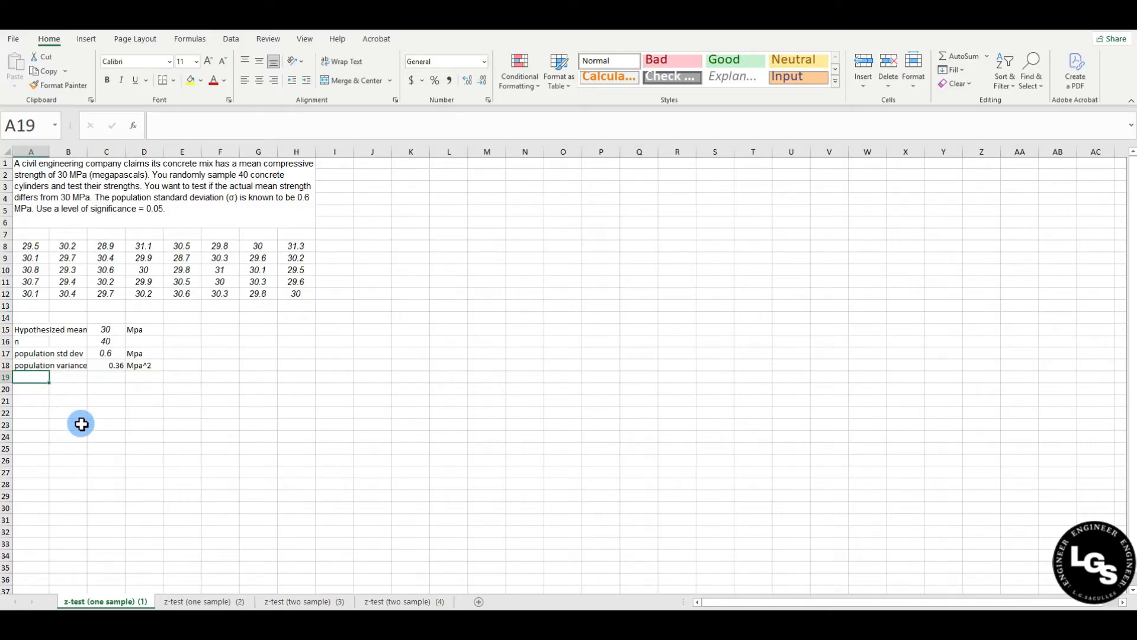
type("level of significance")
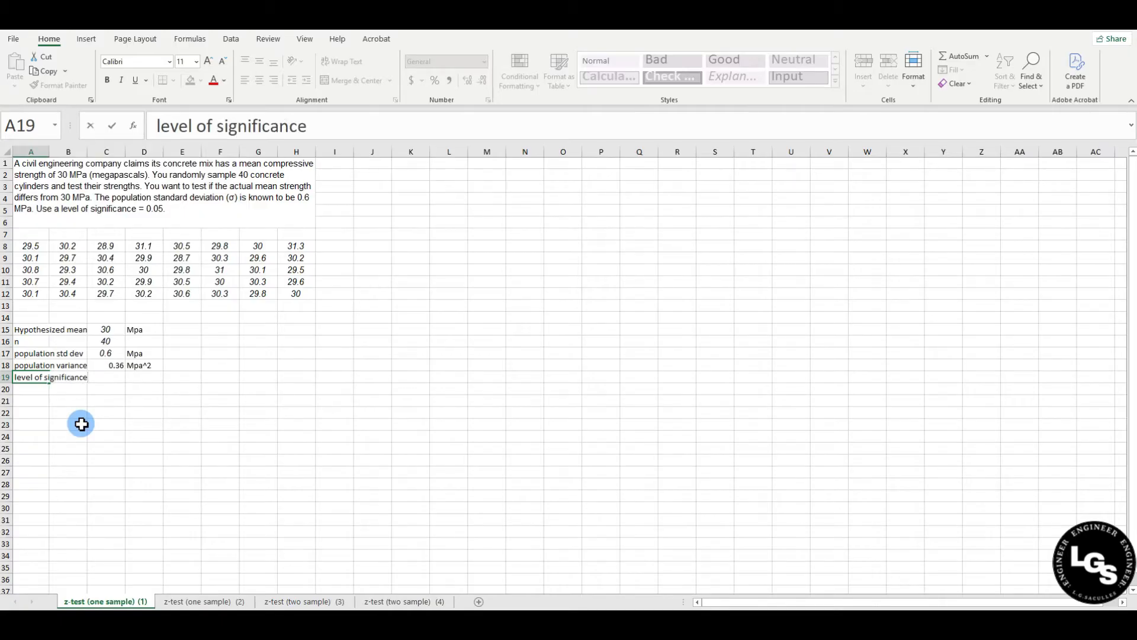
key("Tab")
key("Tab")
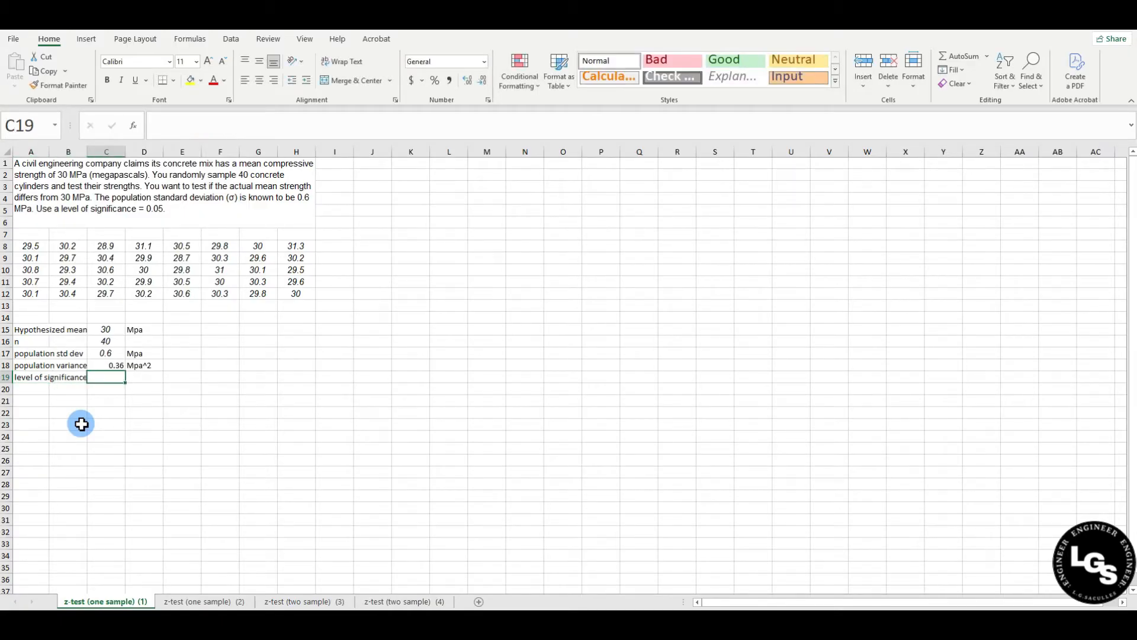
type("0.05")
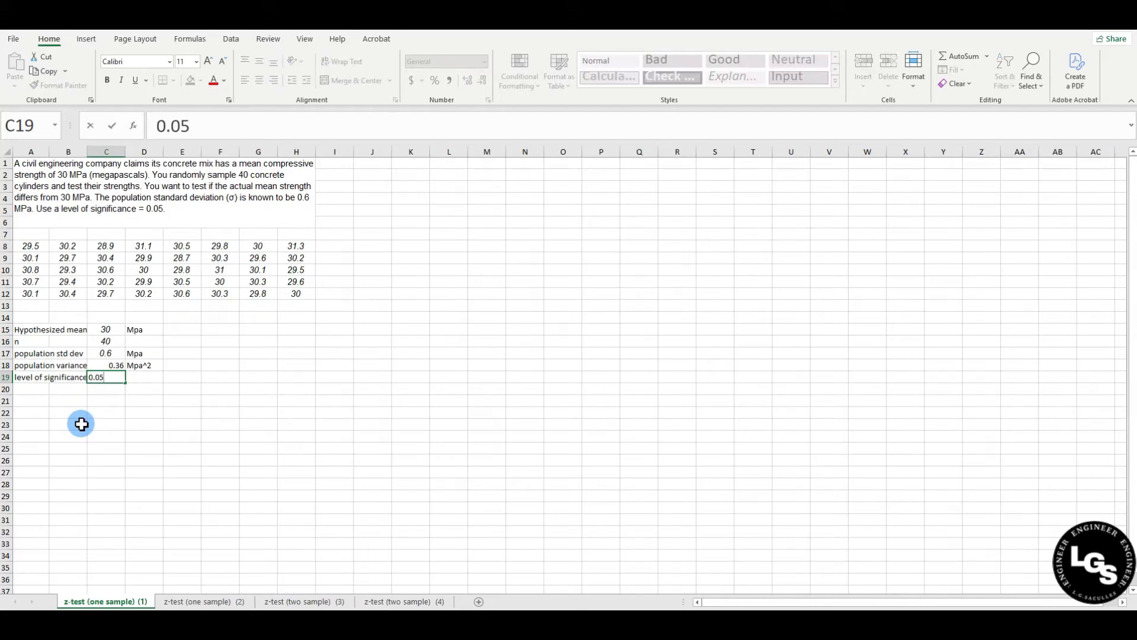
key("Return")
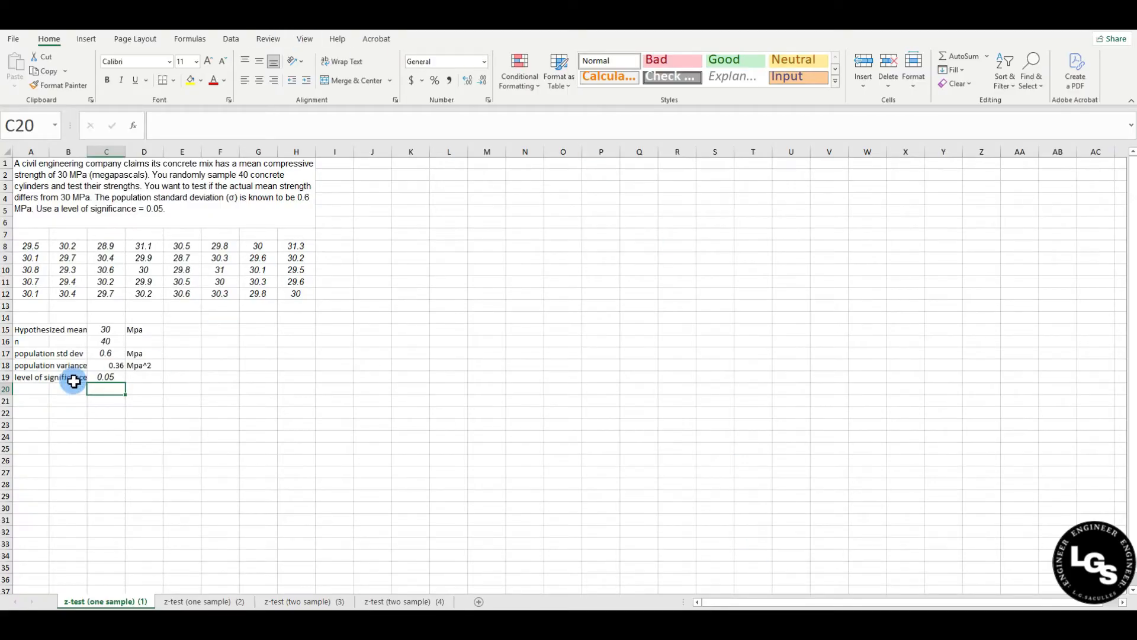
Label cell A21 "Ho" for the null hypothesis.
left_click(39, 404)
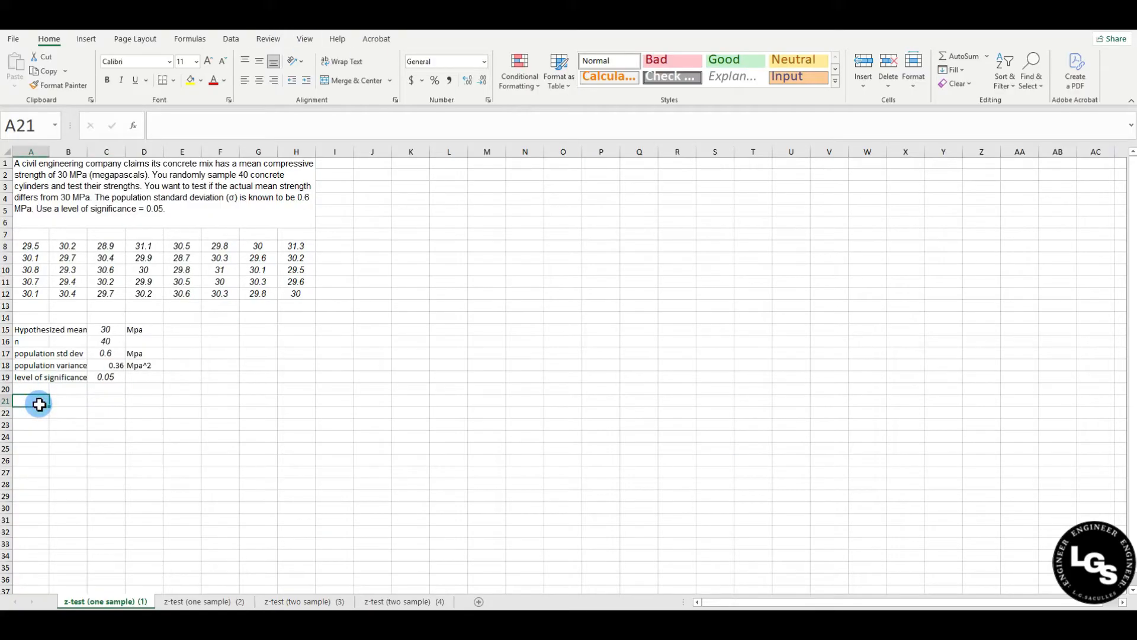
type("Ho")
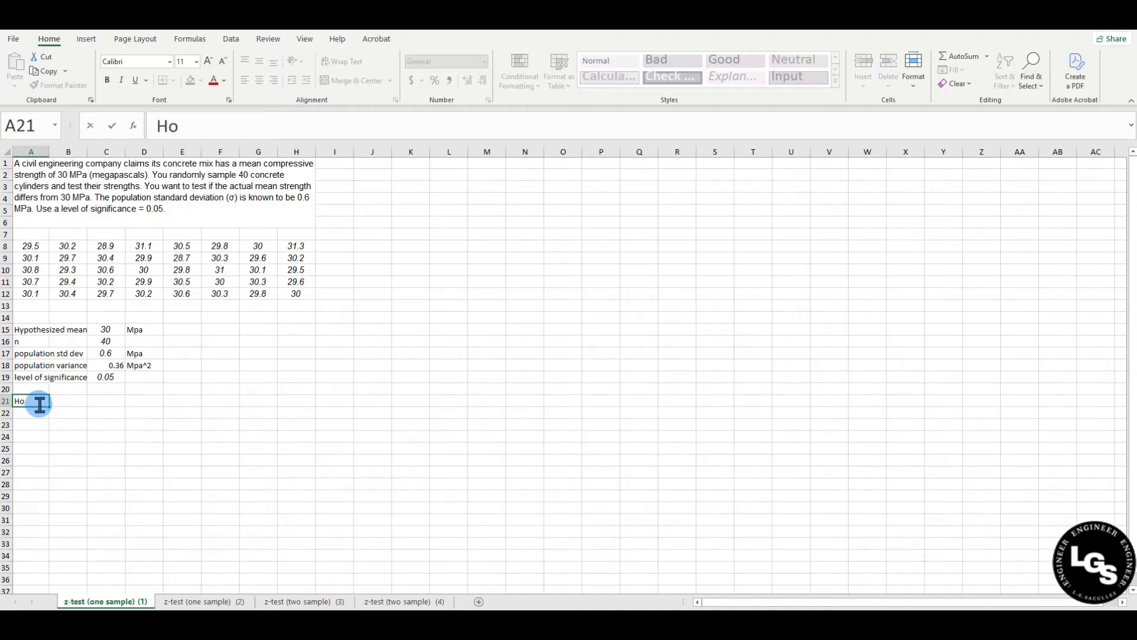
key("Tab")
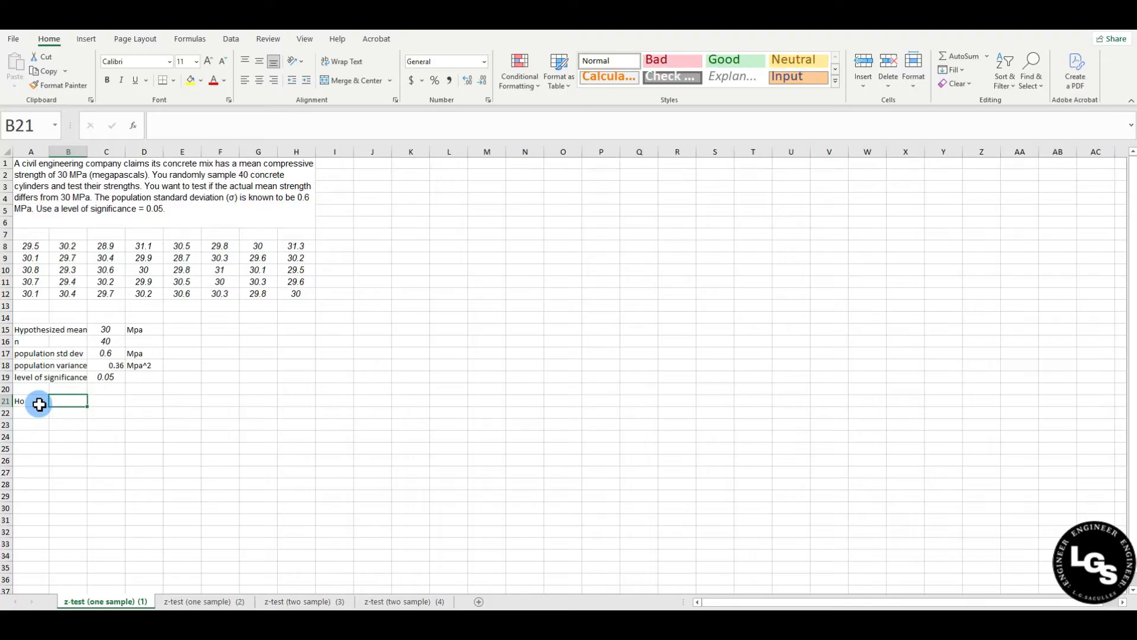
type("sampl")
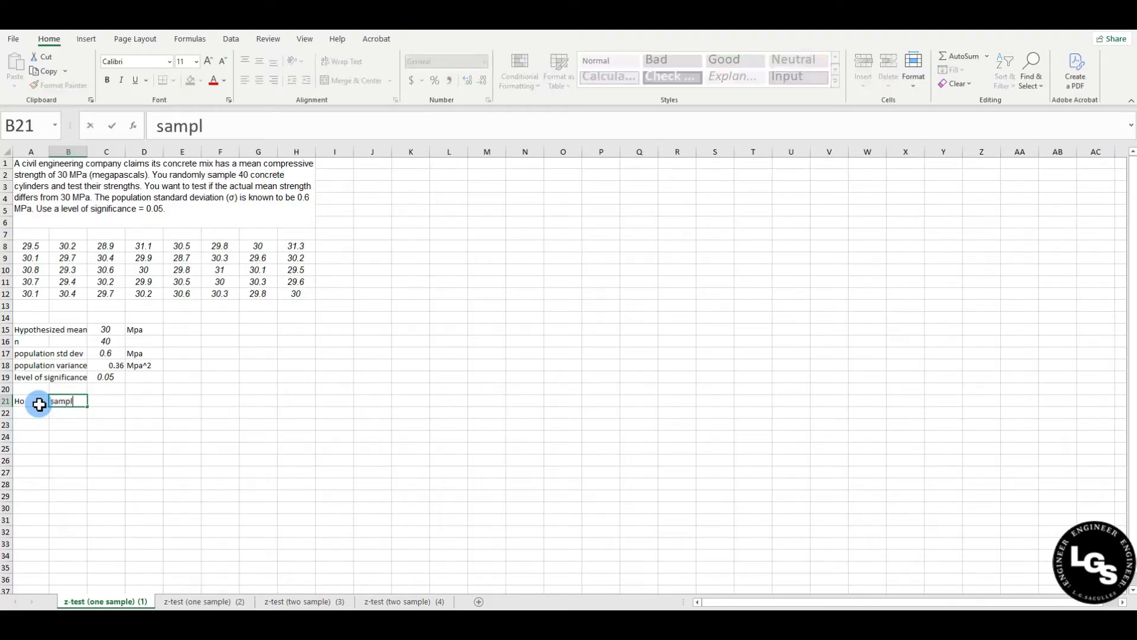
type("e mean")
key("BackSpace")
key("BackSpace")
key("BackSpace")
key("BackSpace")
key("BackSpace")
key("BackSpace")
key("BackSpace")
key("BackSpace")
key("BackSpace")
key("BackSpace")
key("BackSpace")
Enter the null hypothesis statement "compressive strength of the sample mean = 30 Mpa" in B21.
type("compr")
type("ive")
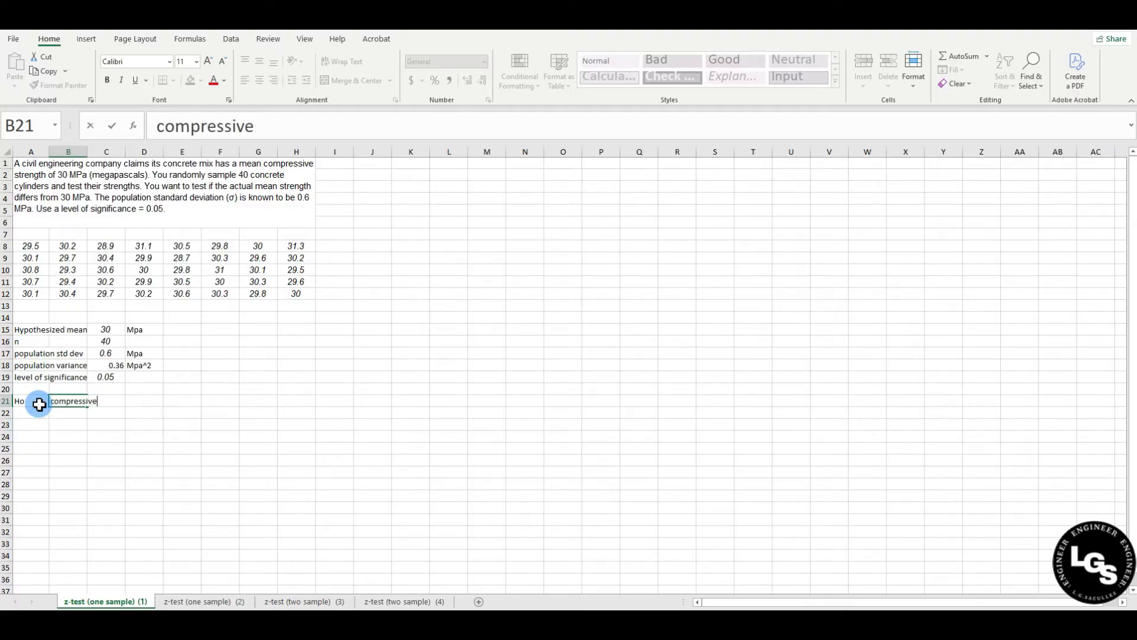
type(" strength o")
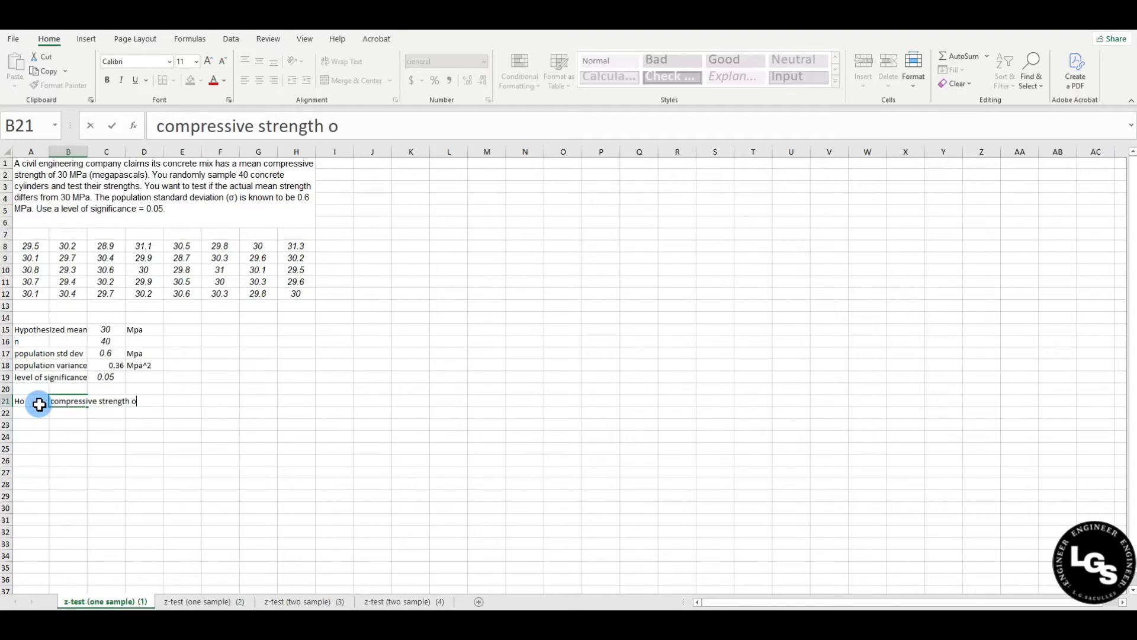
type("f the sample me")
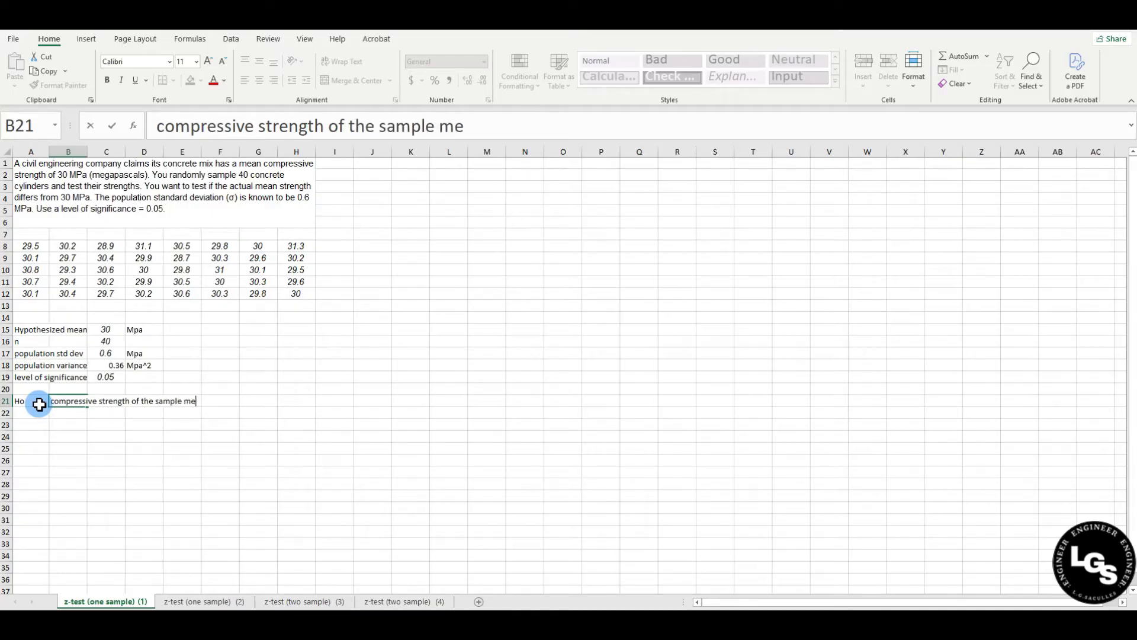
type("an = 30 MPa")
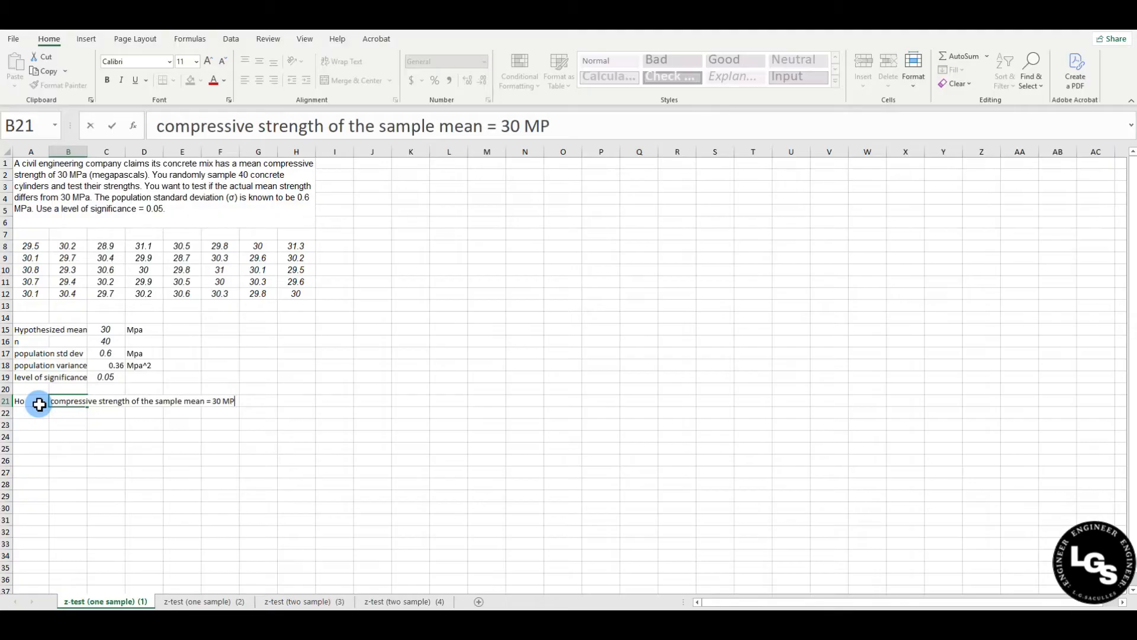
key("Return")
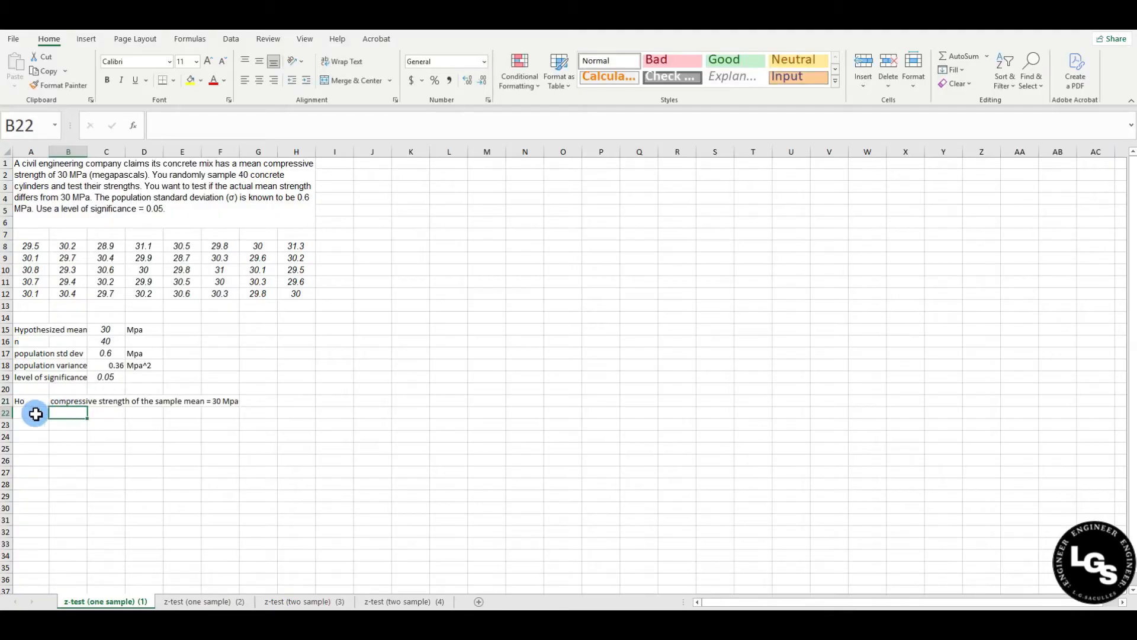
Label A22 "H1" and highlight "You want to test if the actual mean strength differs" in the problem text.
left_click(27, 416)
type("H1")
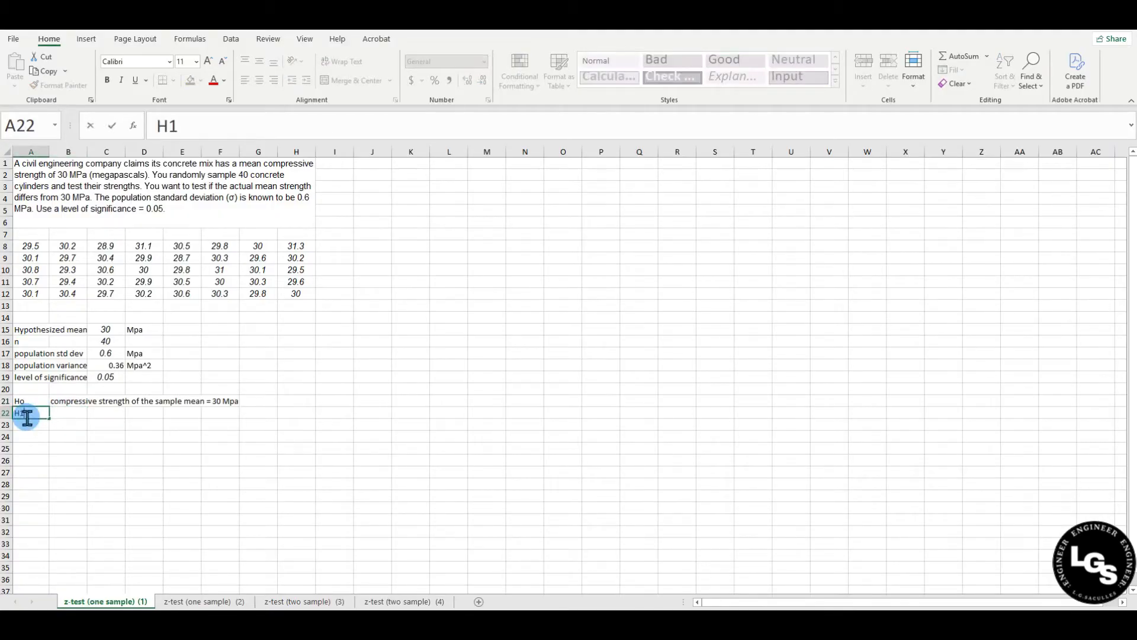
left_click(81, 414)
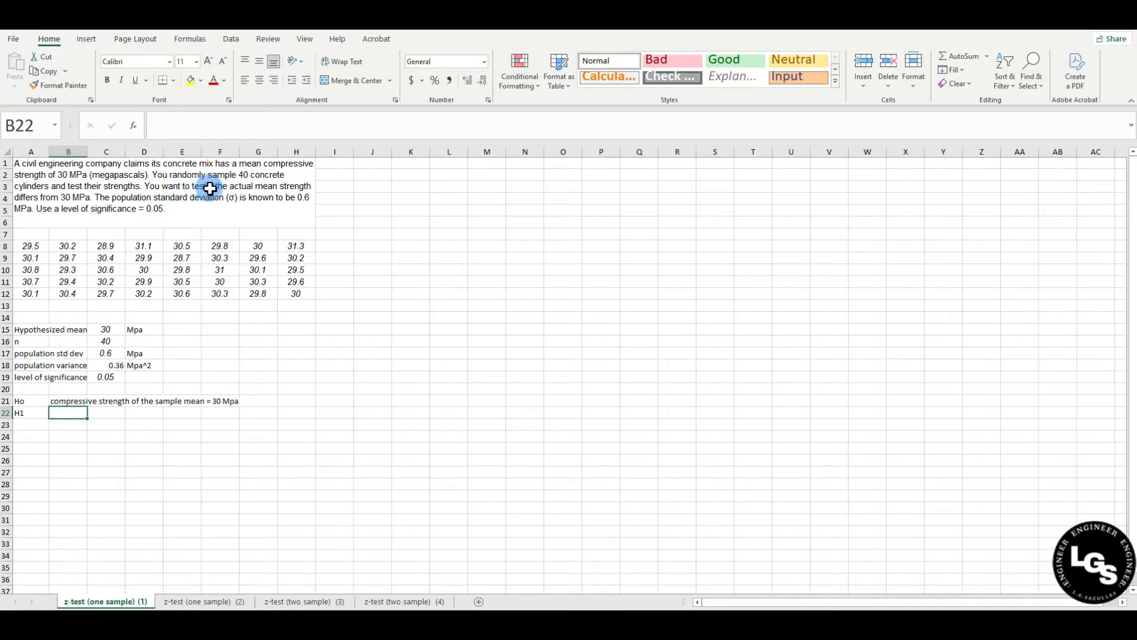
double_click(148, 185)
left_click_drag(146, 186, 39, 200)
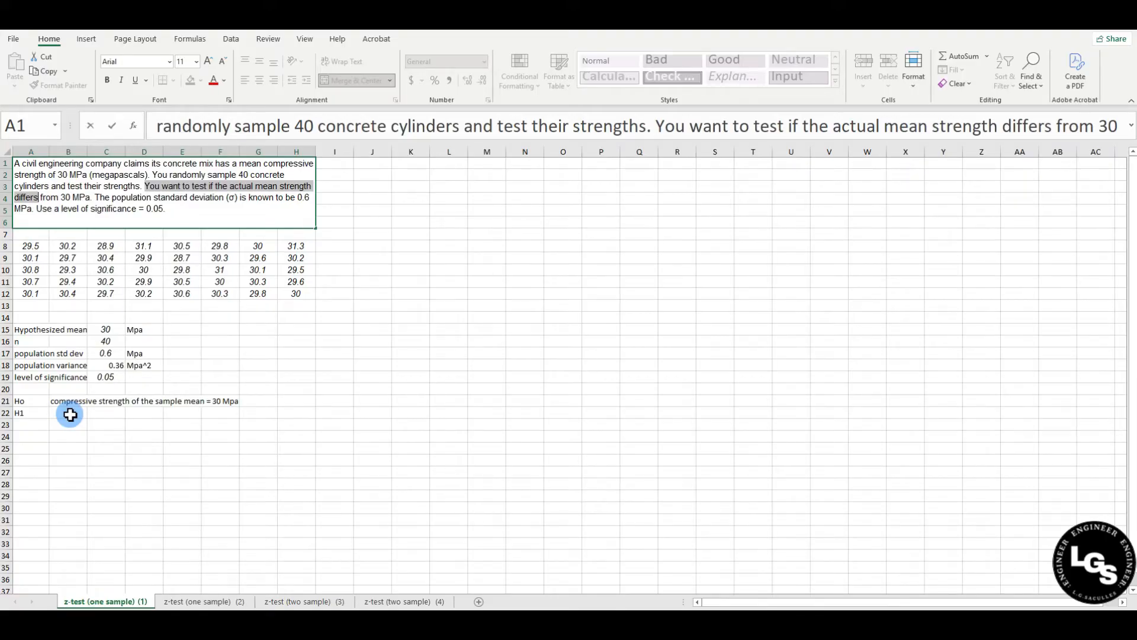
Enter the alternative hypothesis "compressive strength of the sample mean is NOT EQUAL TO 30 Mpa" in B22.
left_click(69, 415)
double_click(70, 414)
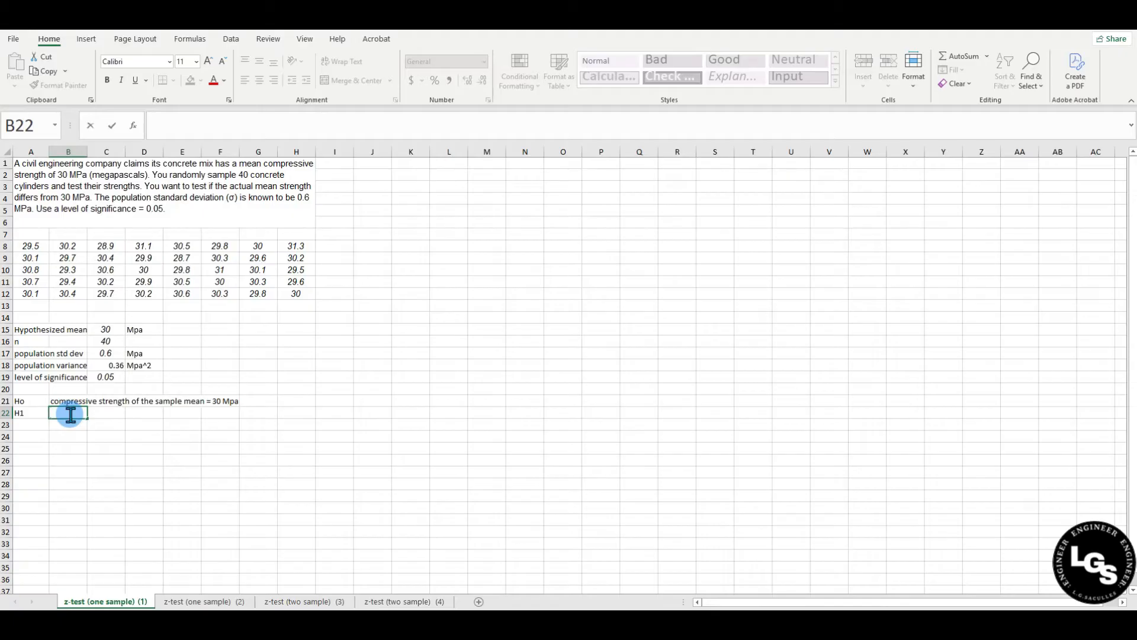
type("compressive")
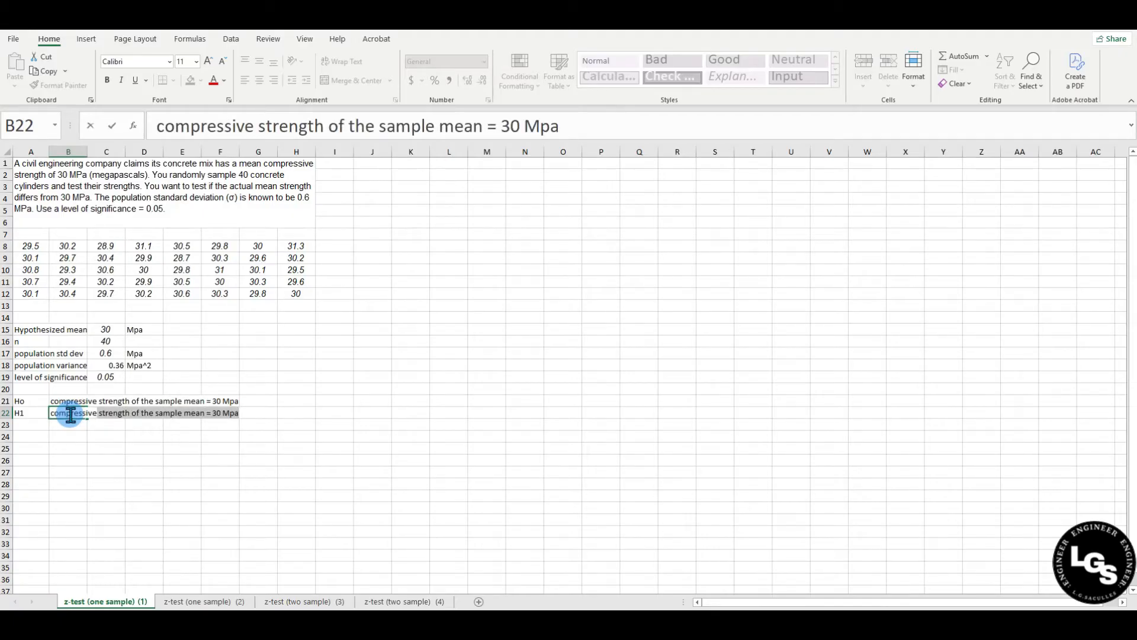
left_click(216, 415)
key("BackSpace")
type("is NOT")
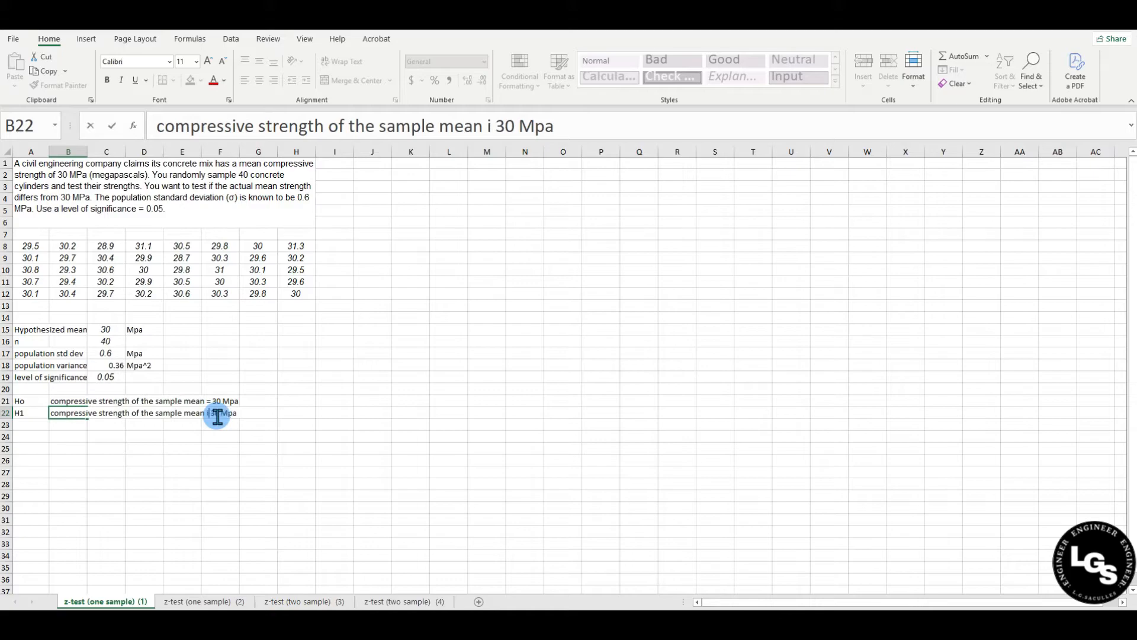
type(" EQUA")
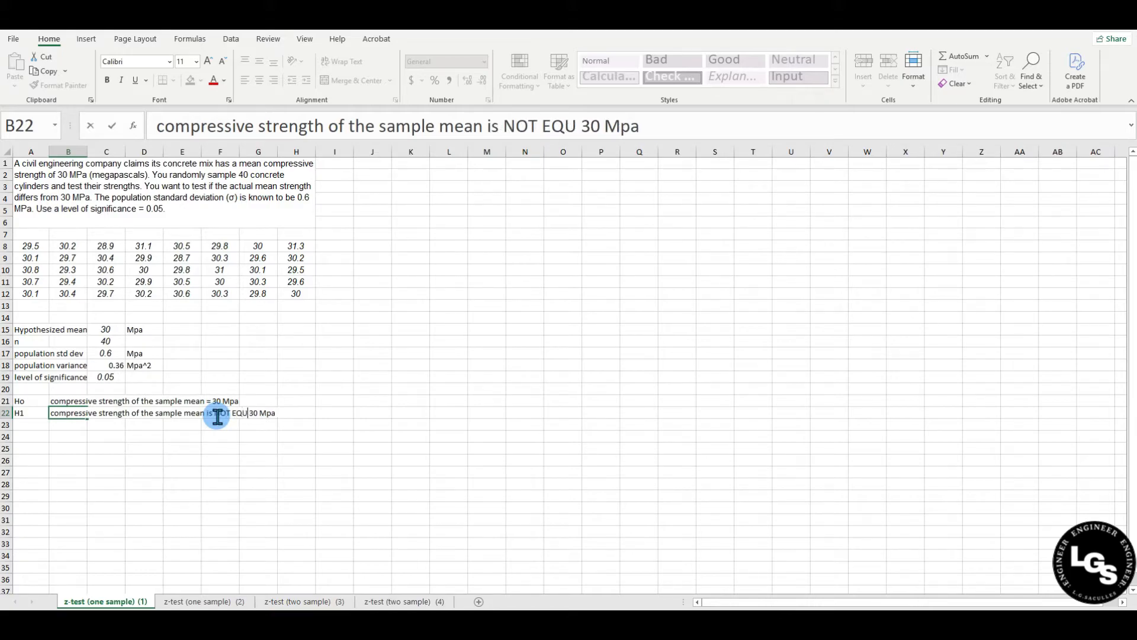
type("L")
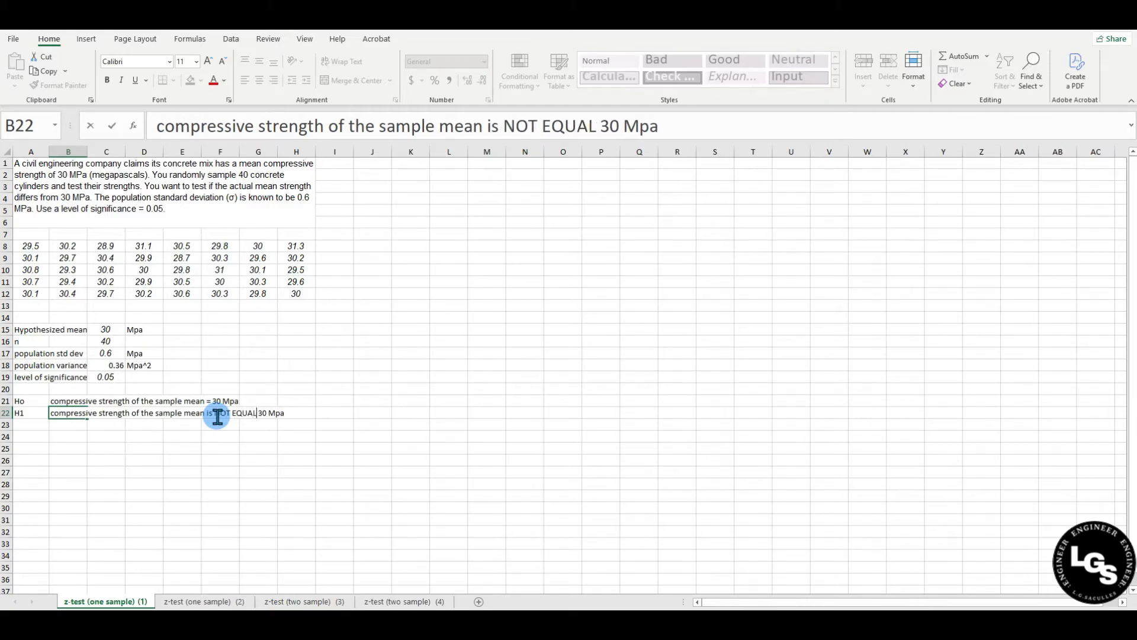
type(" TO")
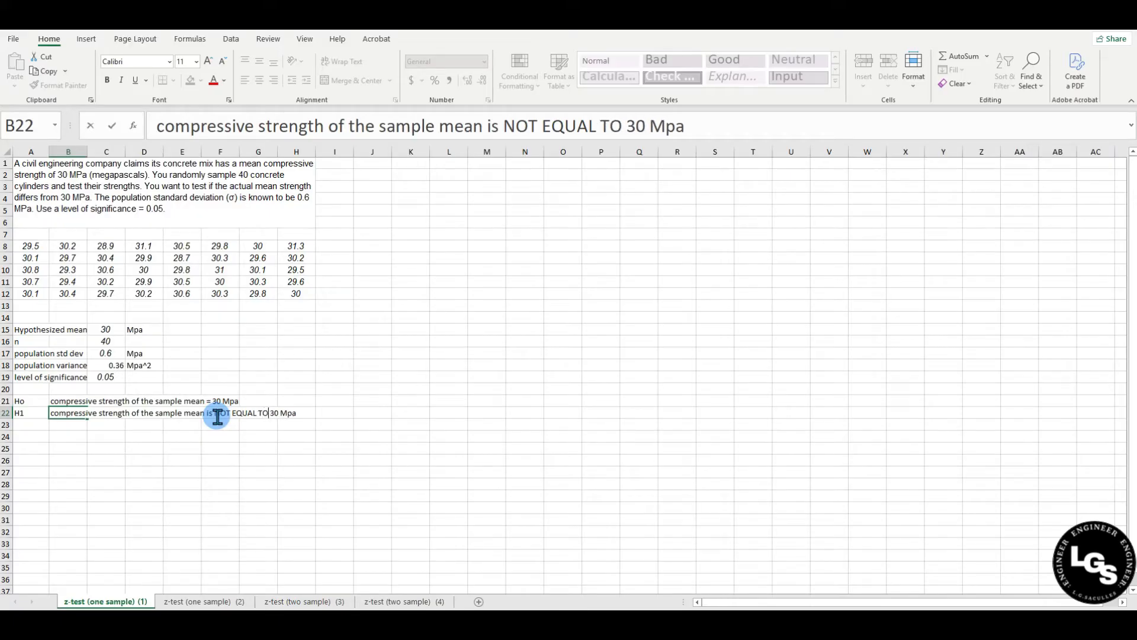
key("Return")
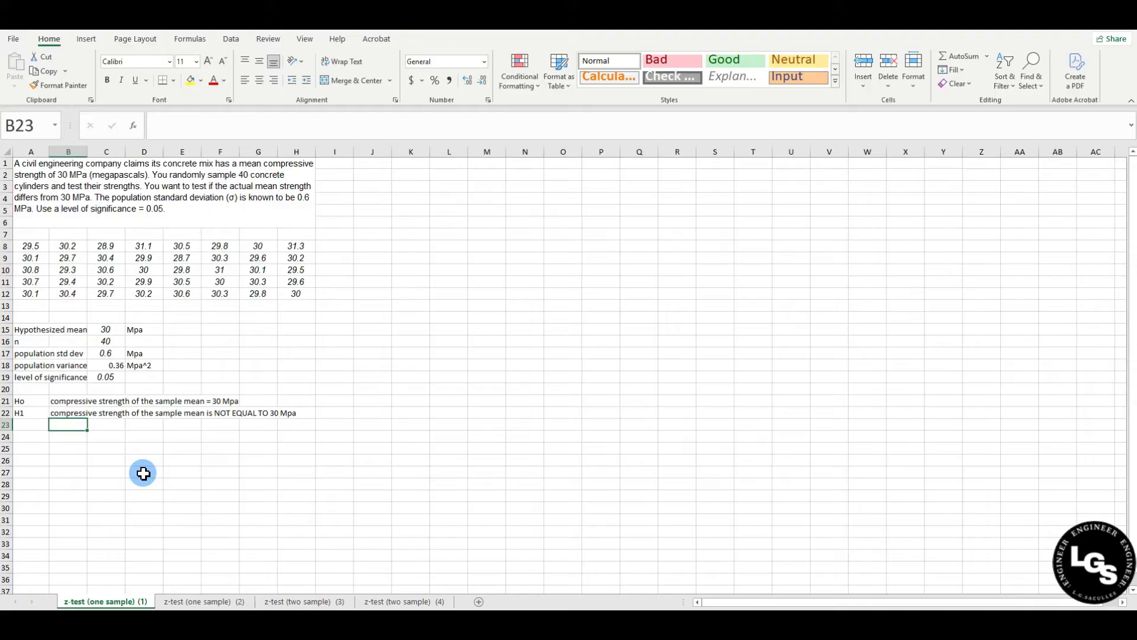
Add the note "(TWO-TAILED TEST)" in B23 below the alternative hypothesis.
type("(TWO_")
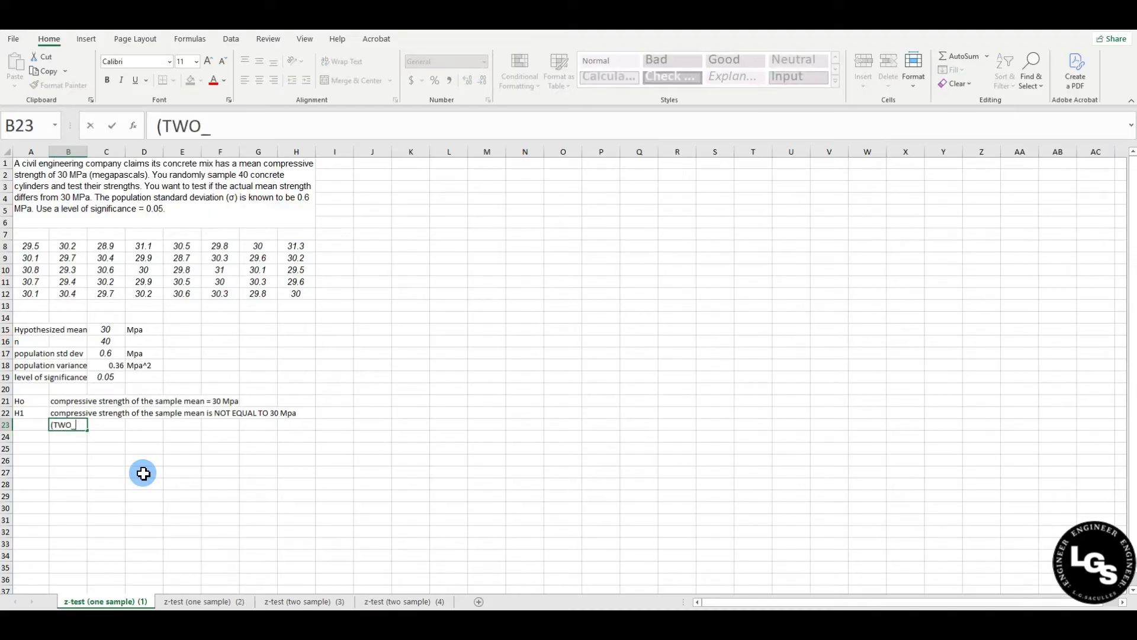
type("TAILED TEST")
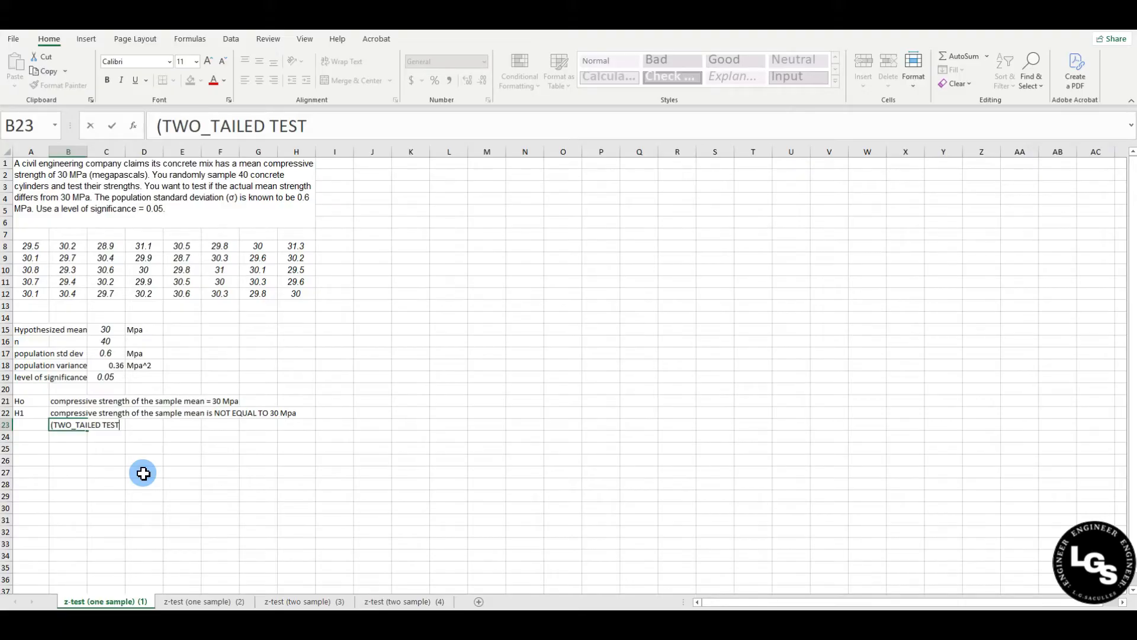
left_click(75, 425)
key("BackSpace")
type("-")
left_click(318, 126)
type(")")
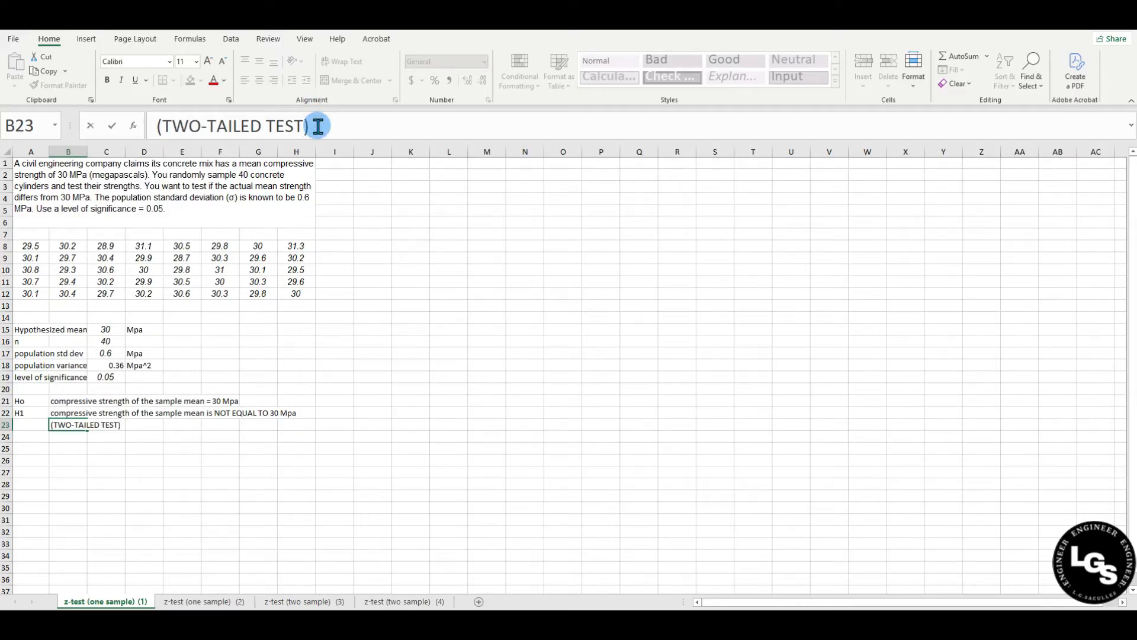
key("Return")
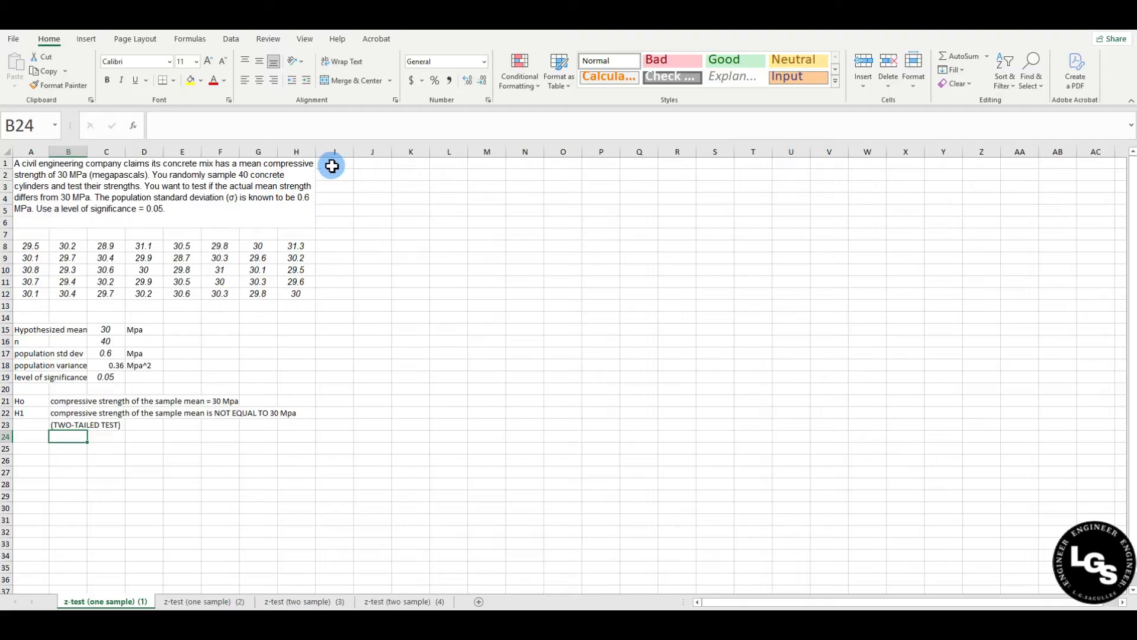
Start a single-column list of the sample data by copying A8:A12 to J1 and B8:B12 to J6.
left_click(376, 162)
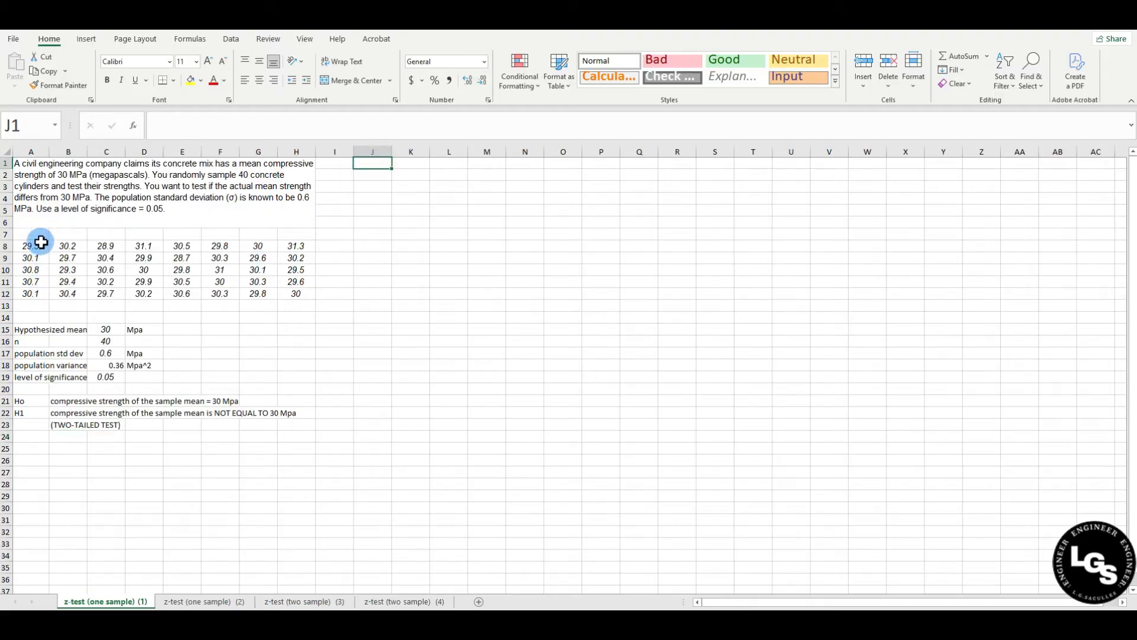
left_click_drag(32, 244, 36, 296)
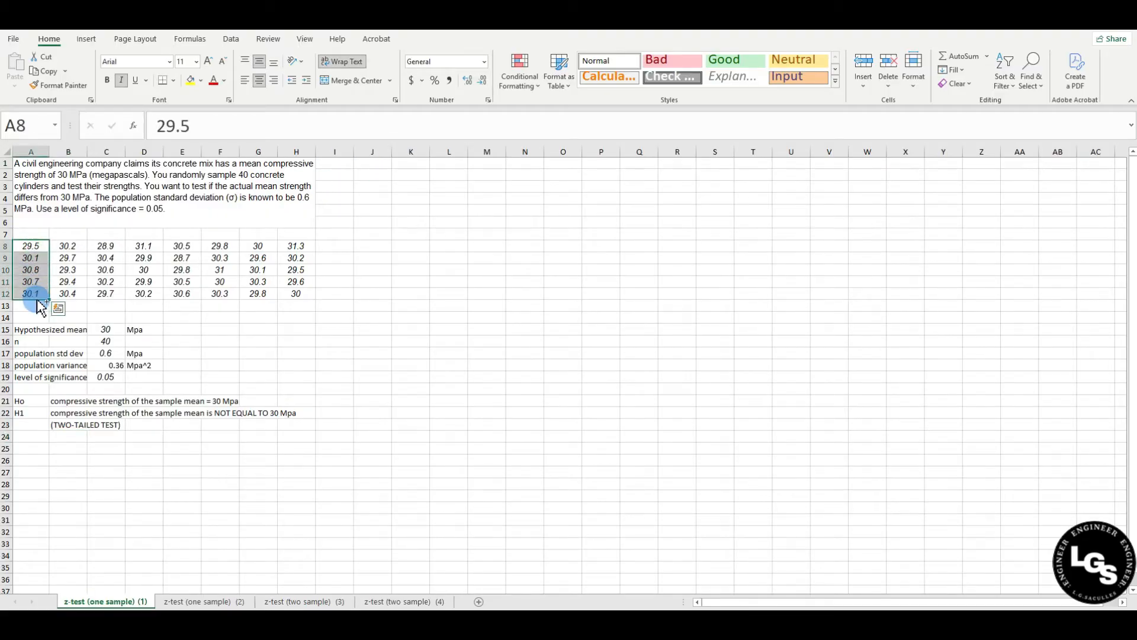
key("ctrl+c")
left_click(367, 164)
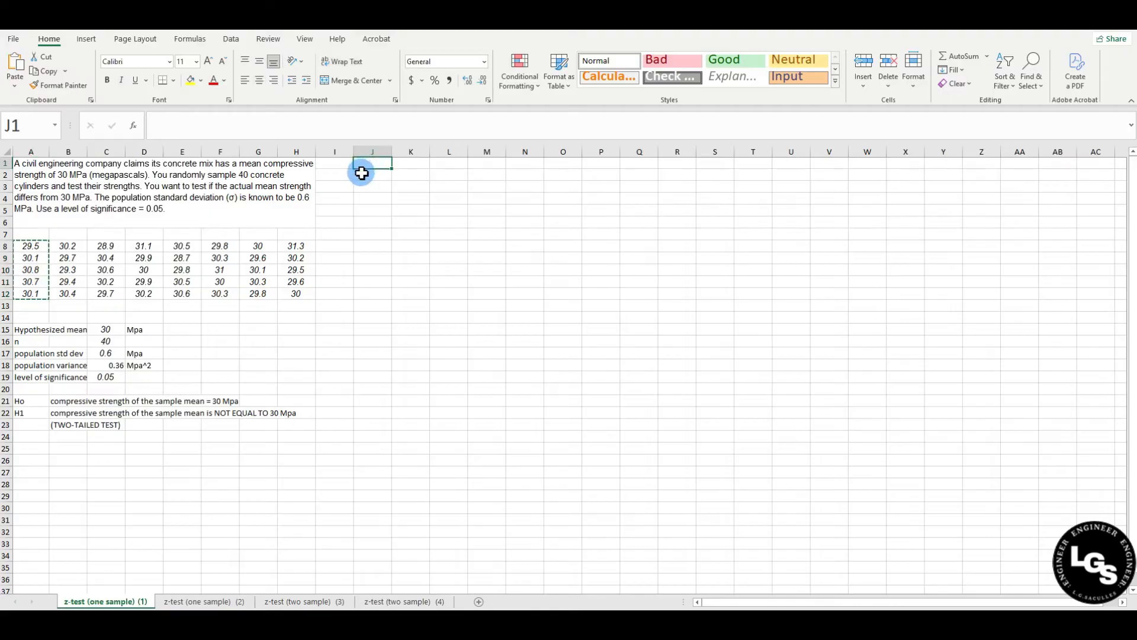
key("ctrl+v")
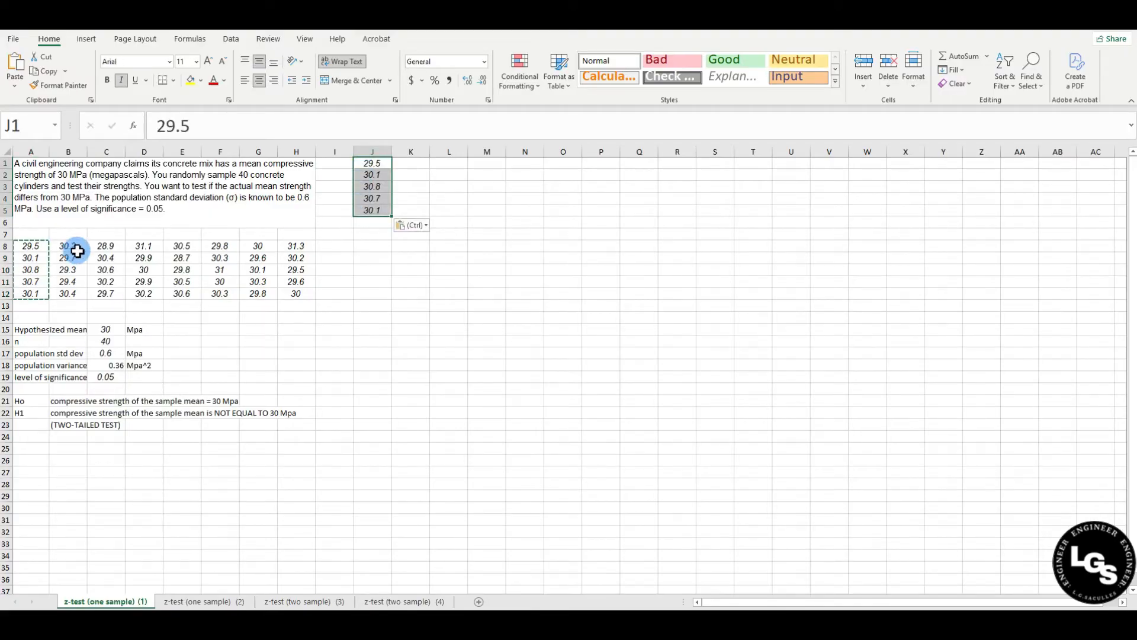
left_click_drag(71, 244, 74, 299)
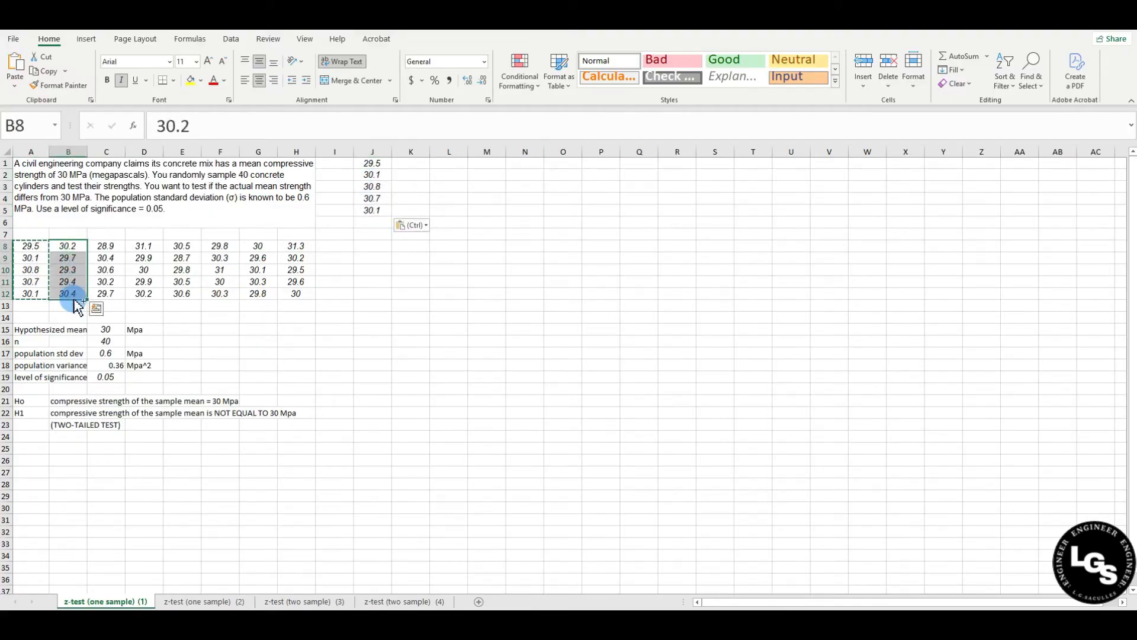
key("ctrl+c")
left_click(379, 223)
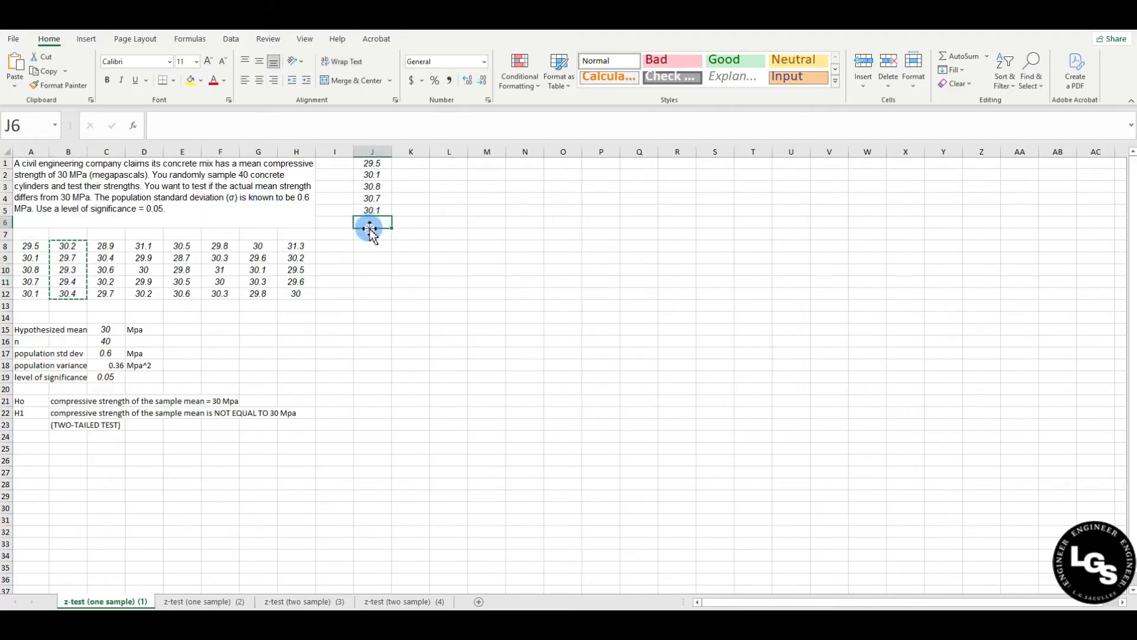
key("ctrl+v")
Extend the list in column J by copying C8:C12 to J11 and D8:D12 to J16.
left_click(105, 245)
left_click_drag(105, 245, 115, 297)
key("ctrl+c")
left_click(374, 282)
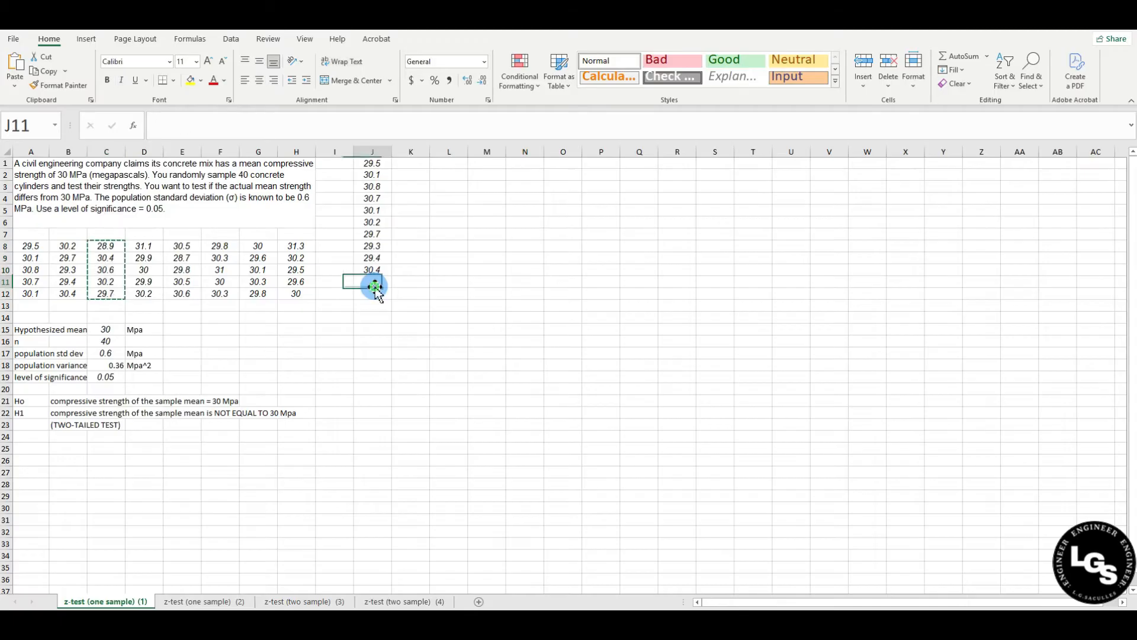
key("ctrl+v")
left_click_drag(152, 246, 152, 295)
key("ctrl+c")
left_click(374, 340)
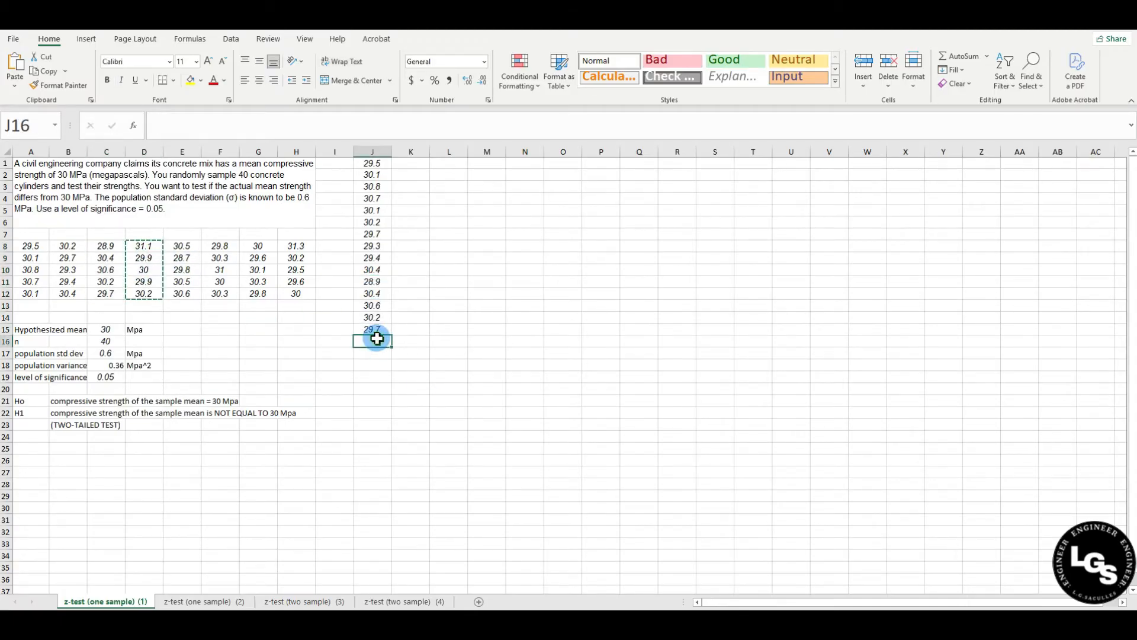
key("ctrl+v")
Extend the list in column J by copying E8:E12 to J21 and F8:F12 to J26.
left_click_drag(180, 247, 195, 297)
key("ctrl+c")
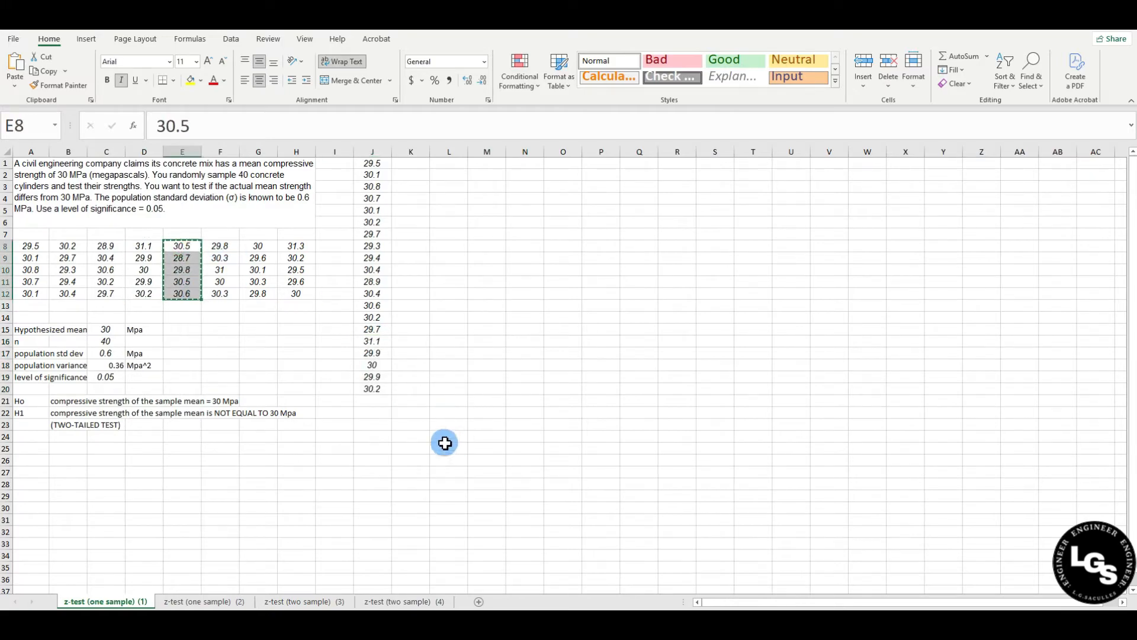
left_click(373, 400)
key("ctrl+v")
left_click_drag(221, 251, 223, 295)
key("ctrl+c")
key("ctrl+q")
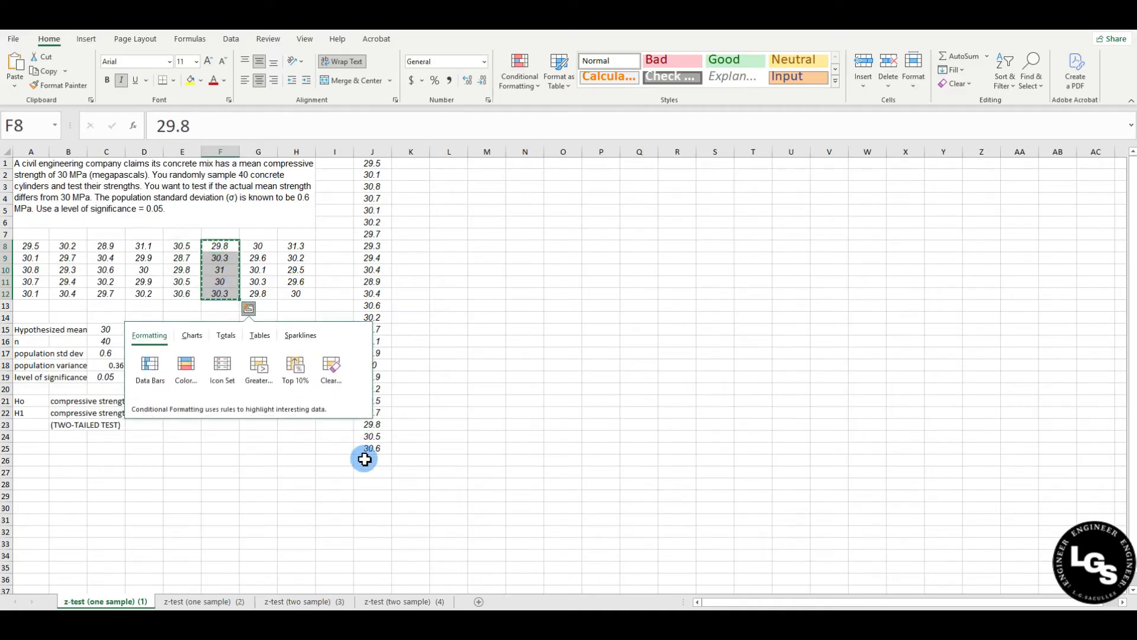
left_click(368, 460)
key("ctrl+v")
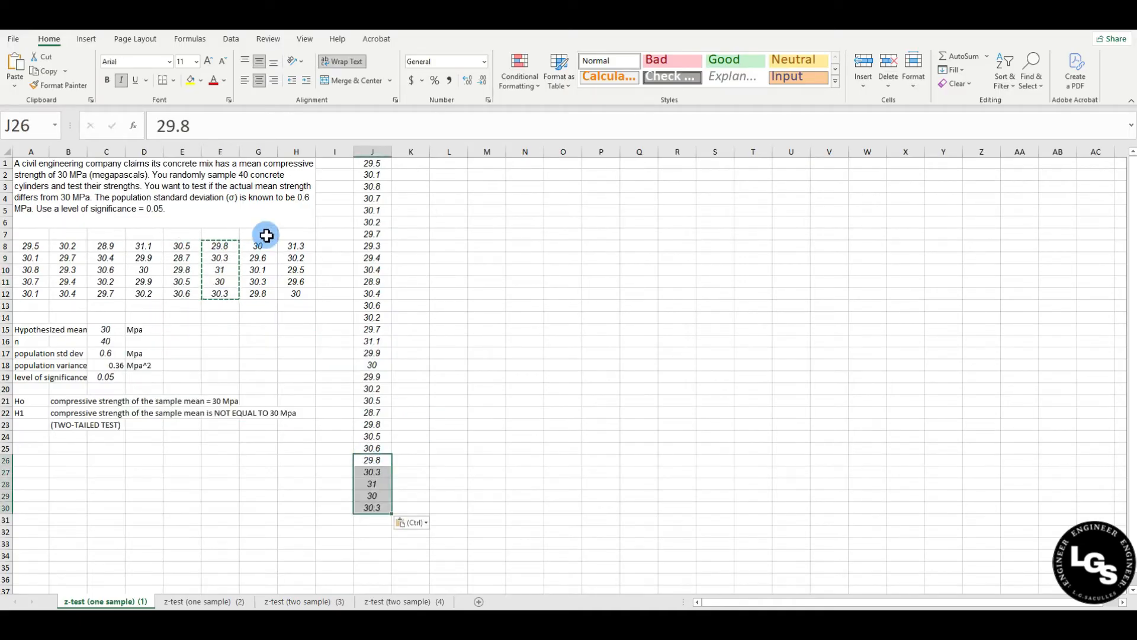
Append the sample values from G8:G12 to the column J list, starting at J31.
left_click_drag(261, 249, 265, 290)
key("ctrl+c")
key("ctrl+q")
left_click(375, 520)
key("ctrl+v")
Append H8:H12 to the column J list starting at J36, and check the row of its last value.
left_click_drag(297, 246, 306, 293)
key("ctrl+c")
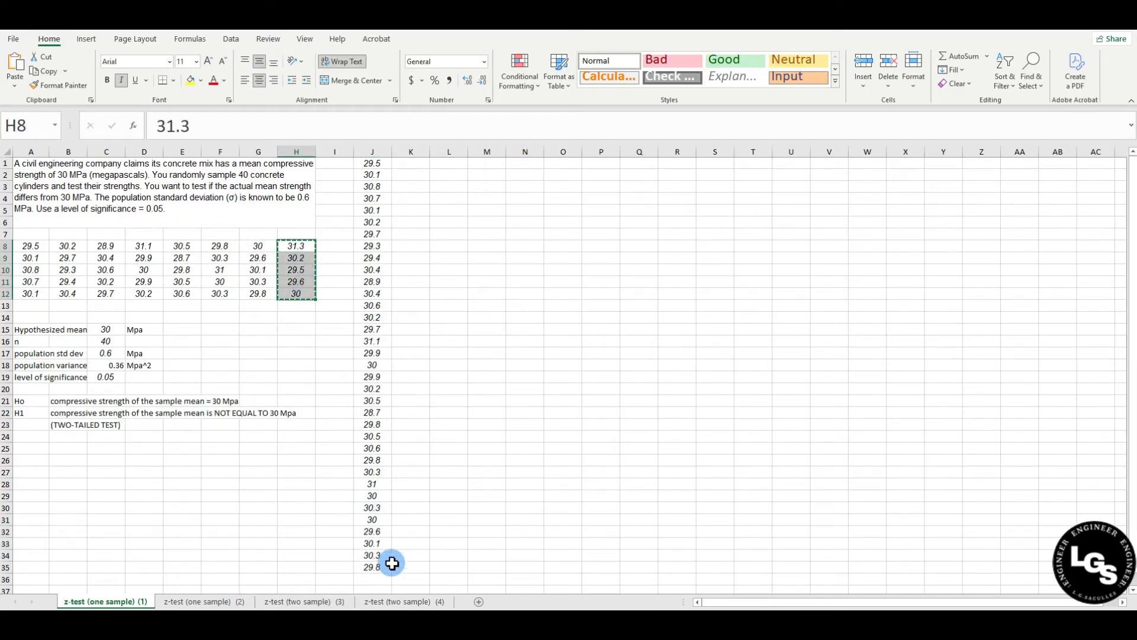
left_click(372, 578)
key("ctrl+v")
scroll(414, 427, "down", 3)
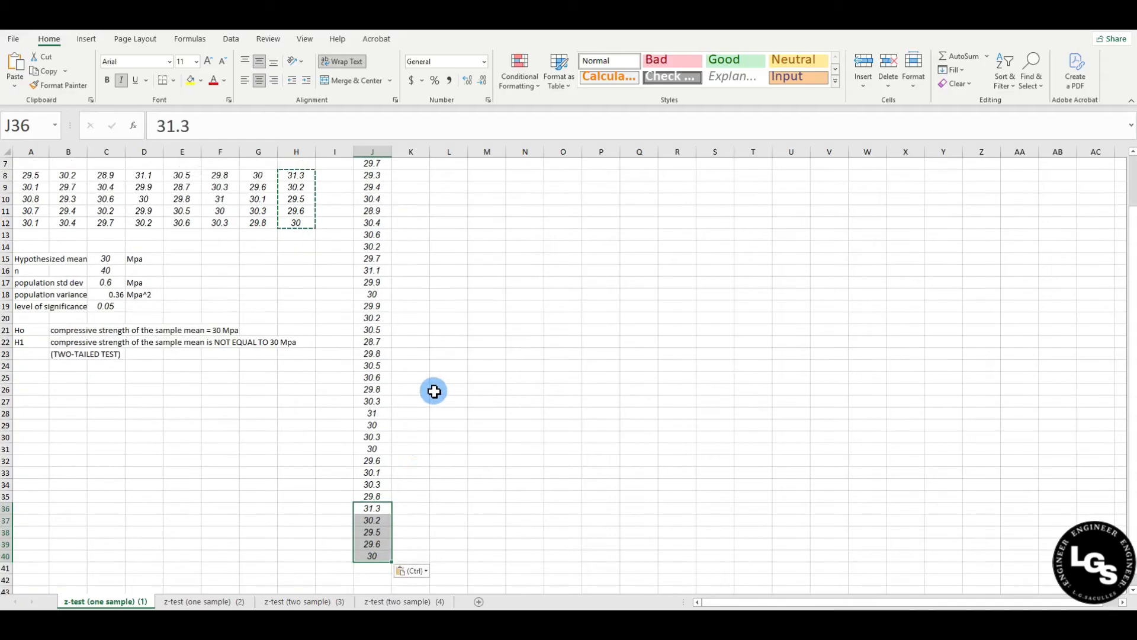
left_click(362, 523)
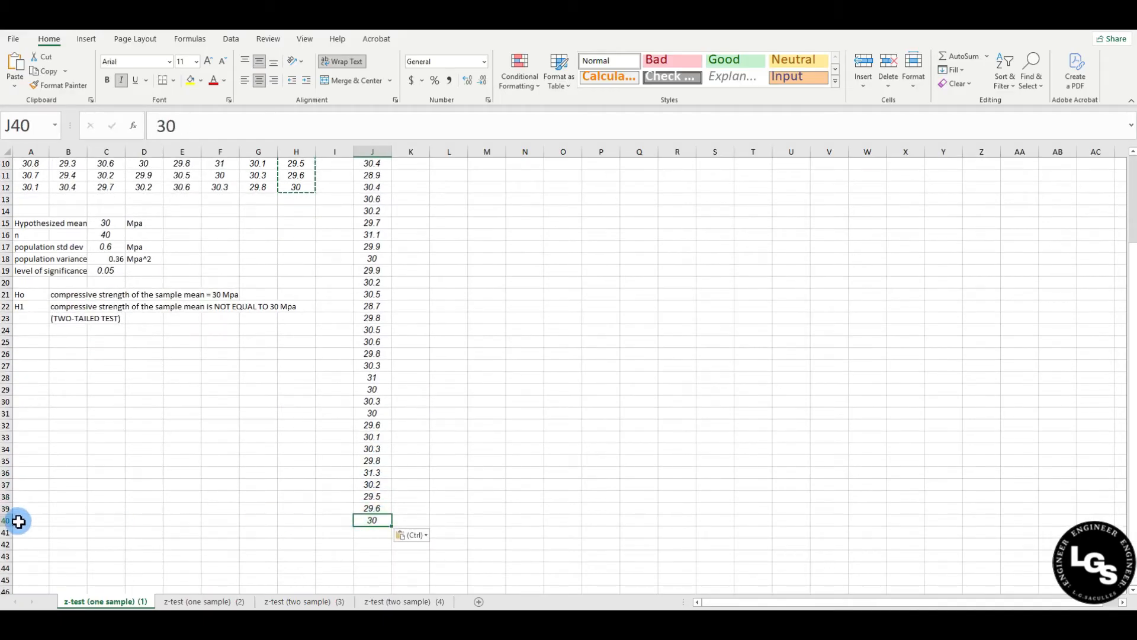
scroll(410, 476, "up", 3)
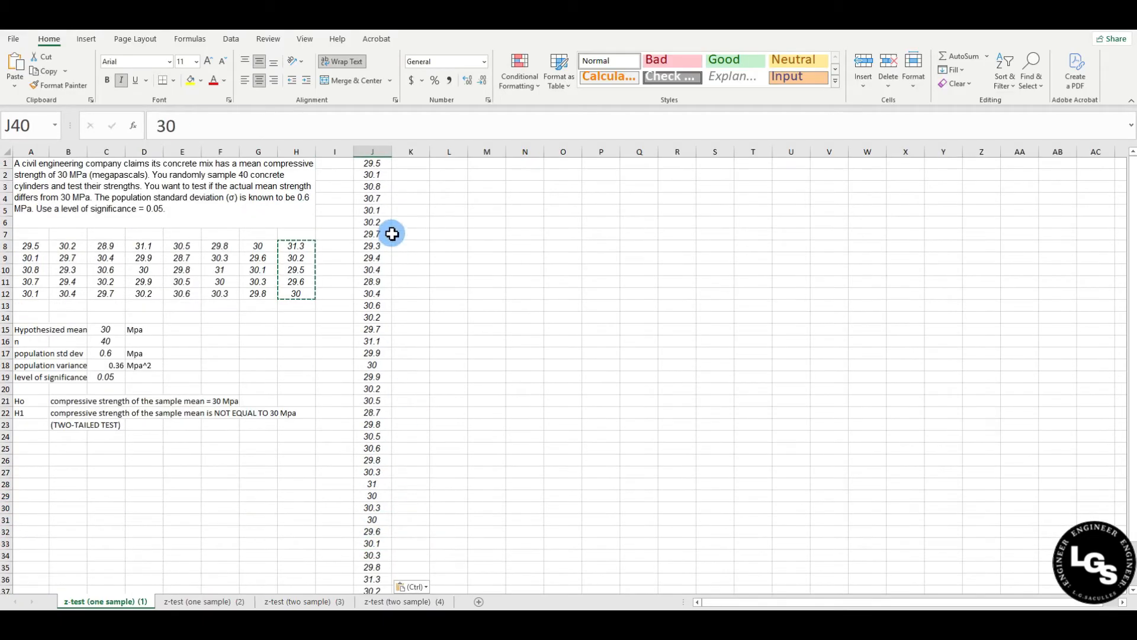
left_click(409, 163)
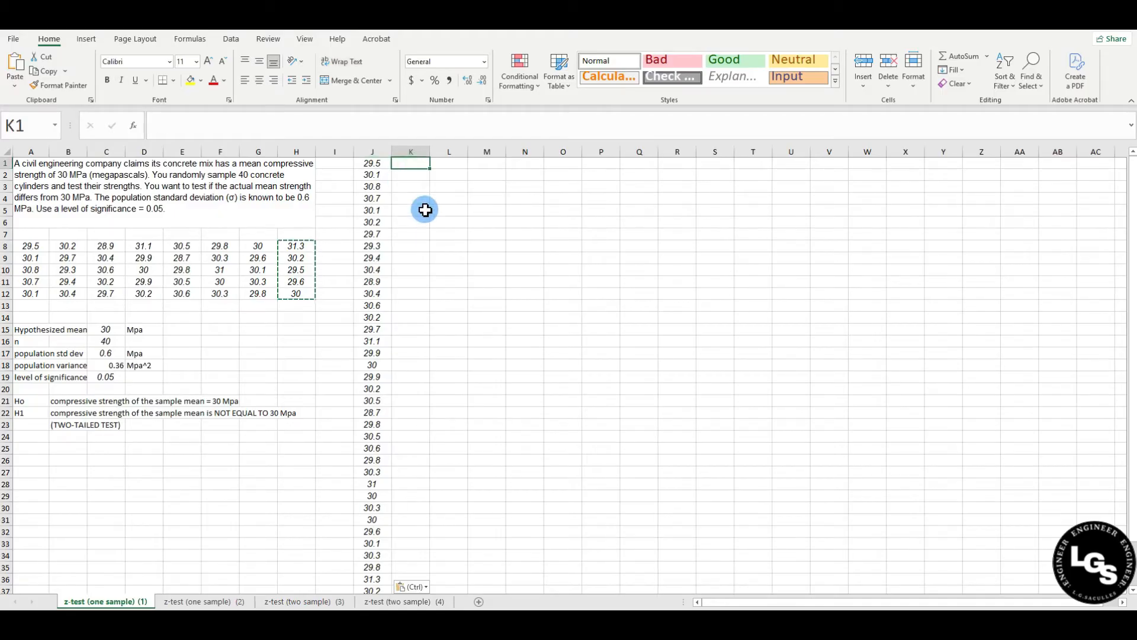
Enter 0 in cells K1 and K2 as a dummy second sample beside the column J list.
type("0")
key("Return")
type("0")
key("Return")
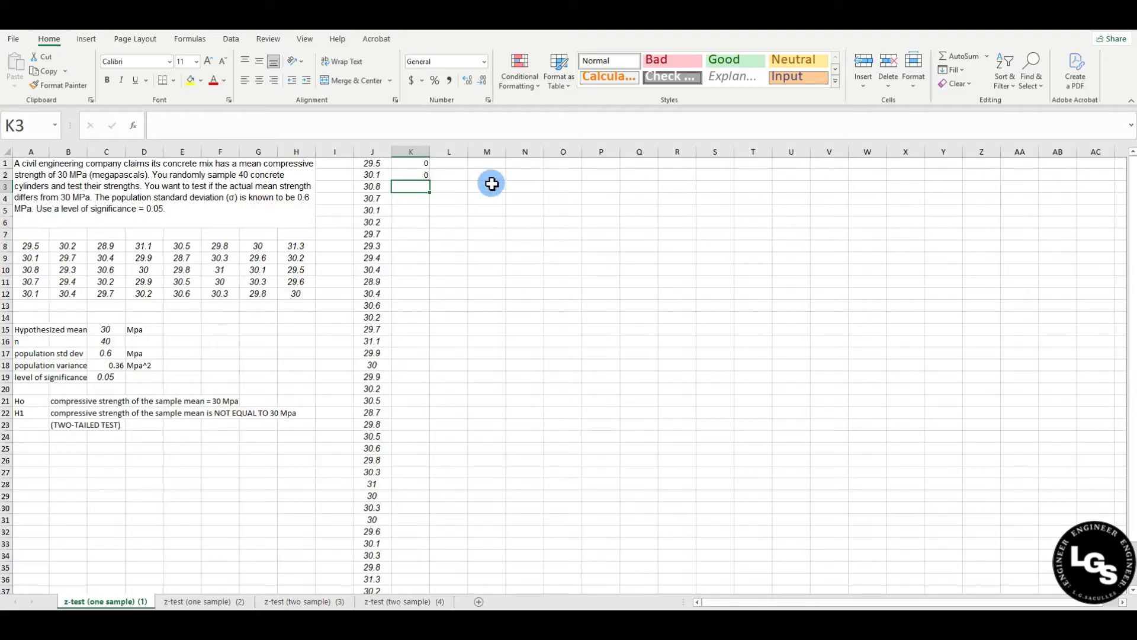
left_click(516, 201)
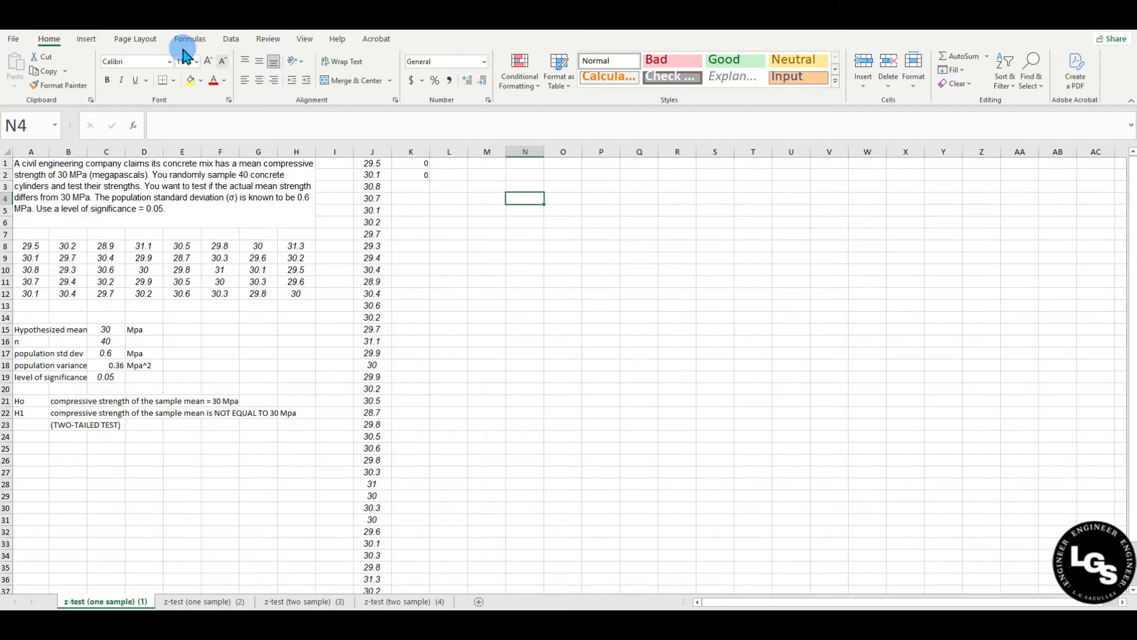
Start the z-Test: Two Sample for Means analysis tool and place its dialog clear of the data columns.
left_click(231, 39)
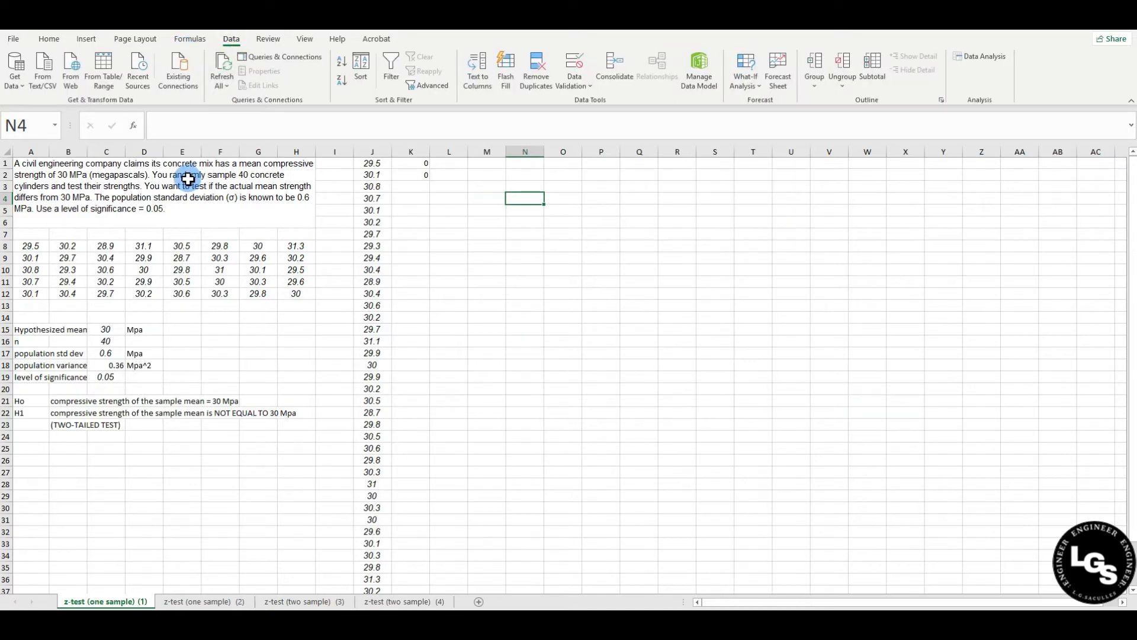
left_click(980, 62)
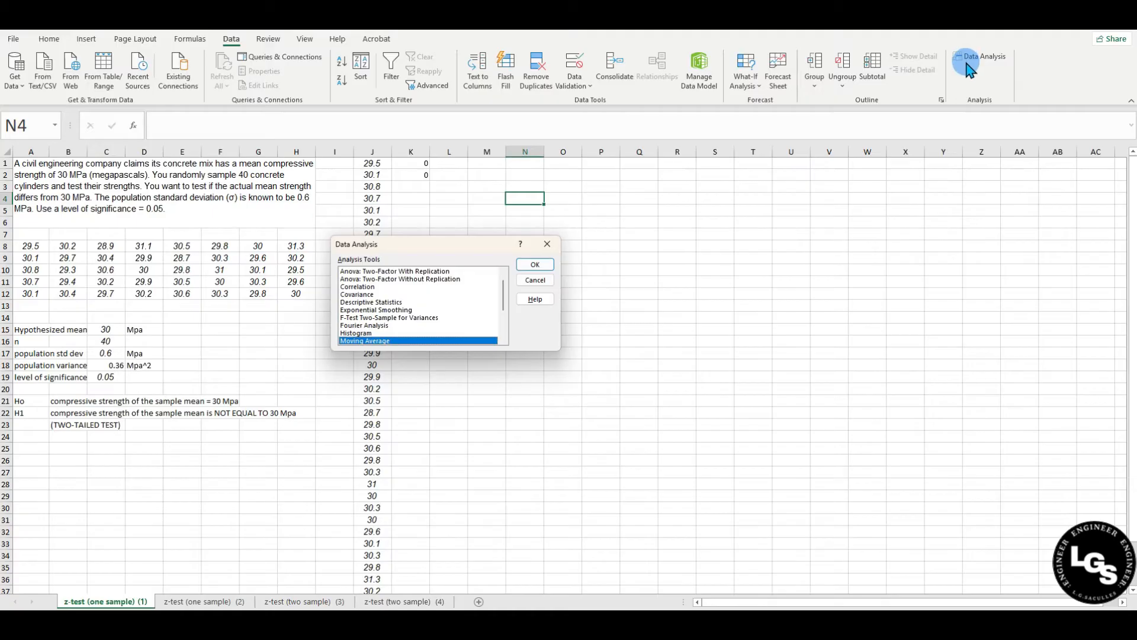
left_click_drag(417, 246, 681, 209)
left_click_drag(765, 240, 765, 264)
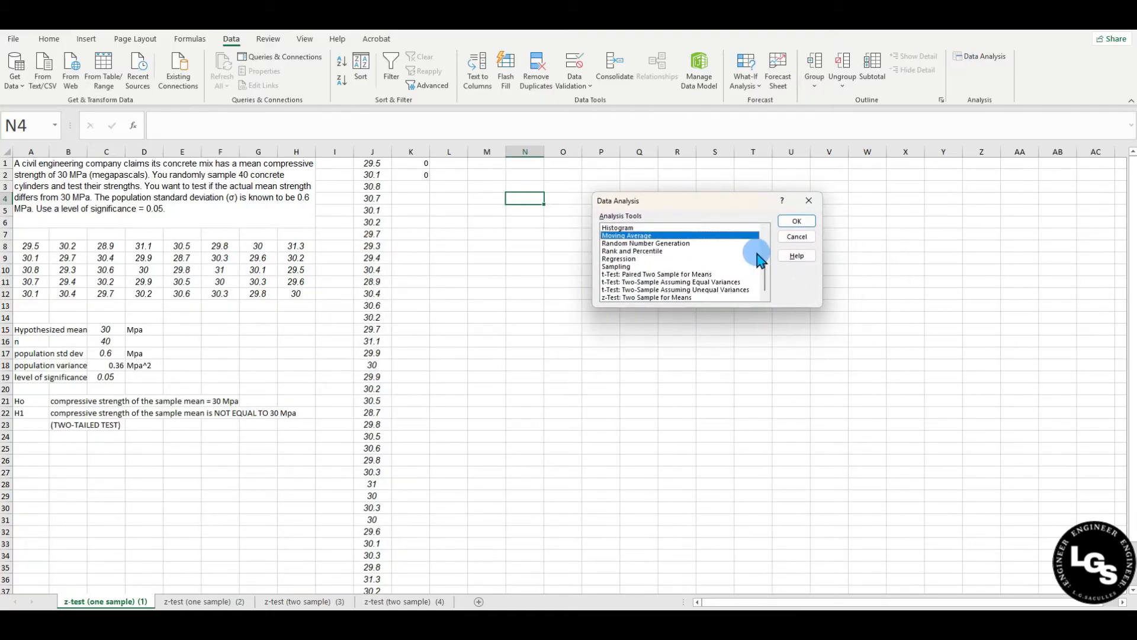
left_click(637, 297)
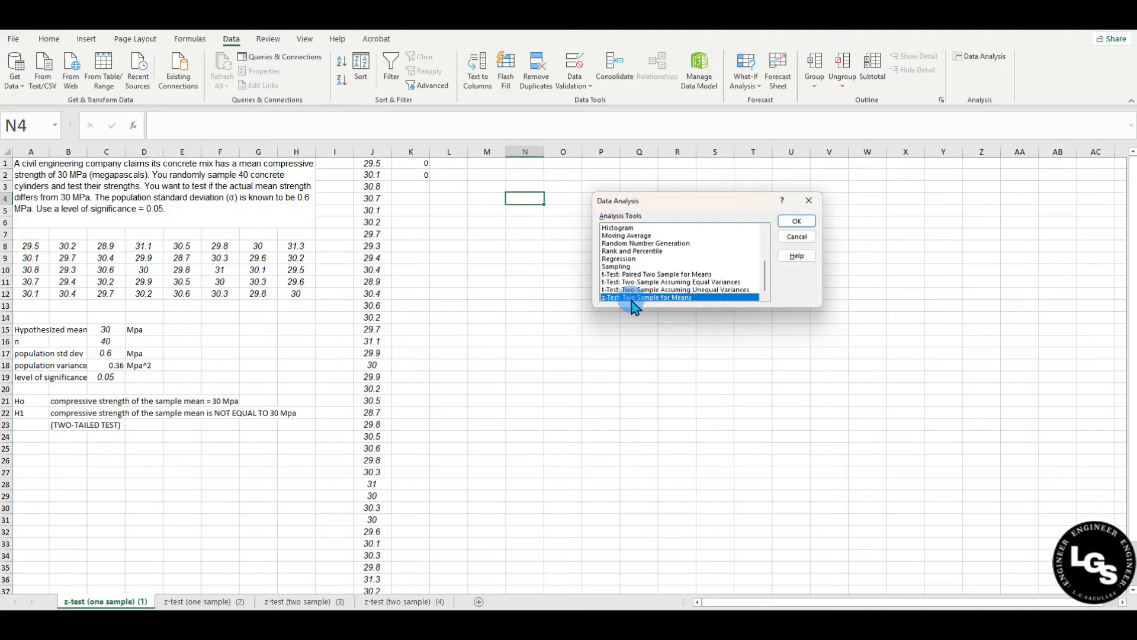
left_click(797, 221)
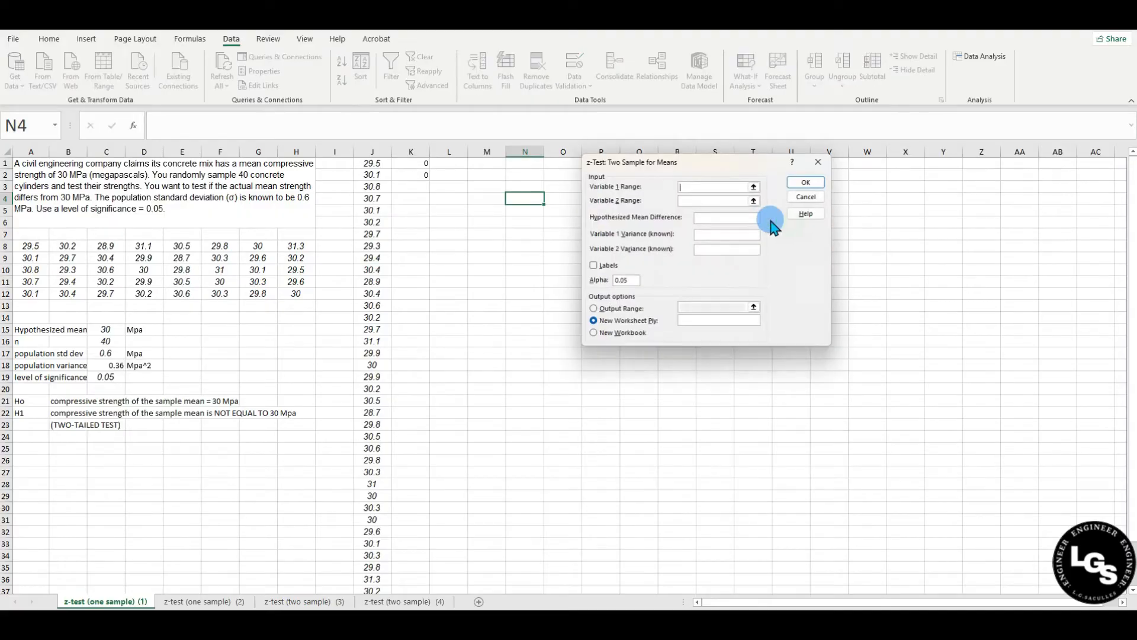
left_click_drag(704, 161, 620, 162)
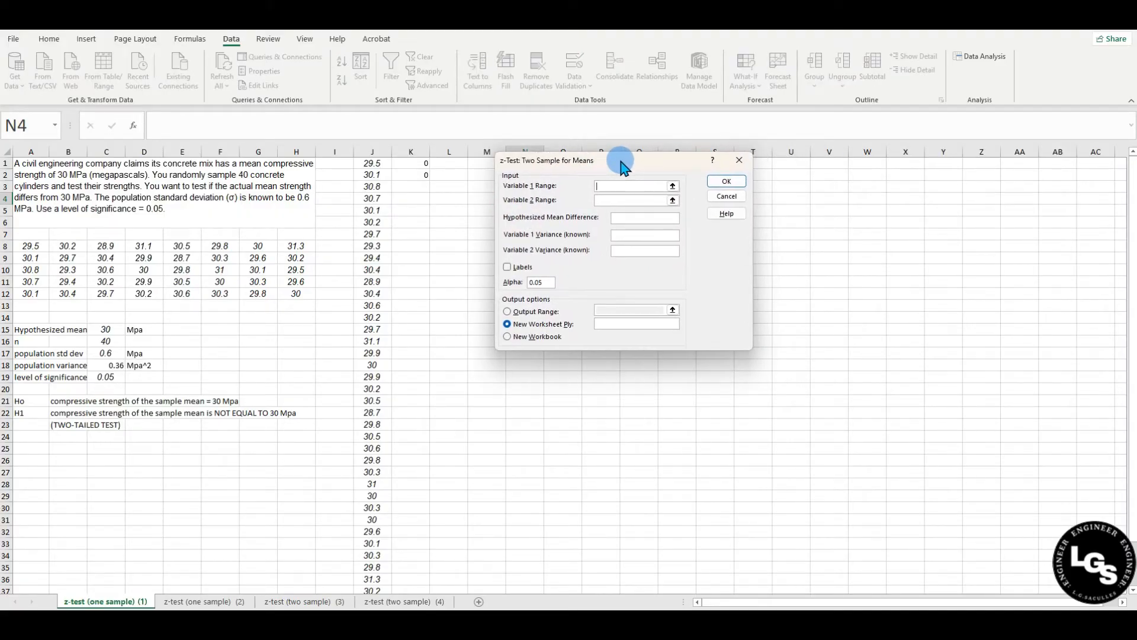
Set the z-test's Variable 1 range to J1:J40 and its Variable 2 range to K1:K2.
left_click(613, 187)
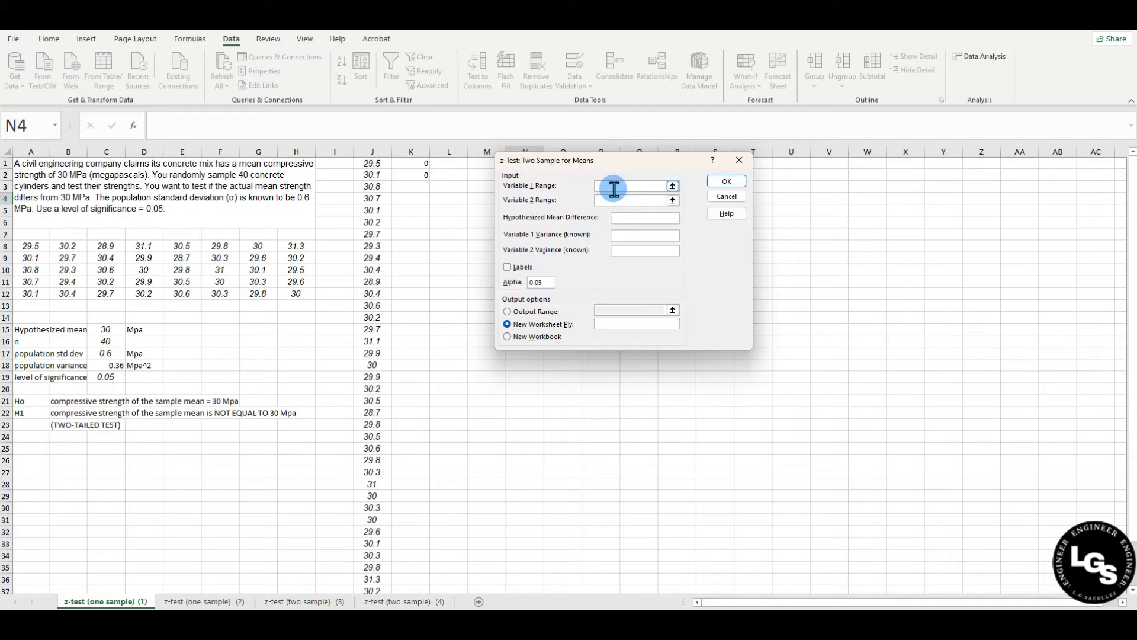
left_click_drag(373, 165, 381, 565)
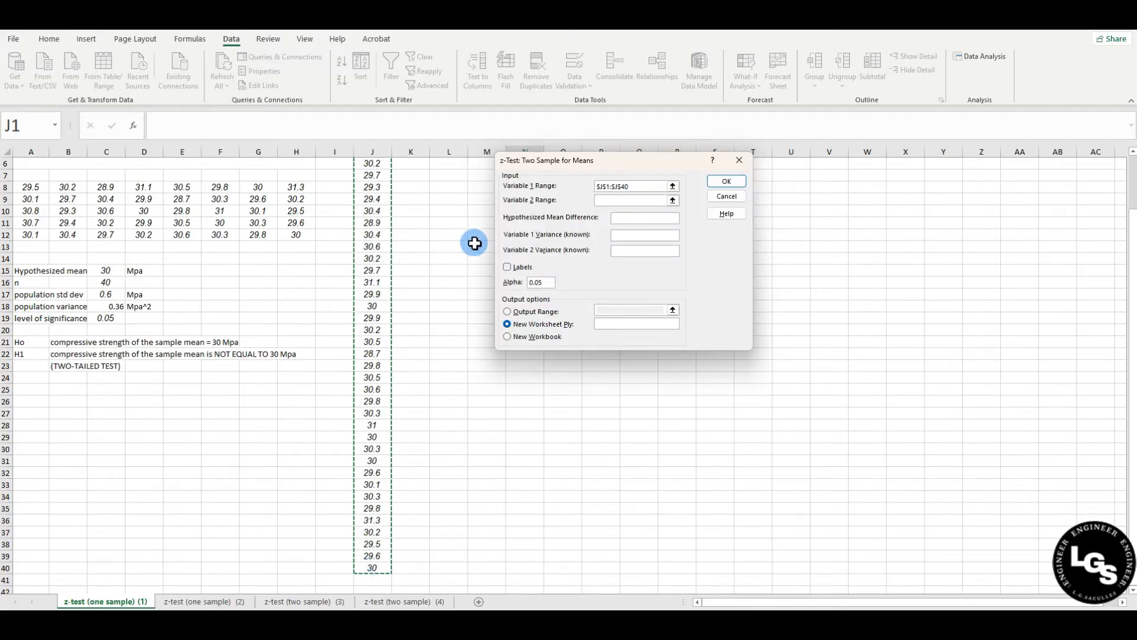
left_click(614, 201)
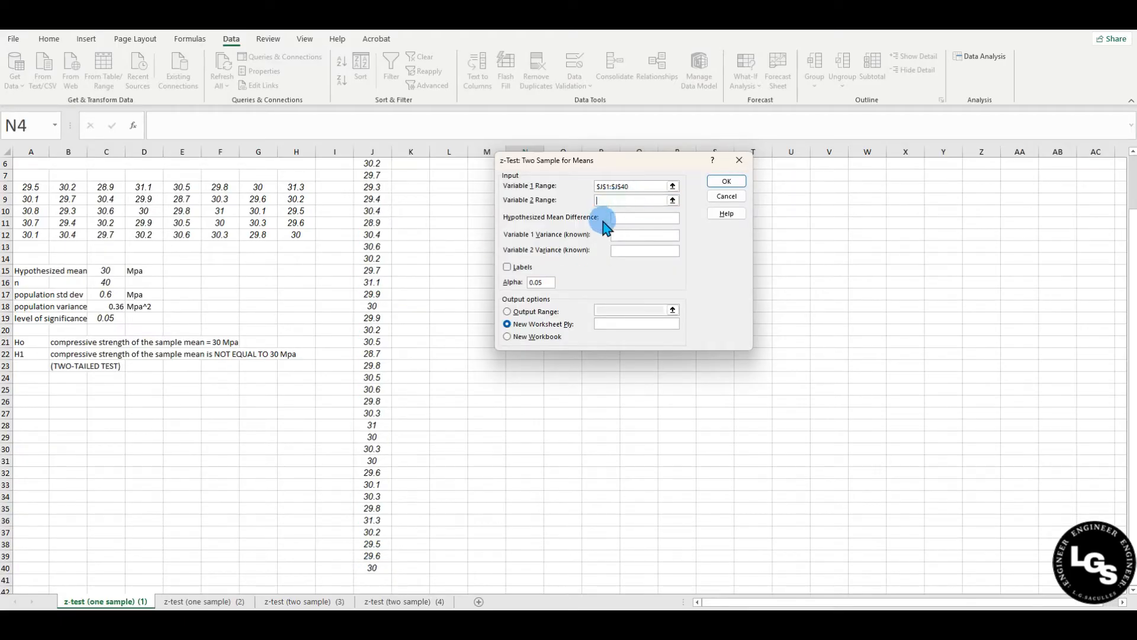
scroll(403, 244, "up", 2)
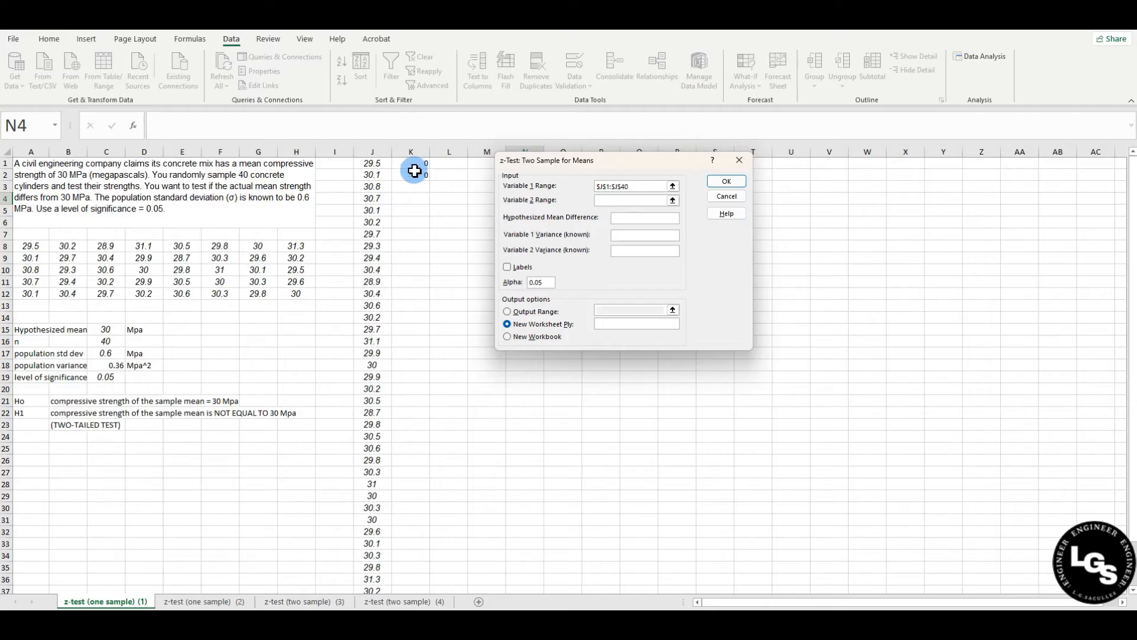
left_click_drag(415, 168, 411, 175)
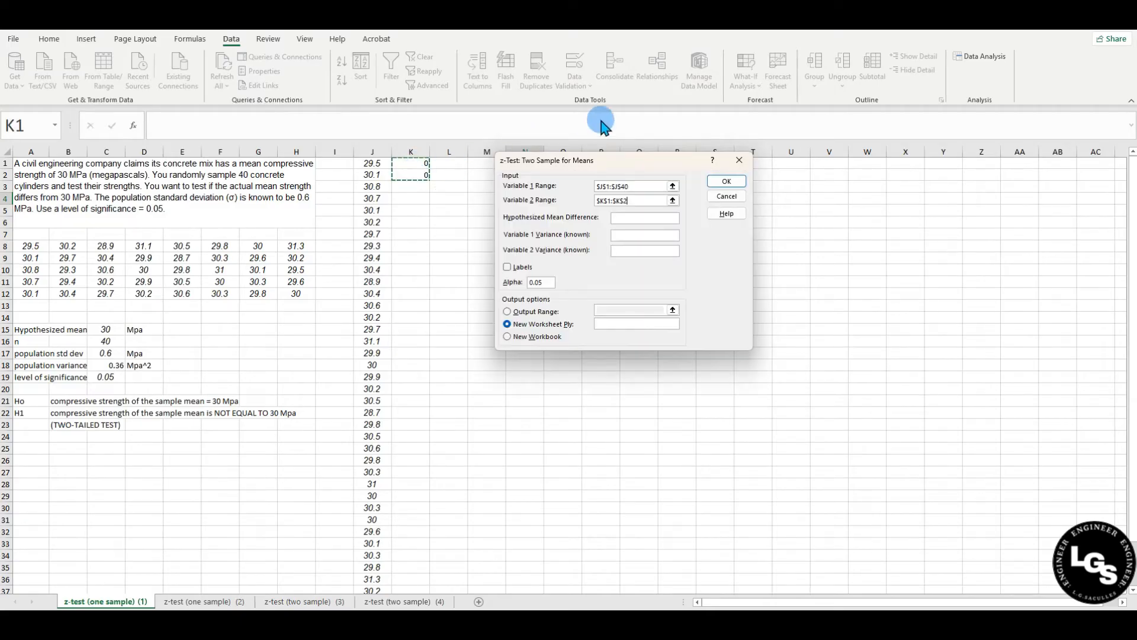
Set the hypothesized mean difference to 30, the Variable 1 variance to 0.36 and the Variable 2 variance to 1E-99.
left_click(640, 217)
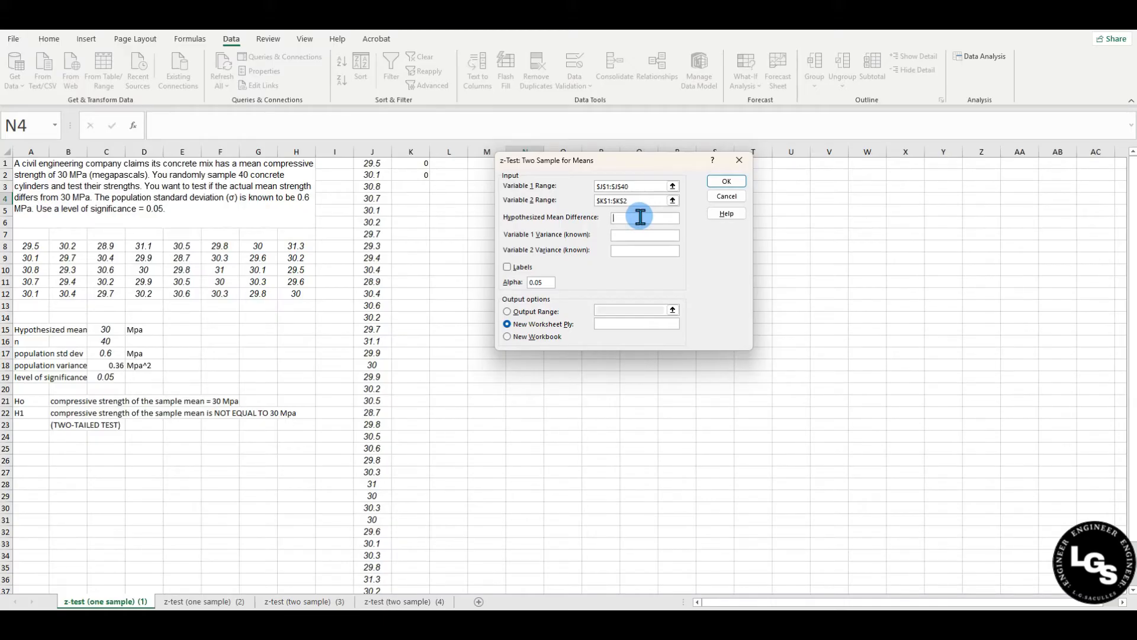
type("30")
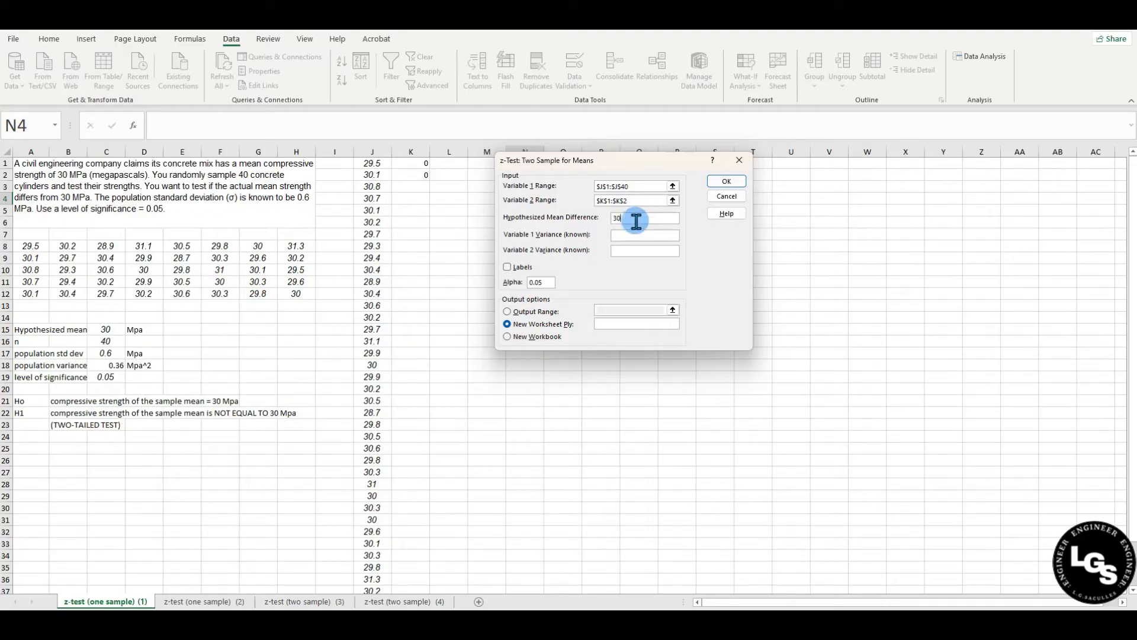
left_click(641, 236)
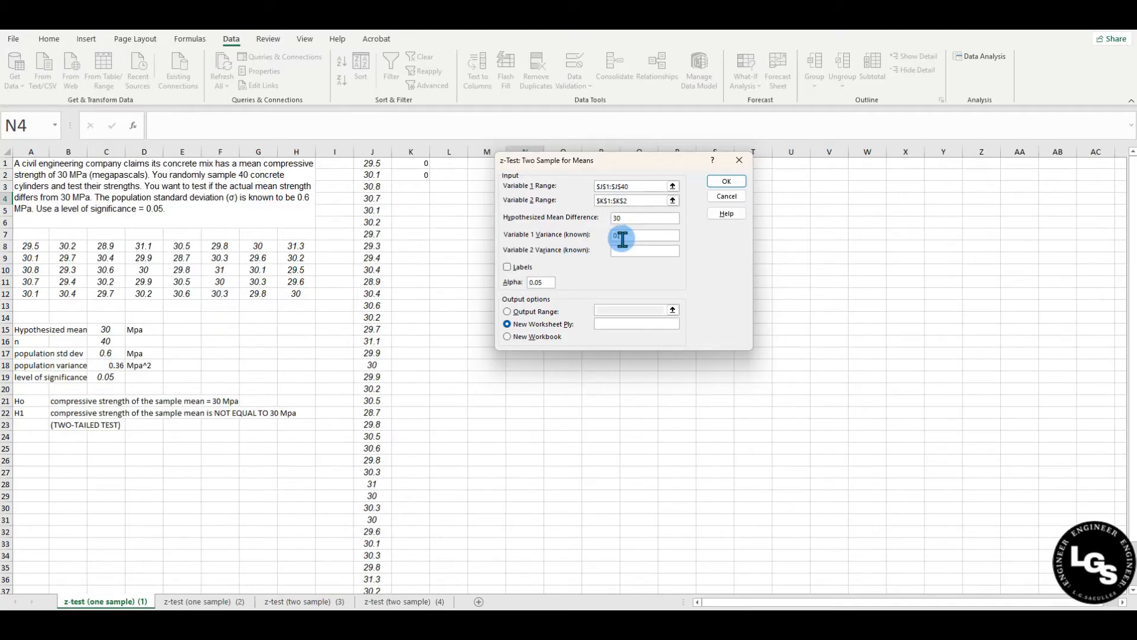
type("36")
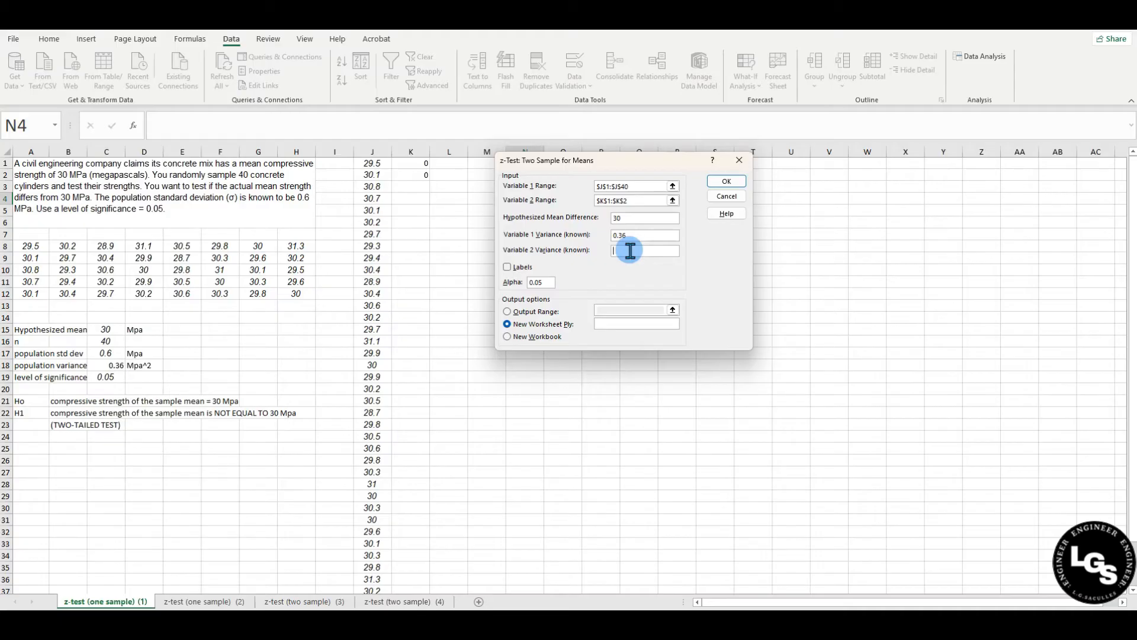
type("1E-99")
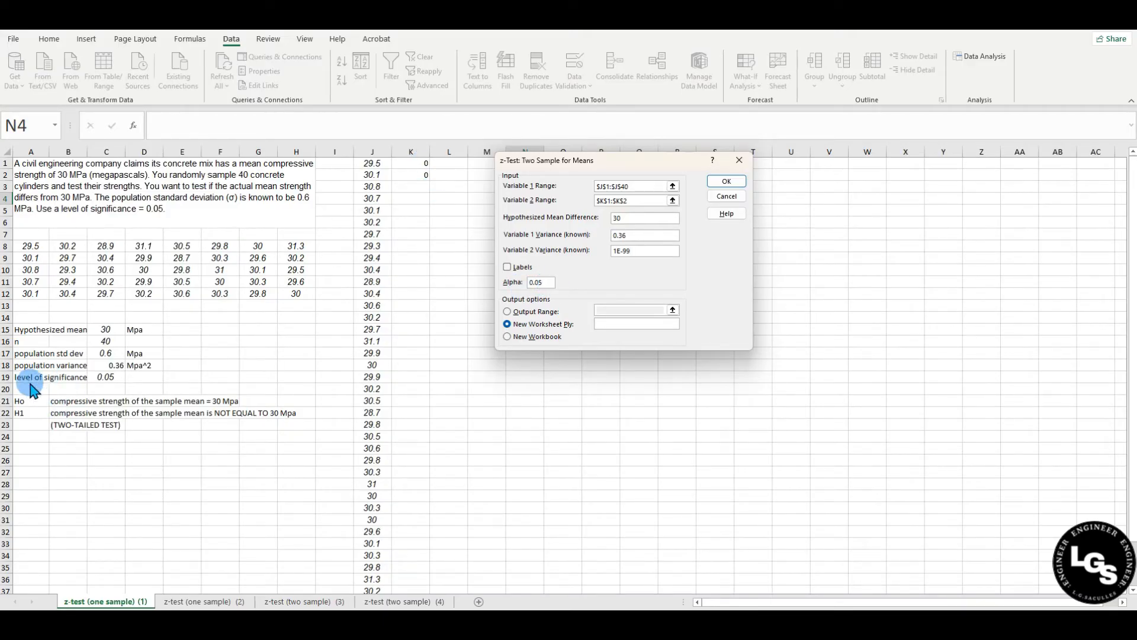
Check the alpha value, set the output range to cell M1 and run the z-test.
double_click(542, 282)
left_click(547, 284)
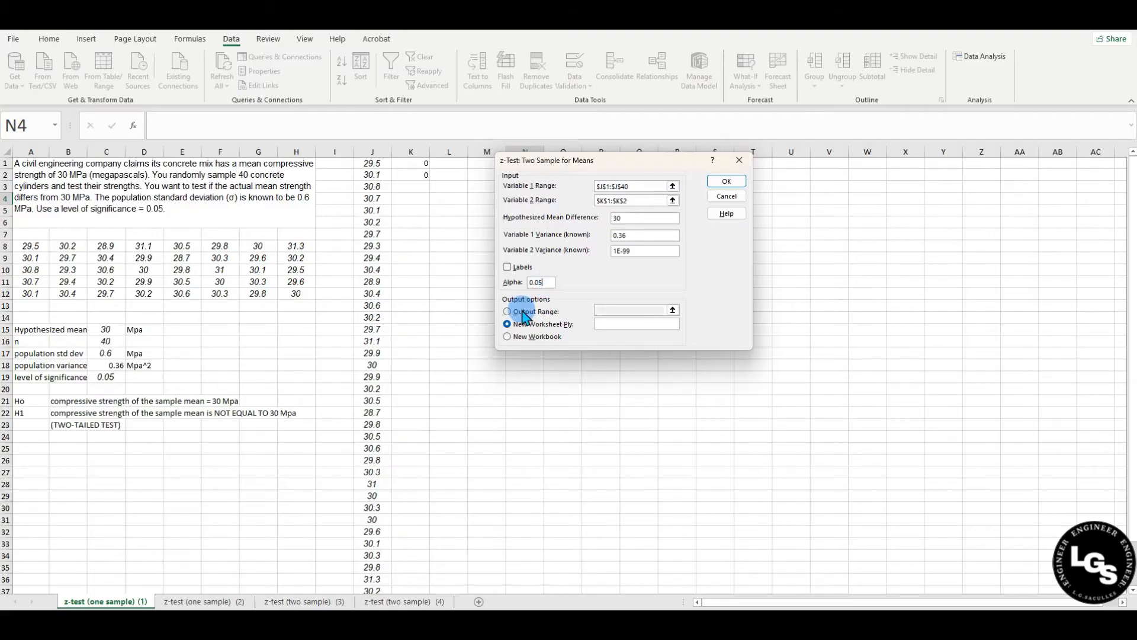
double_click(546, 280)
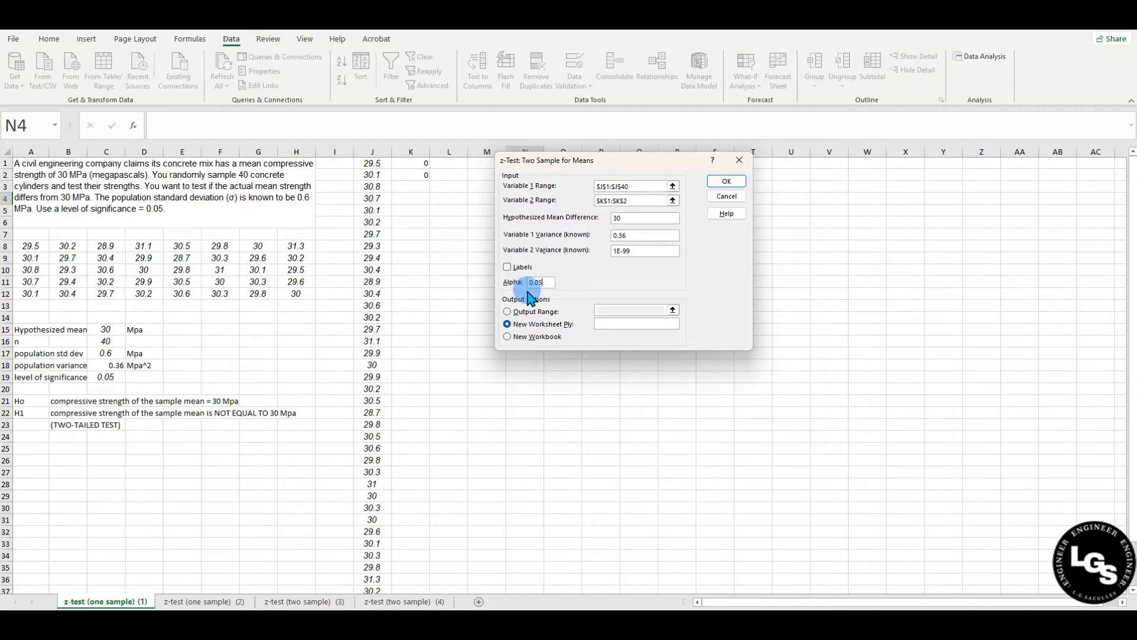
left_click(508, 312)
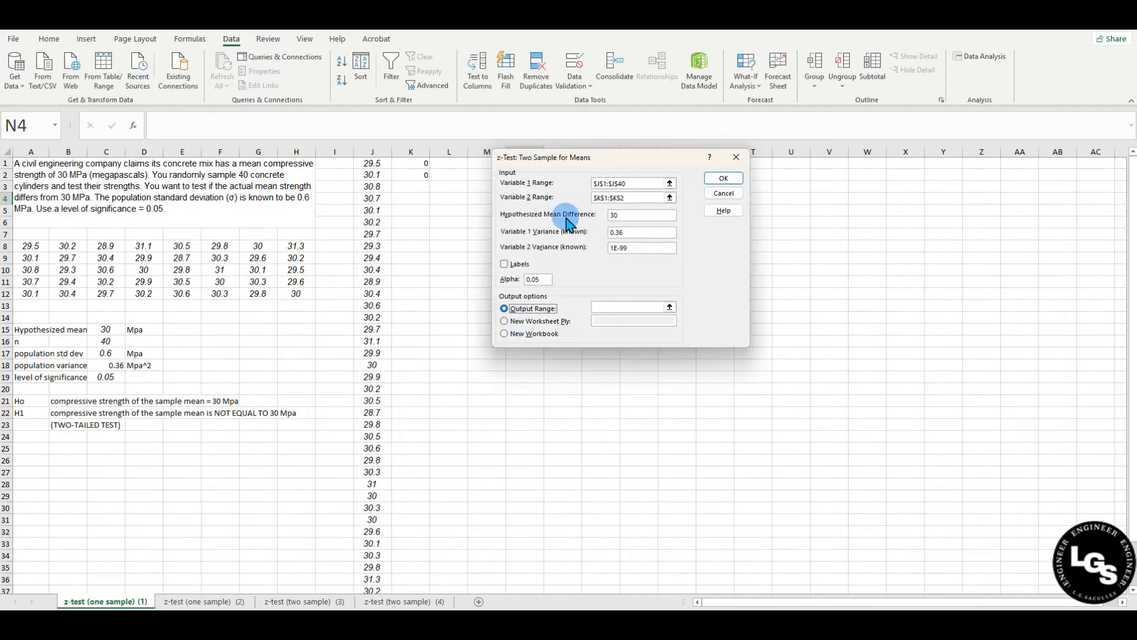
left_click_drag(637, 163, 312, 215)
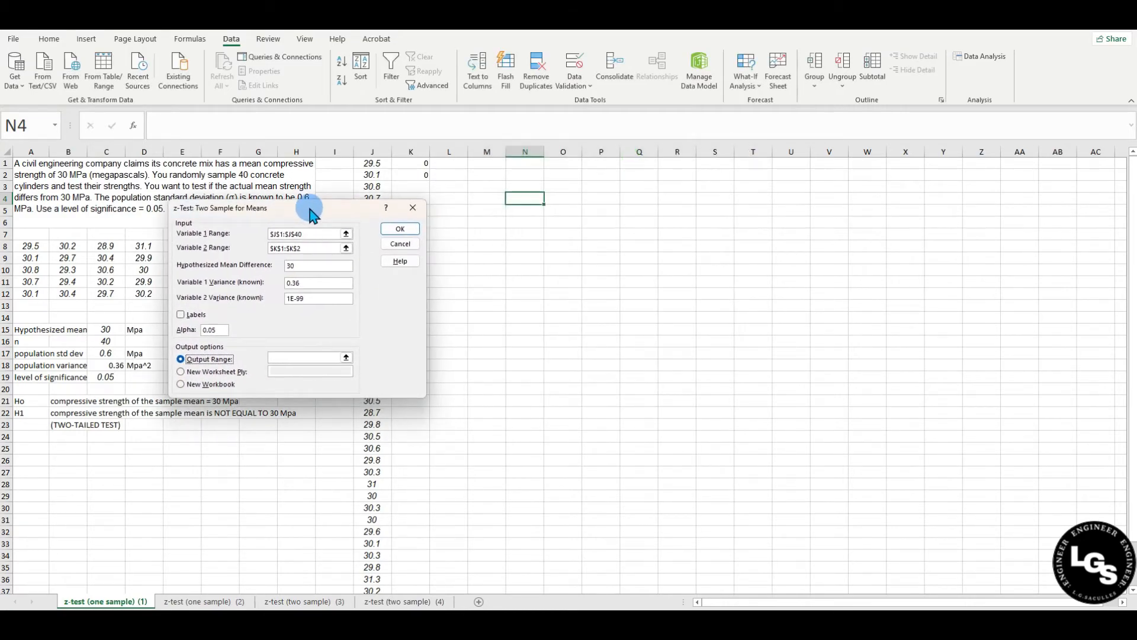
left_click(289, 357)
left_click(486, 164)
left_click(400, 229)
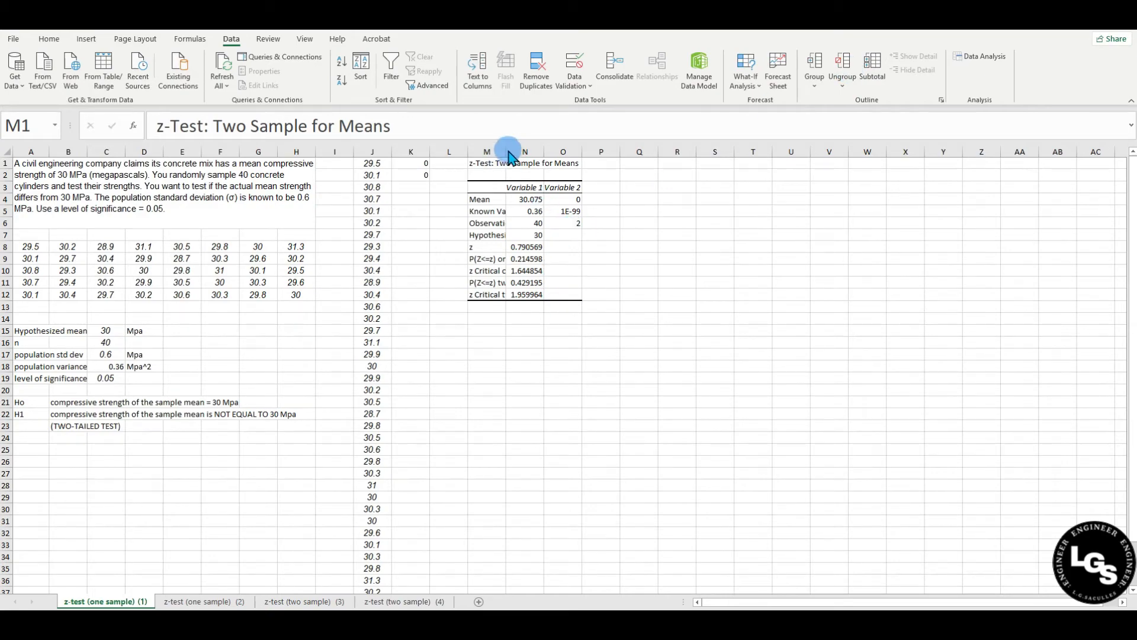
Widen column M to show more of the row labels in the z-test results.
key("ctrl+a")
left_click_drag(506, 150, 533, 150)
left_click(539, 332)
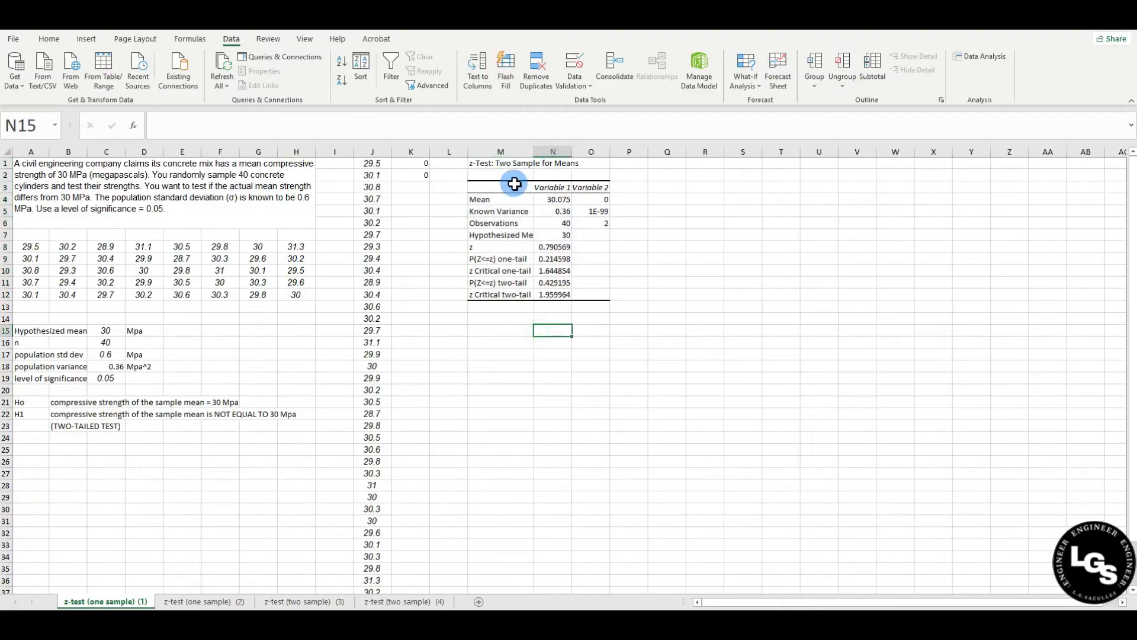
Change the results title in M1 to "z-Test: One Sample".
left_click(490, 161)
left_click_drag(246, 125, 225, 131)
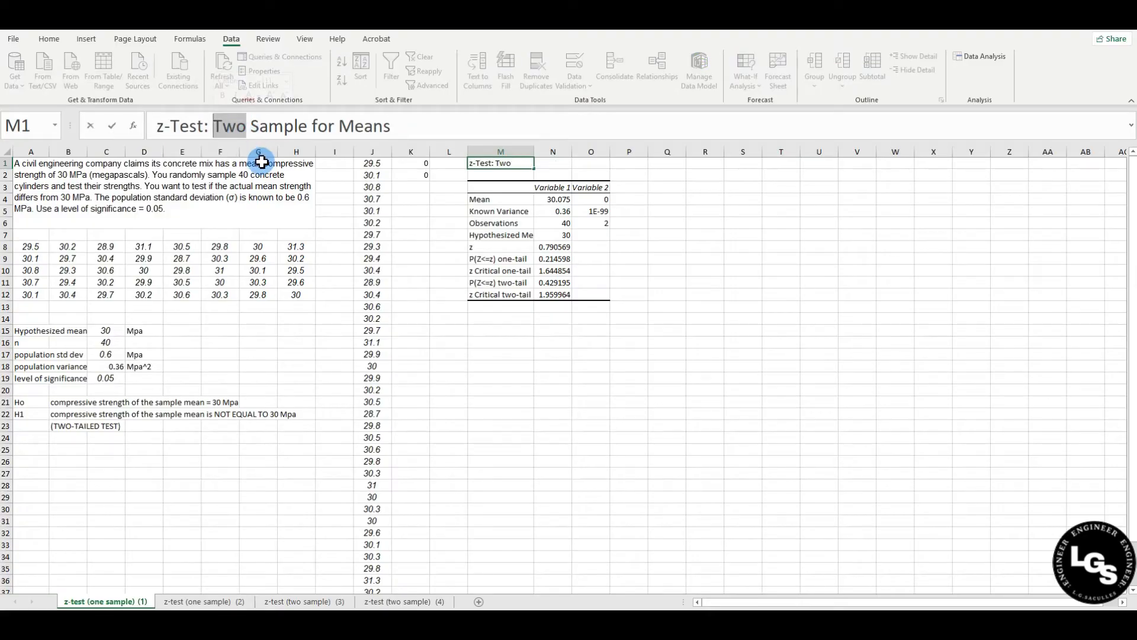
type("One")
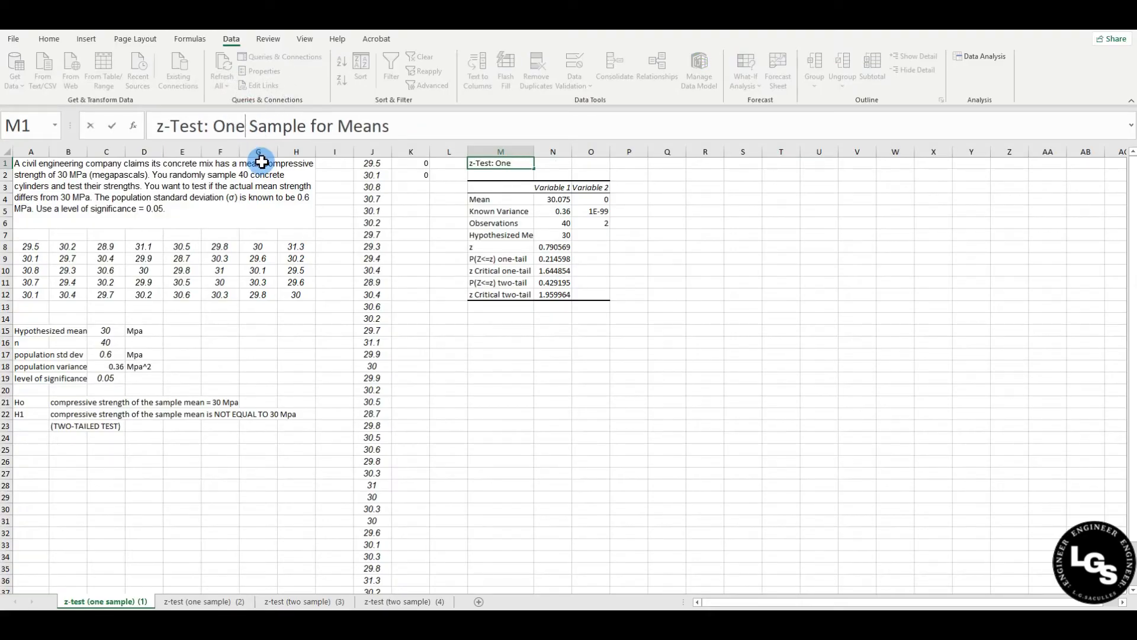
left_click_drag(395, 122, 311, 122)
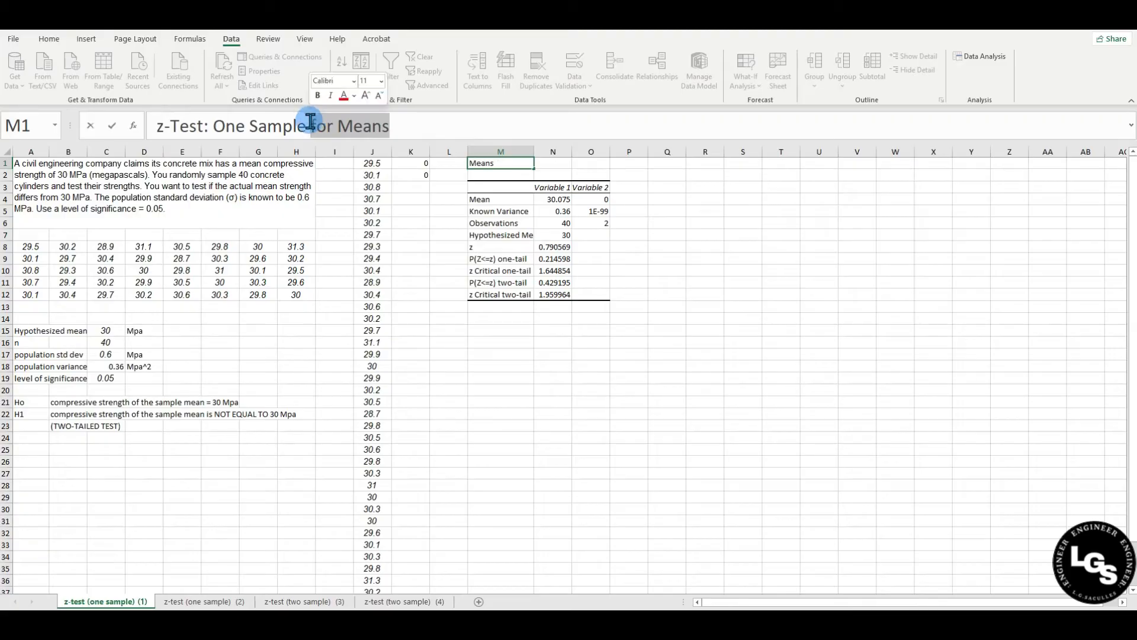
key("BackSpace")
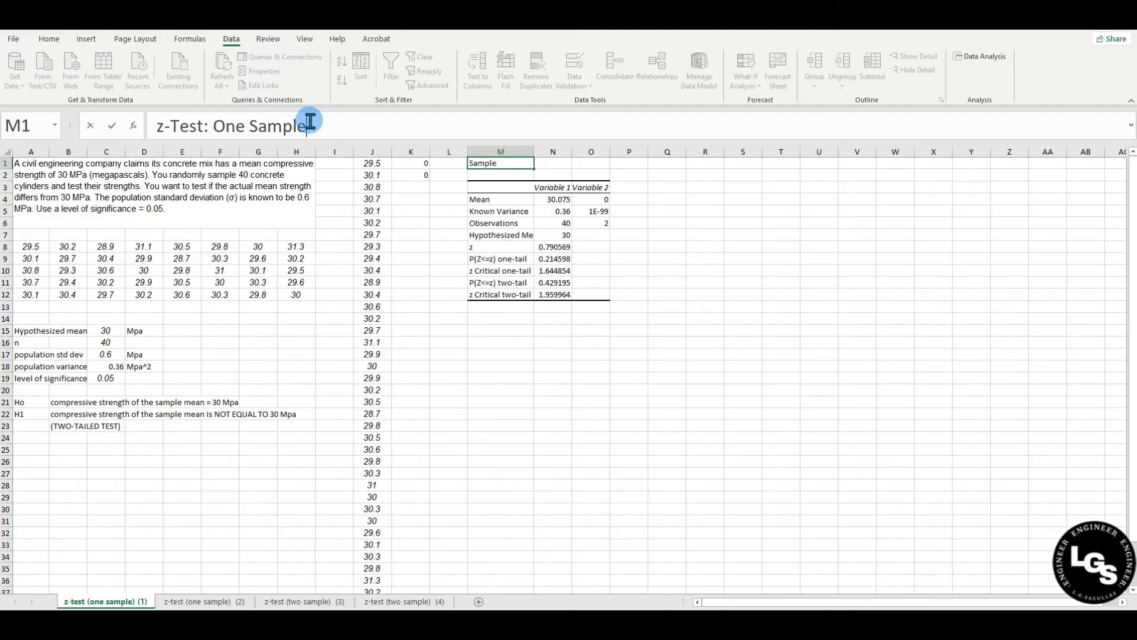
key("Return")
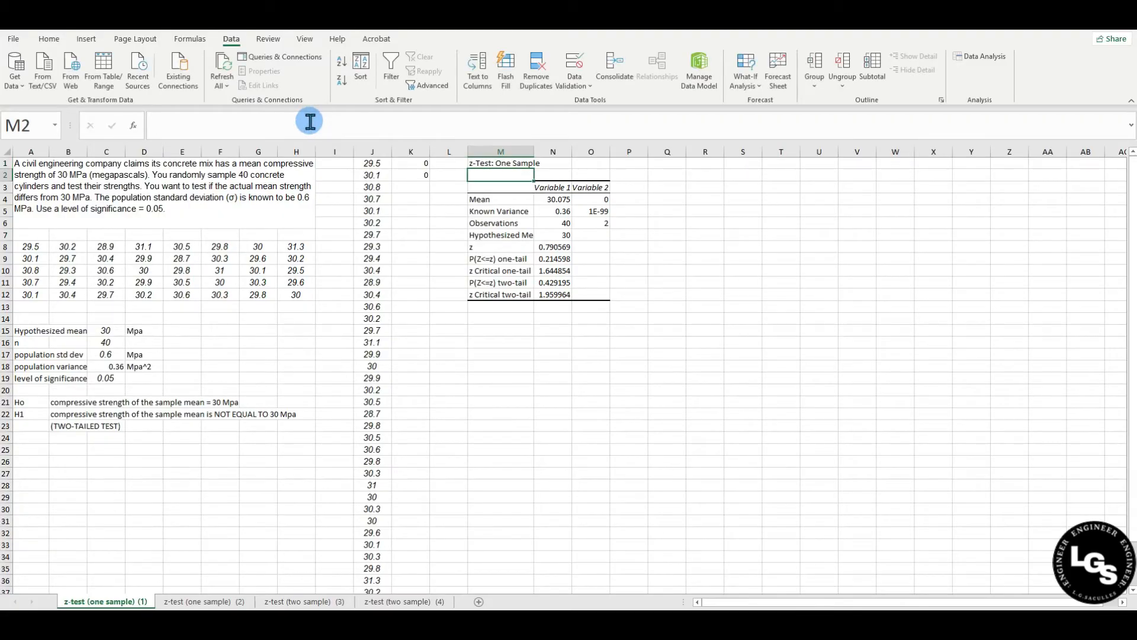
Delete column O, which holds the dummy Variable 2 results.
left_click(598, 151)
right_click(592, 149)
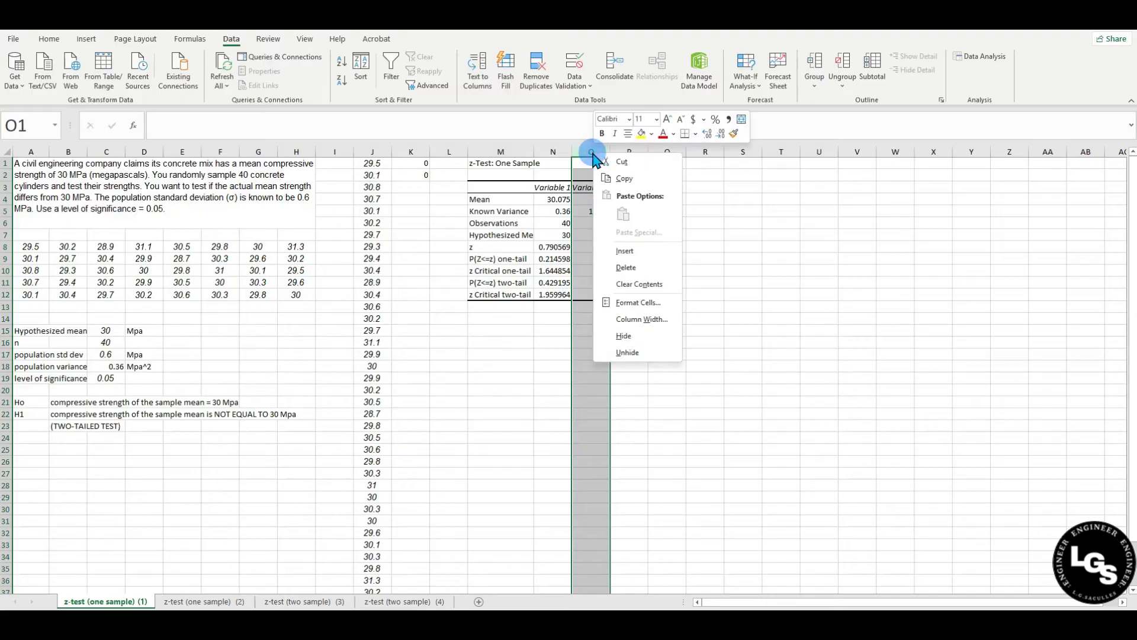
left_click(648, 269)
left_click(632, 237)
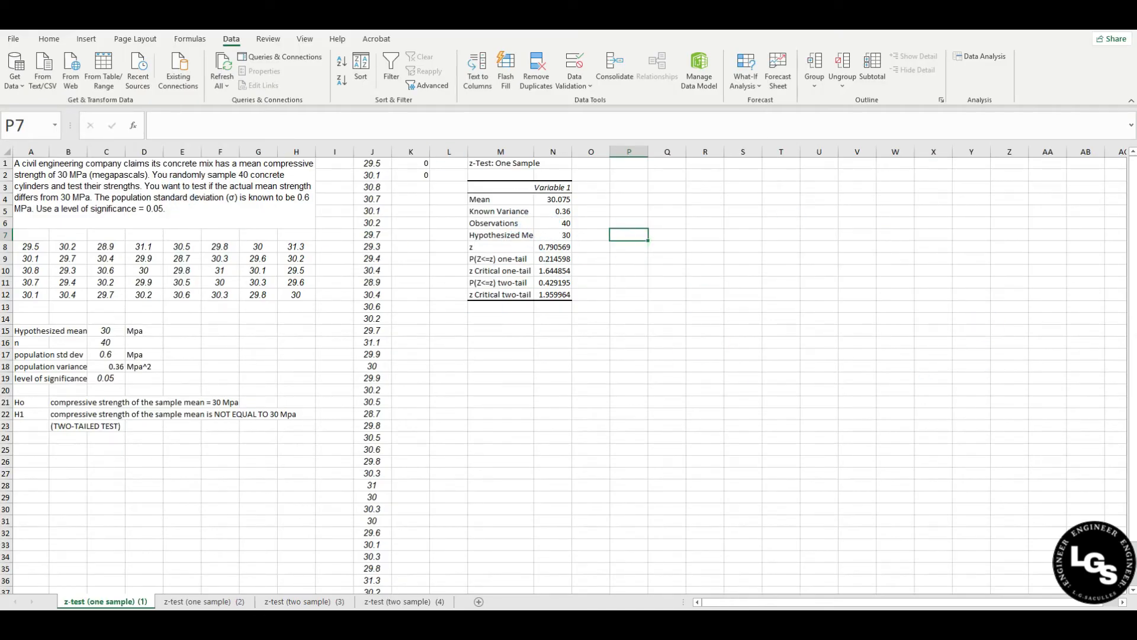
Widen column M further to show more of the Hypothesized Mean Difference label.
left_click(555, 204)
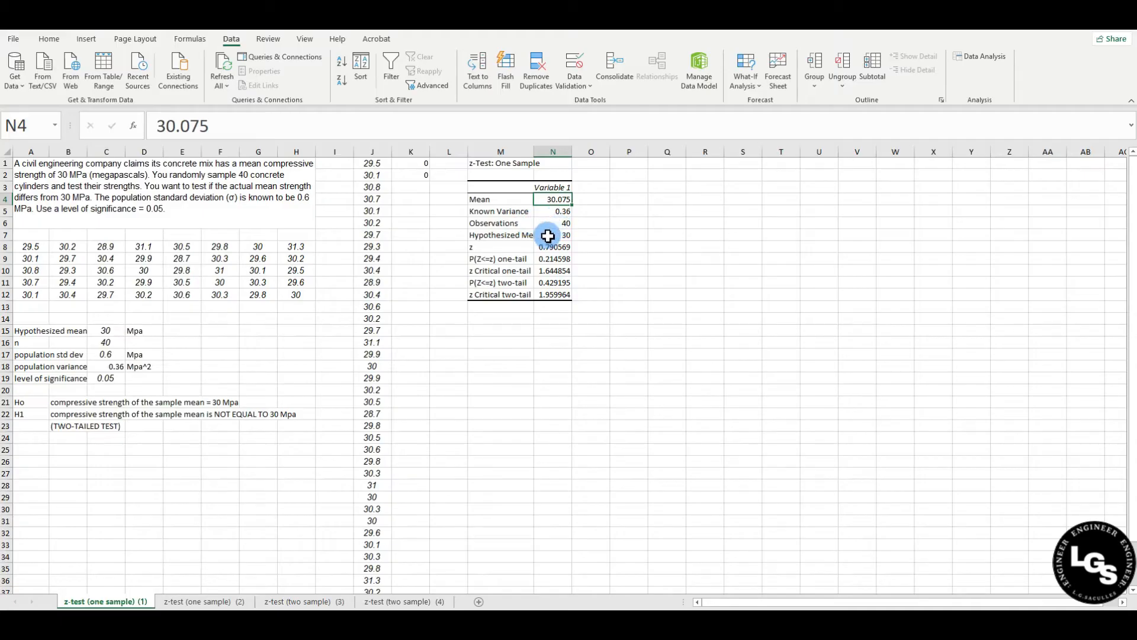
left_click_drag(531, 147, 560, 150)
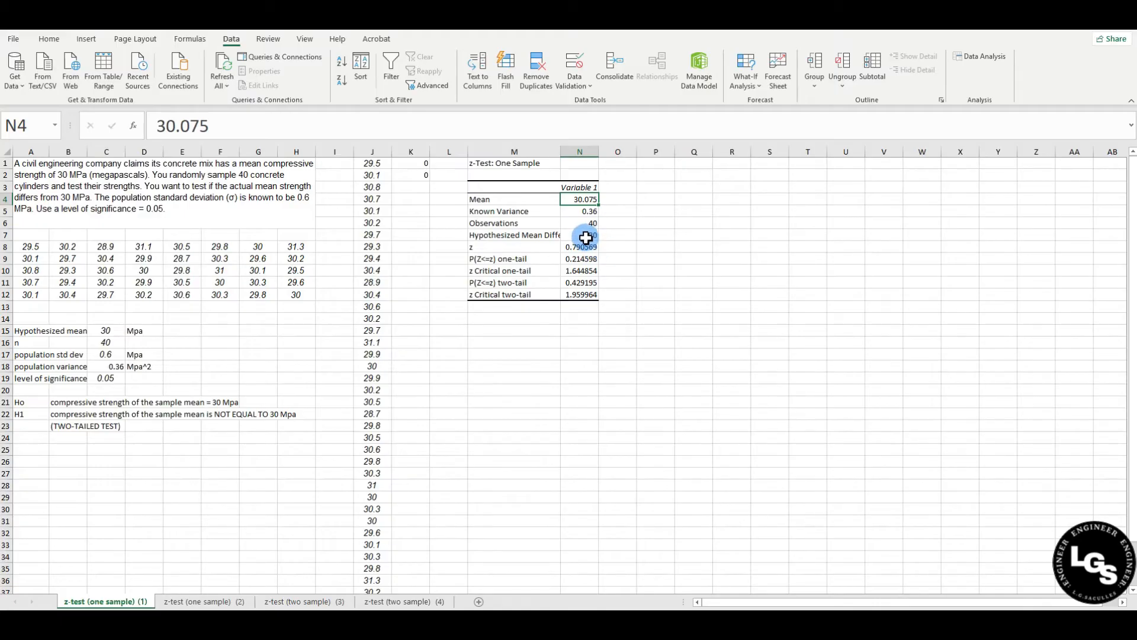
Fill the z row of the results table, cells M8:N8, with yellow.
left_click(510, 247)
left_click_drag(516, 246, 581, 247)
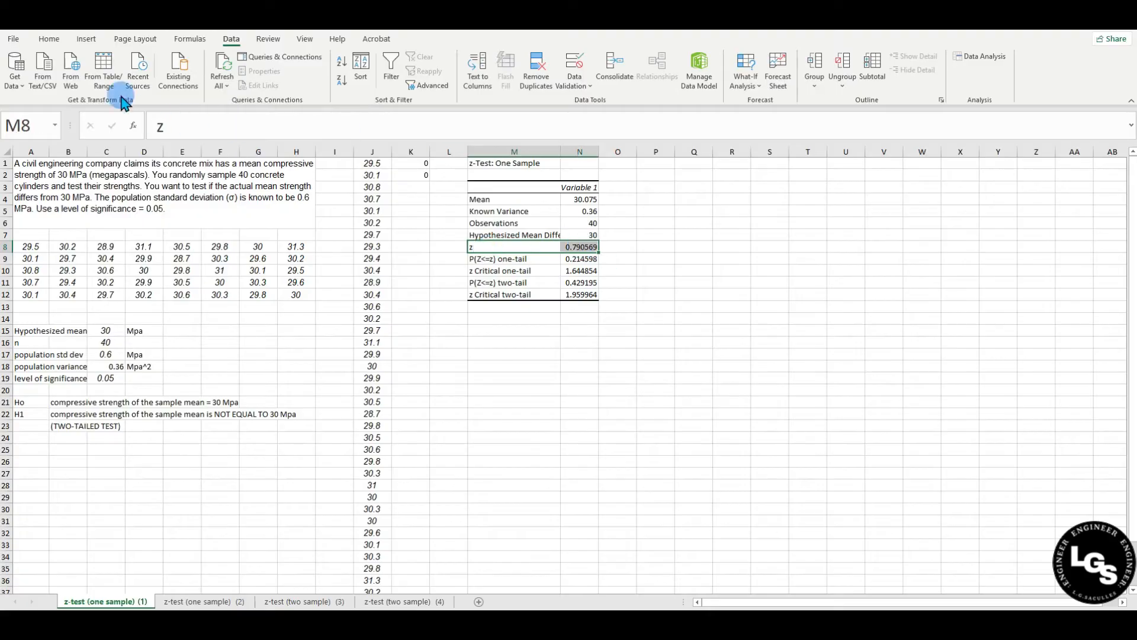
left_click(49, 38)
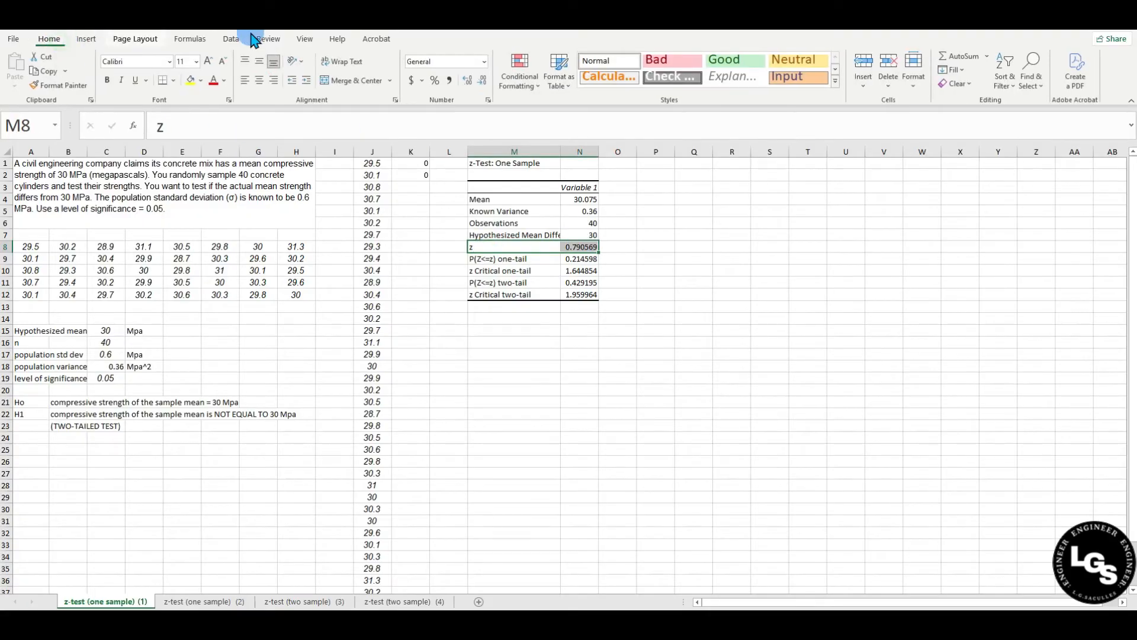
left_click(190, 80)
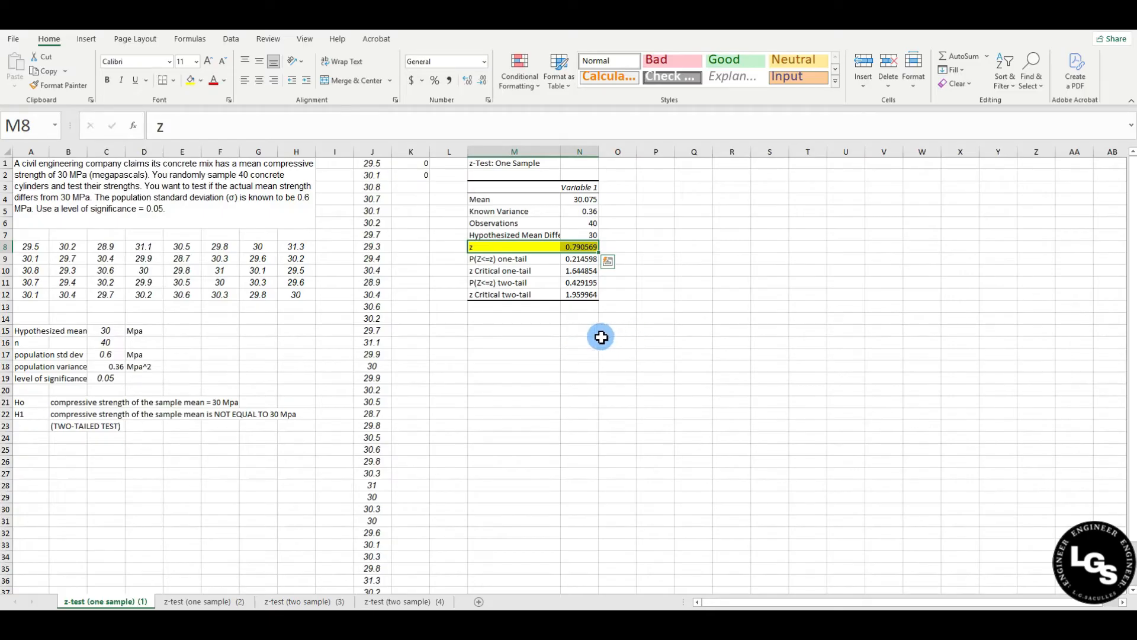
left_click(542, 330)
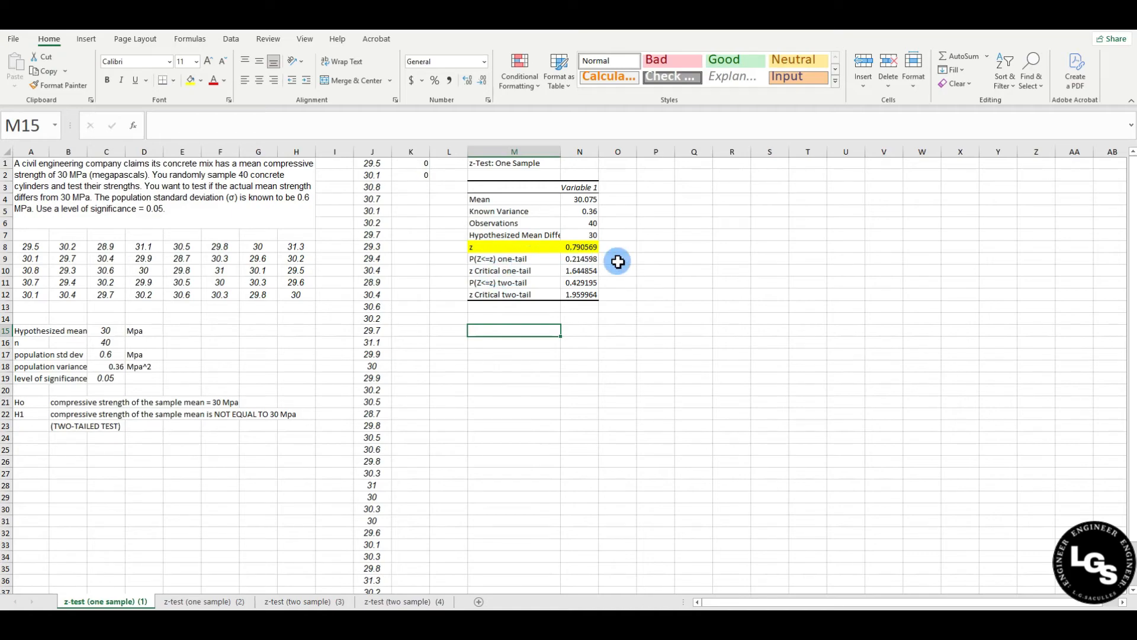
Fill cell B23, which holds the "(TWO-TAILED TEST)" note, with yellow.
left_click(585, 259)
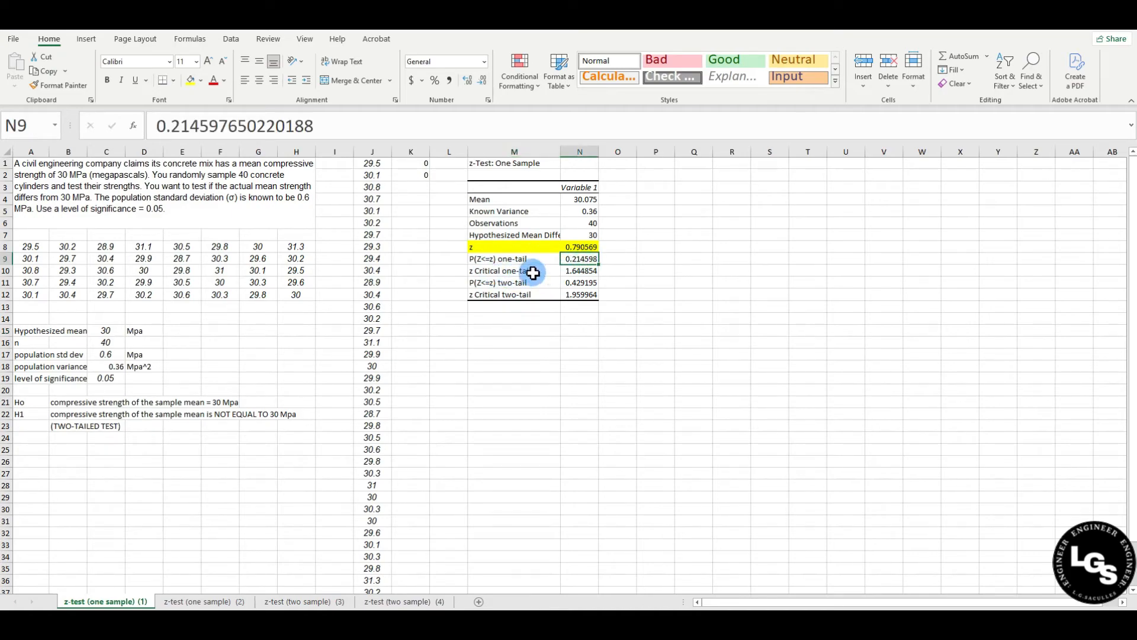
left_click(554, 273)
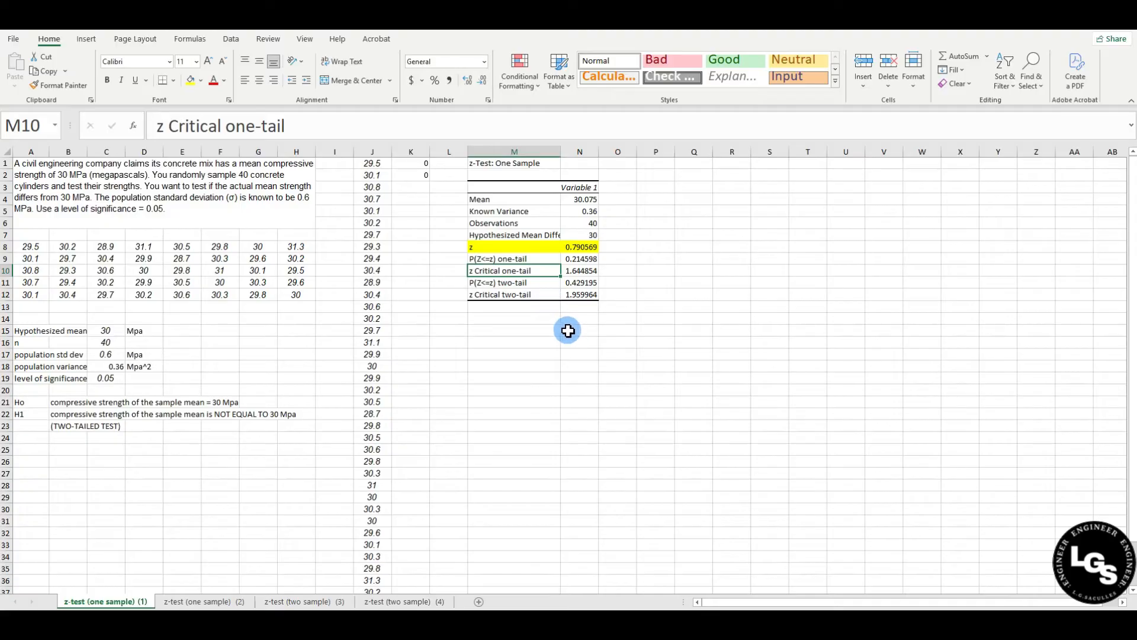
left_click(70, 426)
left_click(191, 82)
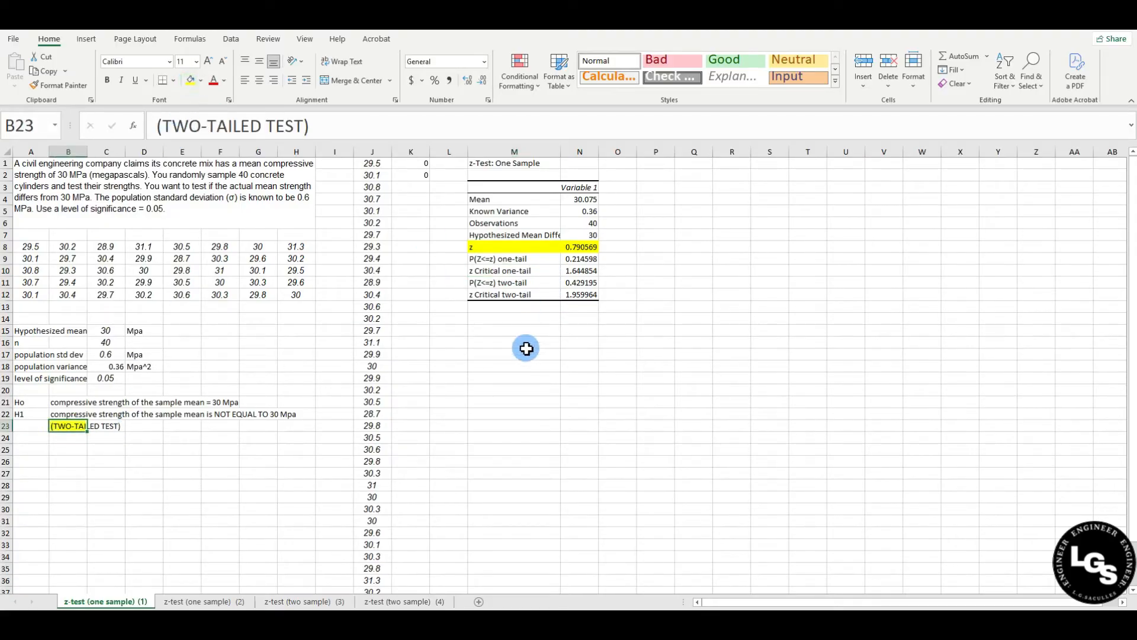
left_click(504, 318)
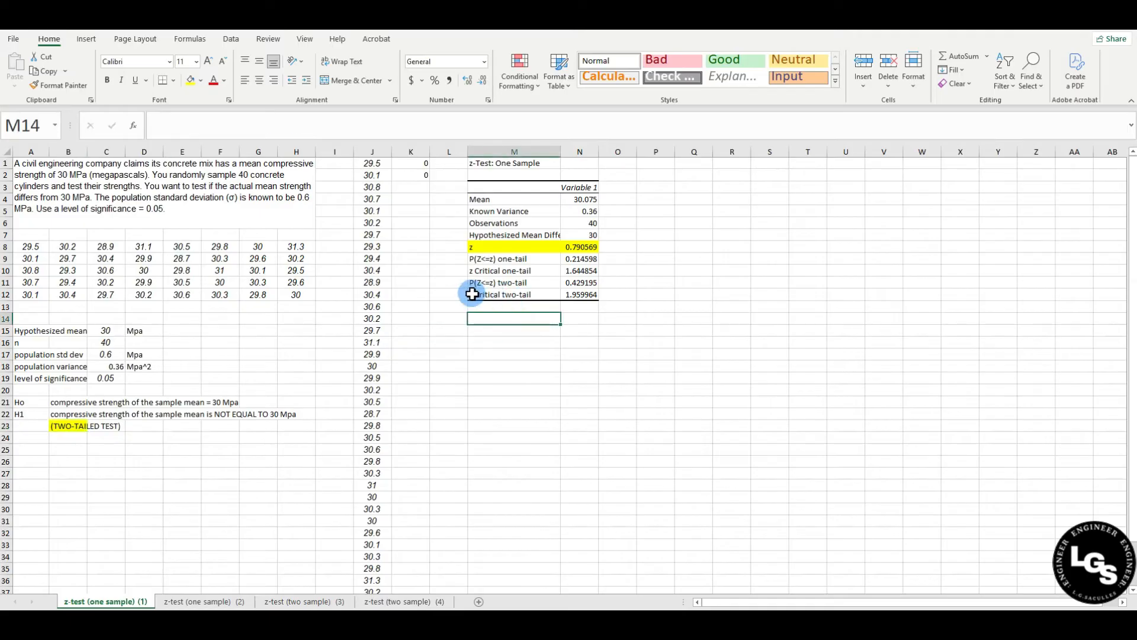
Fill the z Critical two-tail row, cells M12:N12, with light green for comparison with the z row.
left_click_drag(472, 293, 589, 296)
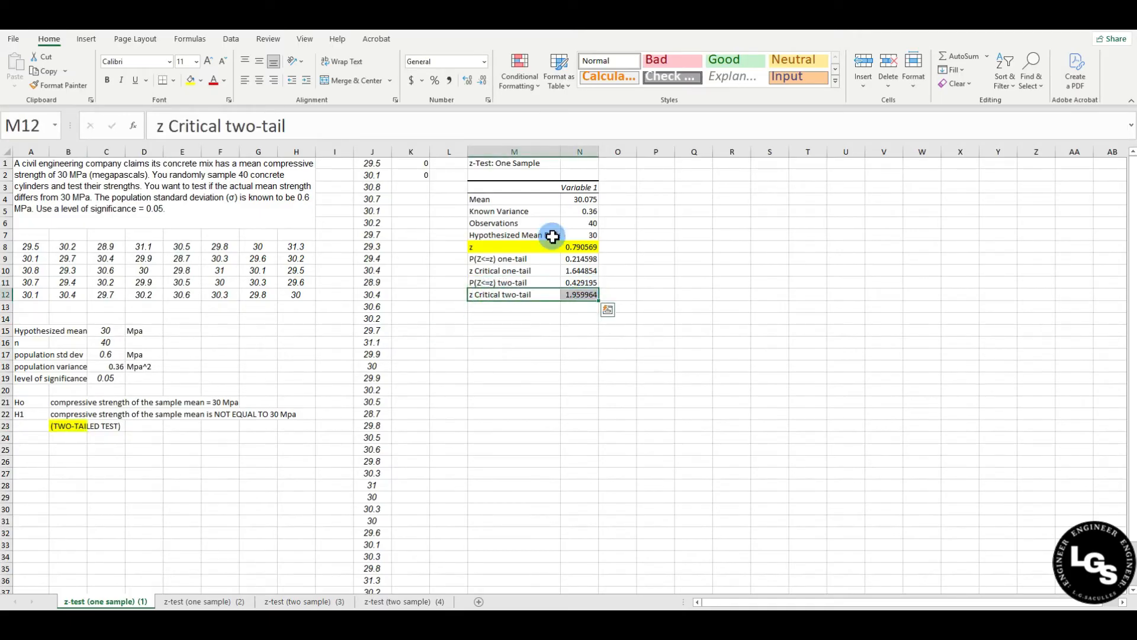
left_click(201, 81)
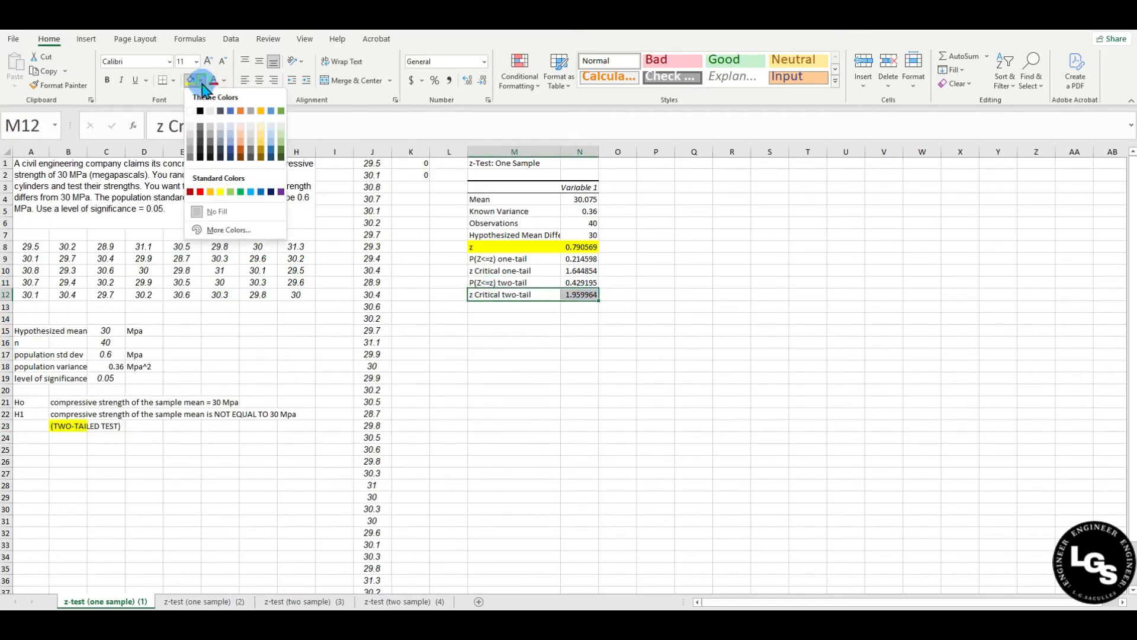
left_click(230, 192)
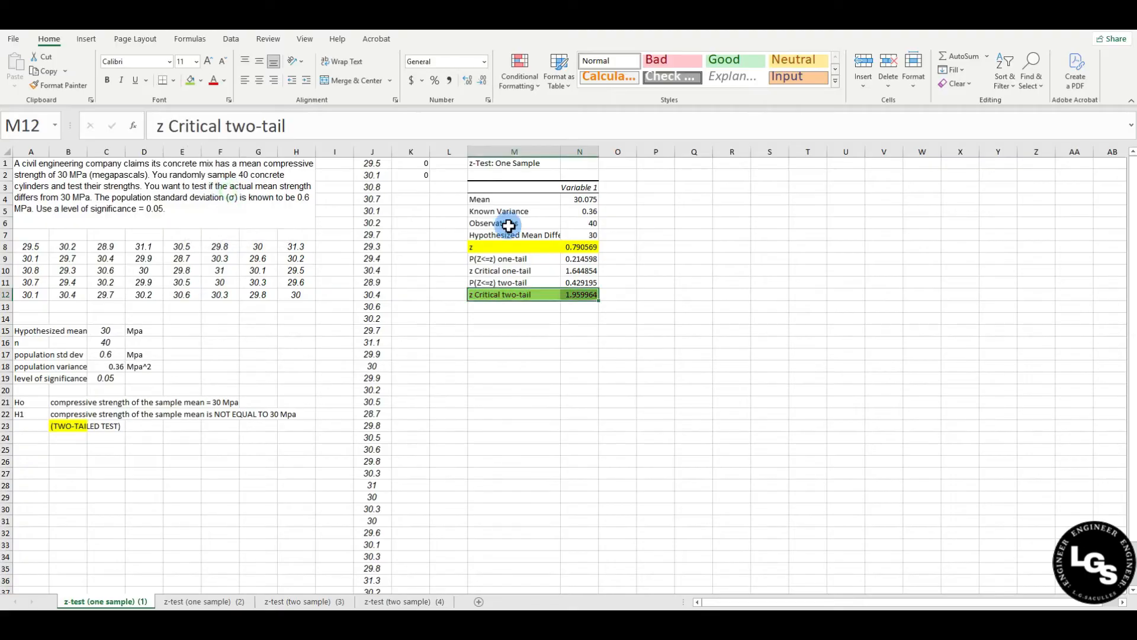
left_click(530, 341)
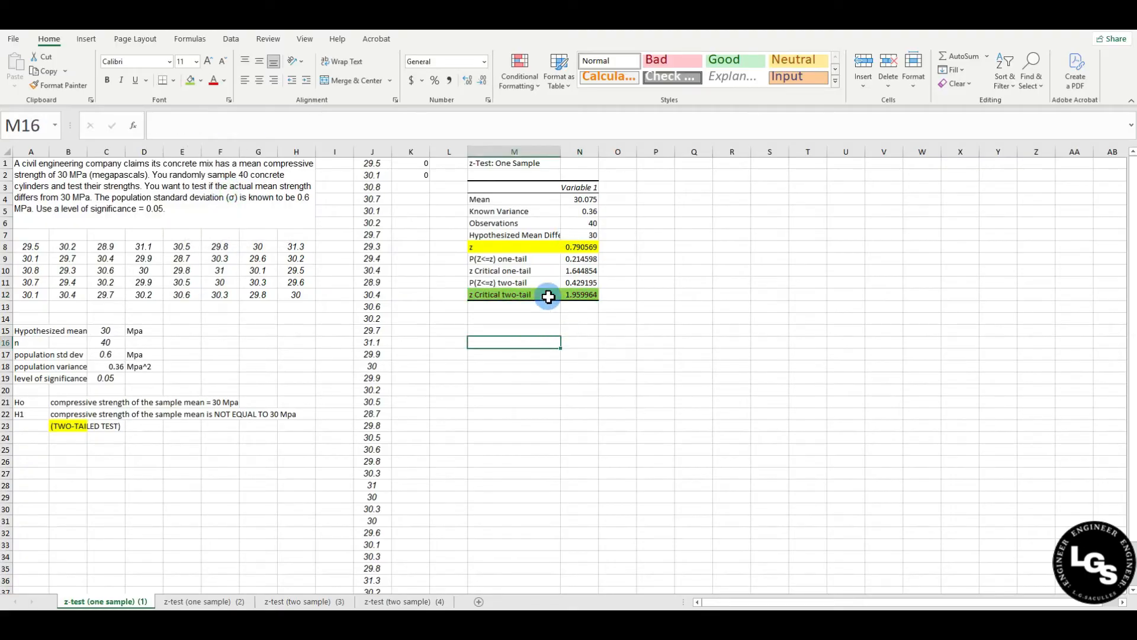
left_click(483, 246)
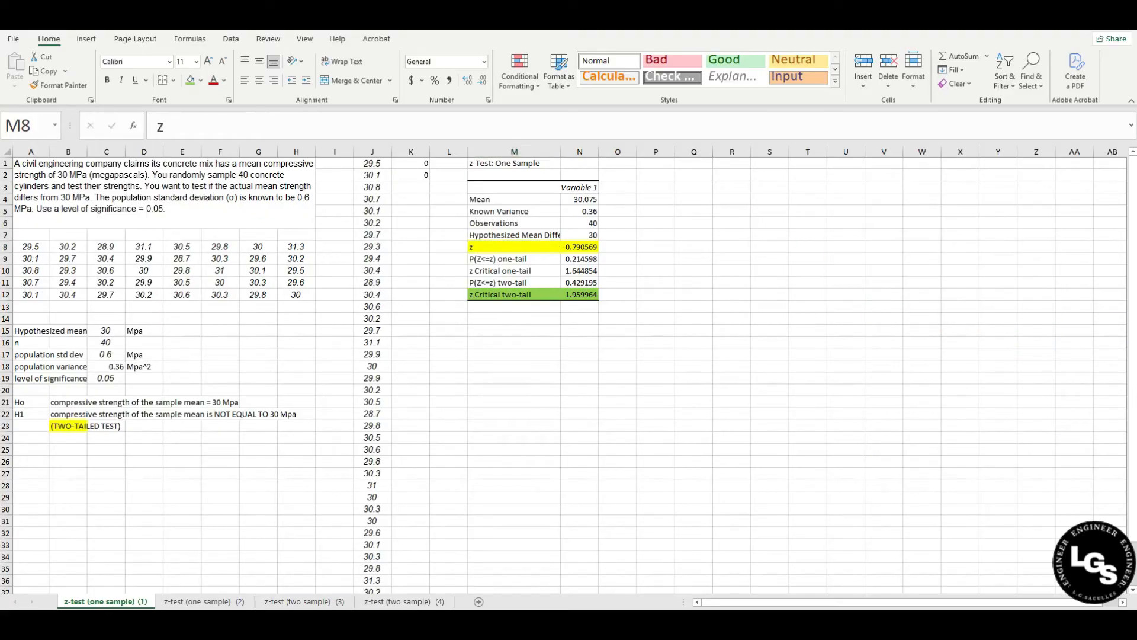
Paste the copied normal curve picture with the critical and test z values and position it just below the results table.
left_click(530, 366)
key("ctrl+v")
mouse_move(614, 413)
left_mouse_down()
mouse_move(546, 356)
mouse_move(659, 386)
mouse_move(617, 401)
left_mouse_up()
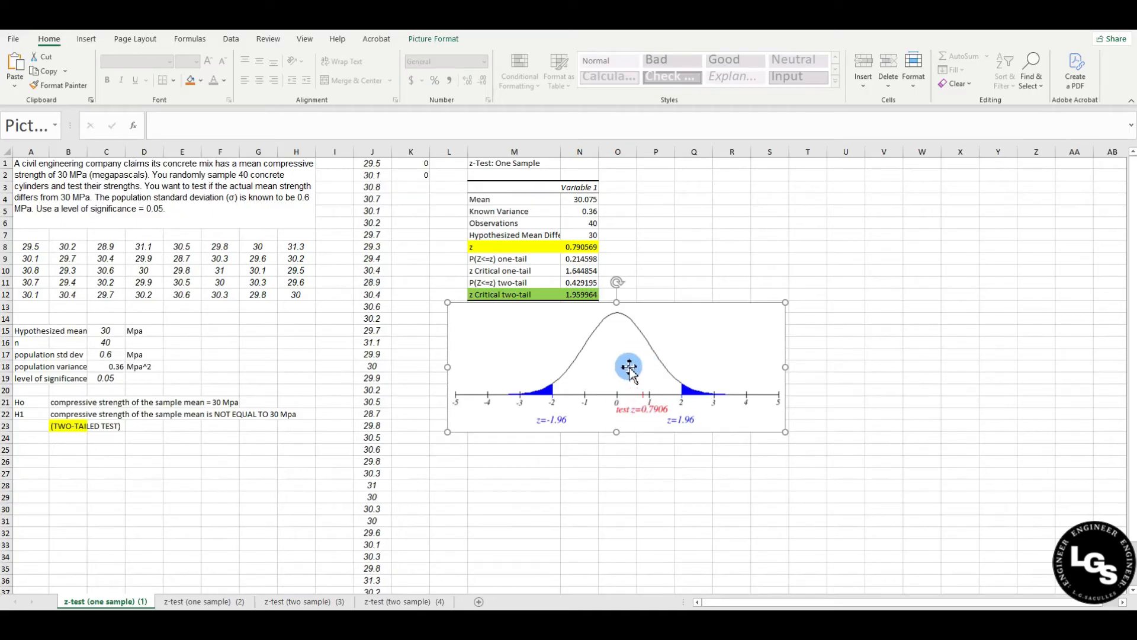
left_click_drag(633, 355, 629, 364)
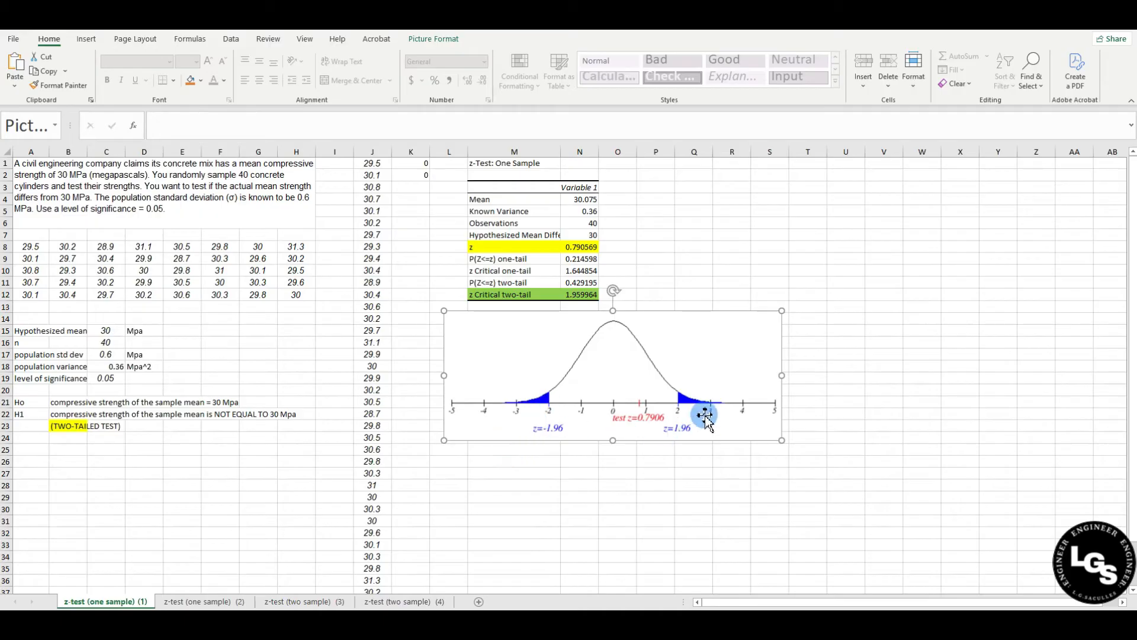
Below the curve picture, enter the label "Decision" in M26 and "Do not reject Ho" in N26.
left_click(492, 458)
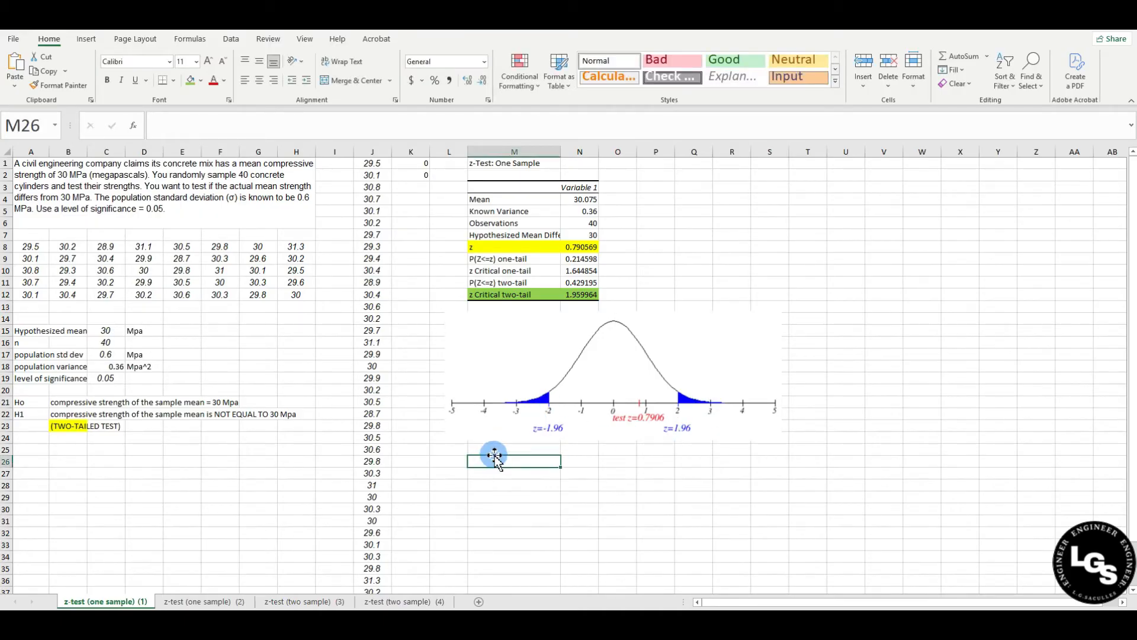
type("Decision")
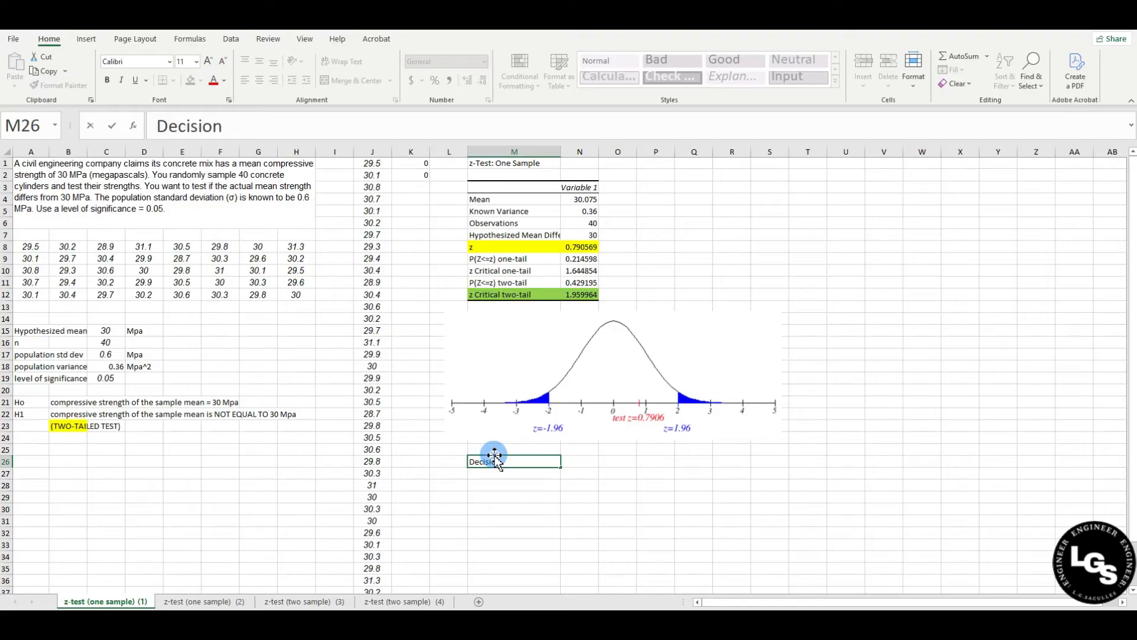
key("Tab")
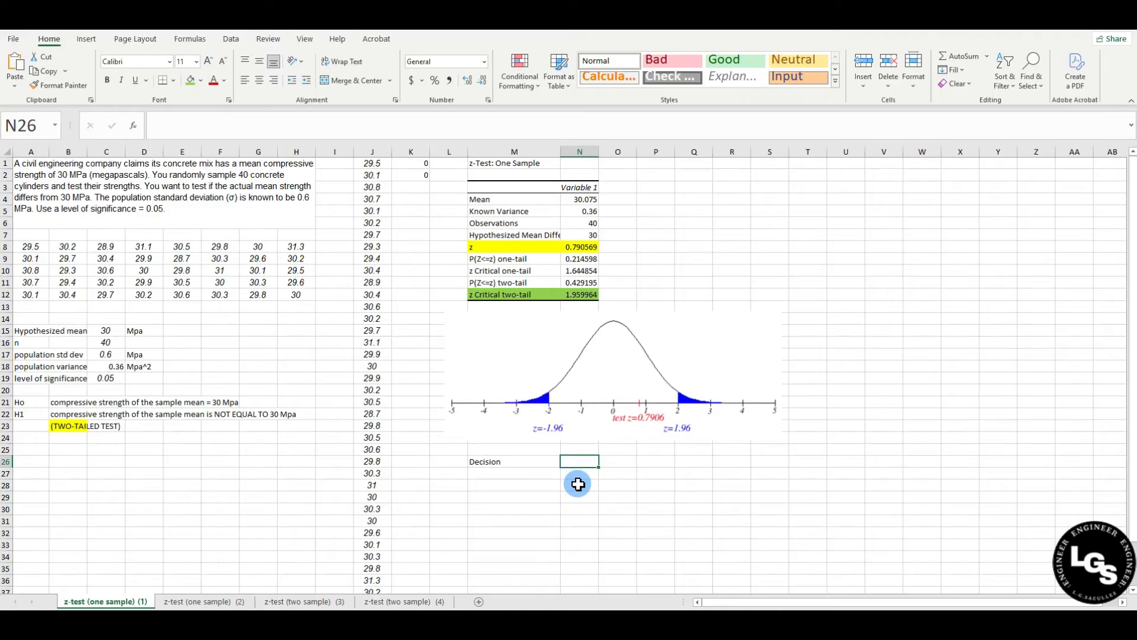
type("Do not reject Ho")
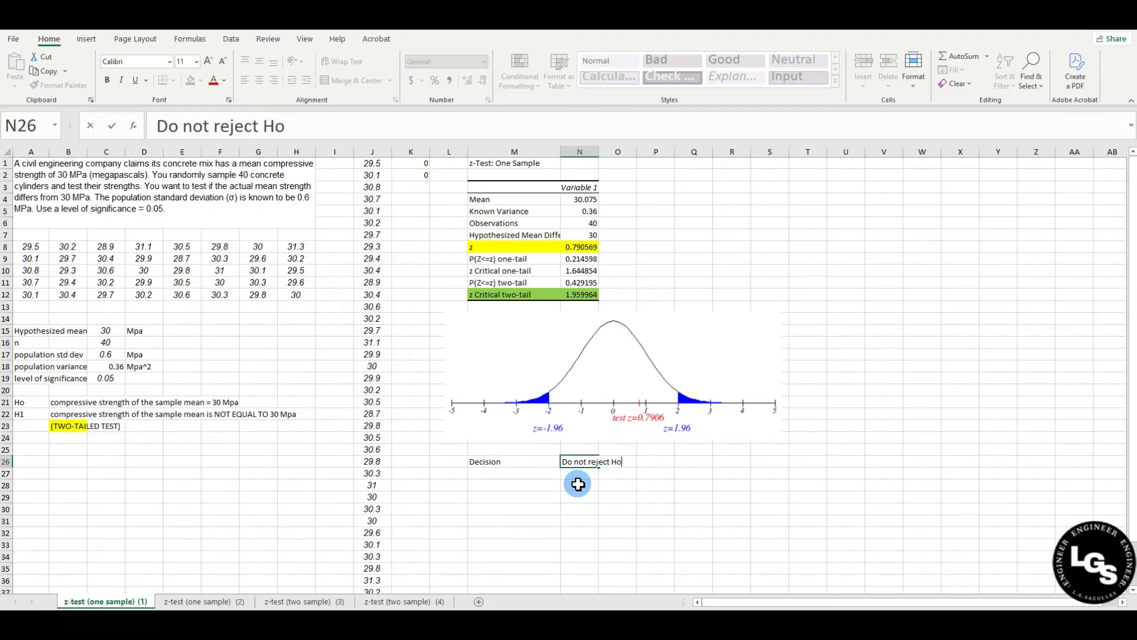
key("Return")
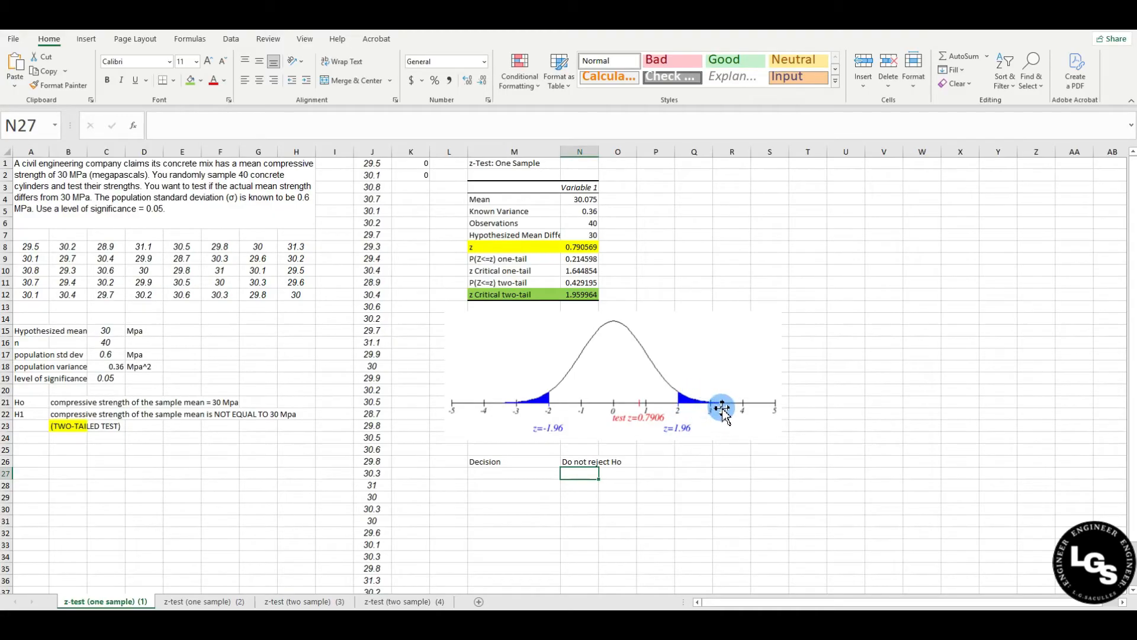
Label M27 "Conclusion" and enter in N27 "There is no significant difference between the sample mean and the claimed population mean of 30 Mpa.".
left_click(492, 475)
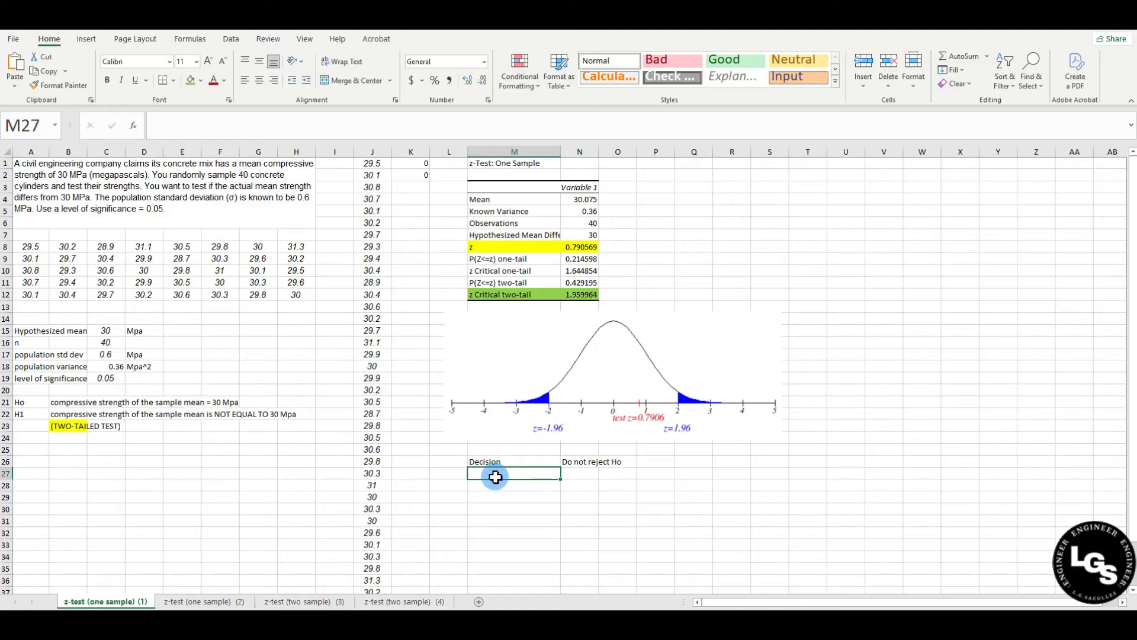
type("Conclusion")
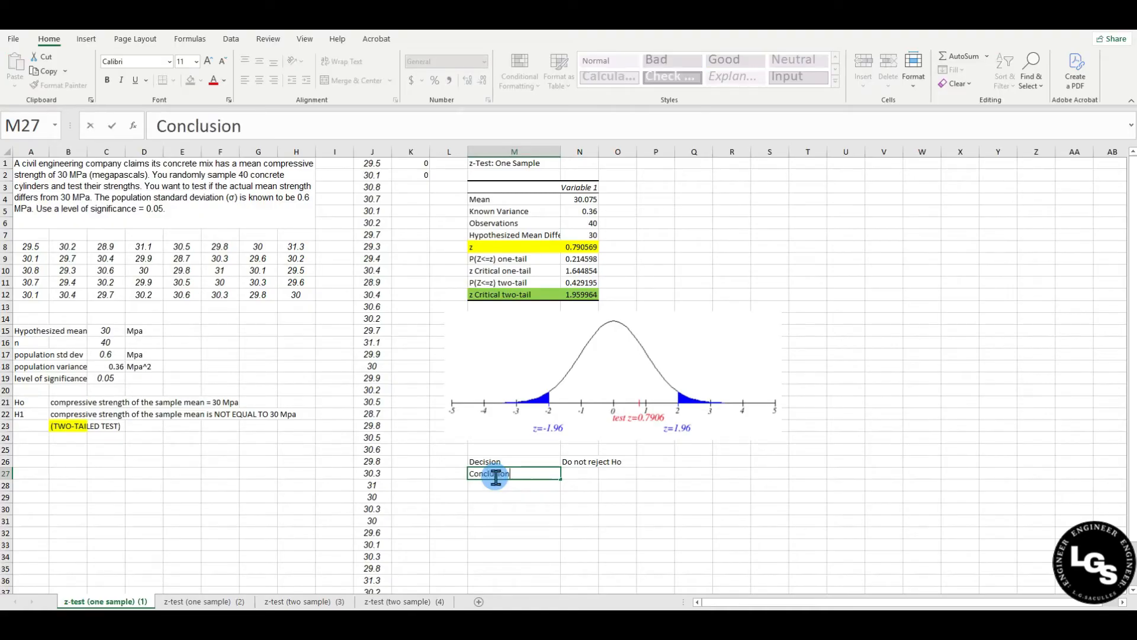
left_click(588, 473)
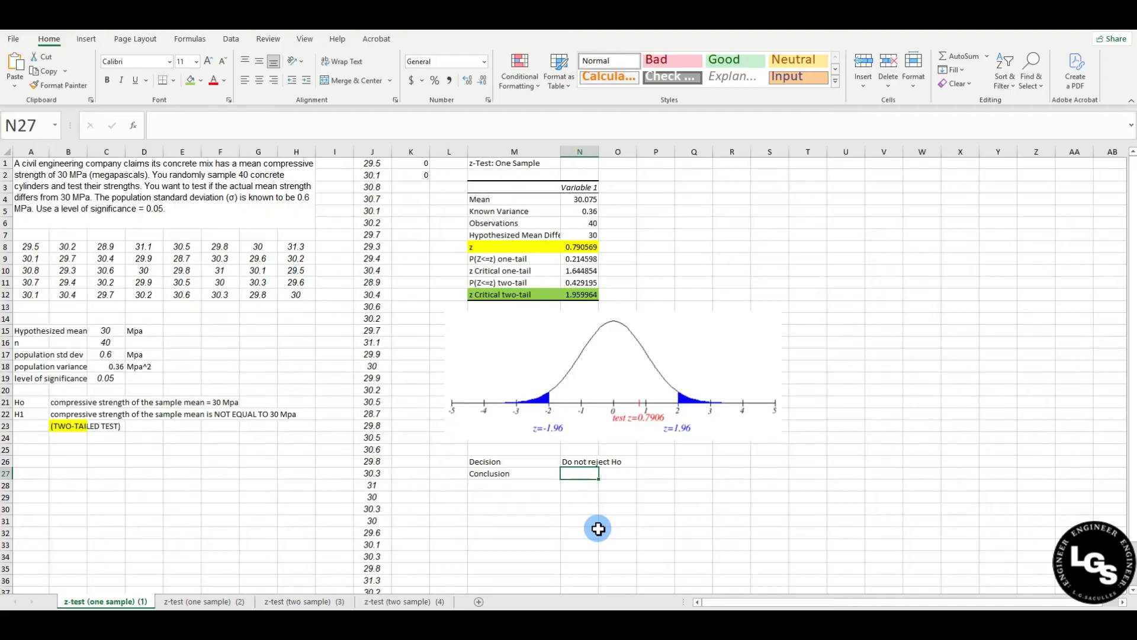
type("Th")
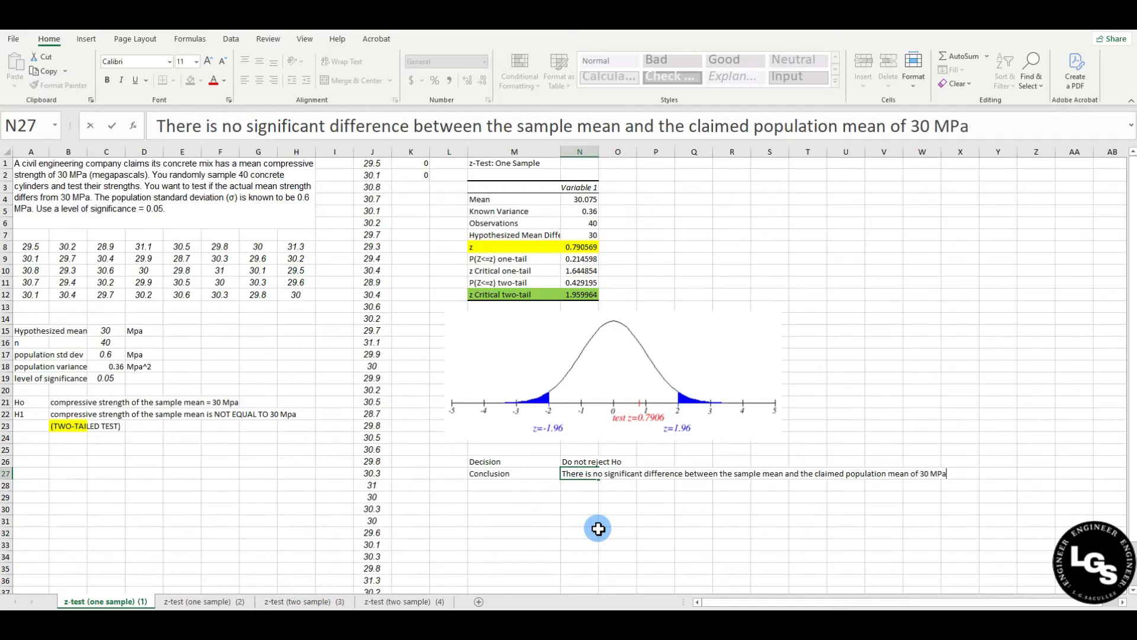
key("Return")
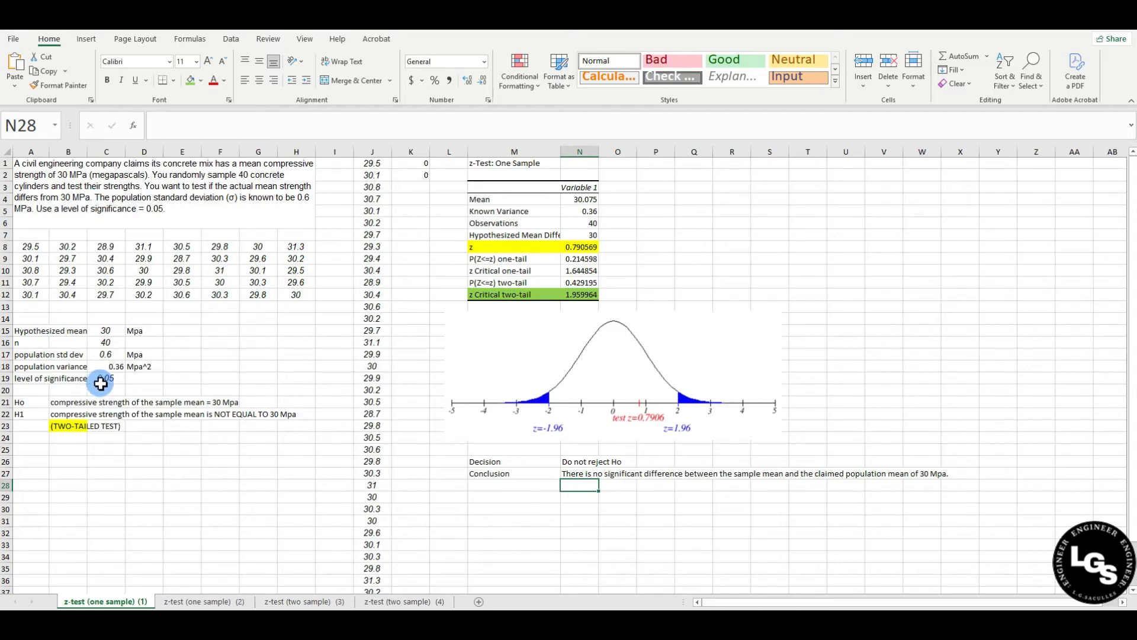
Fill the level of significance cells A19:C19 with yellow for comparison with the two-tail p-value in row 11.
left_click_drag(20, 381, 107, 380)
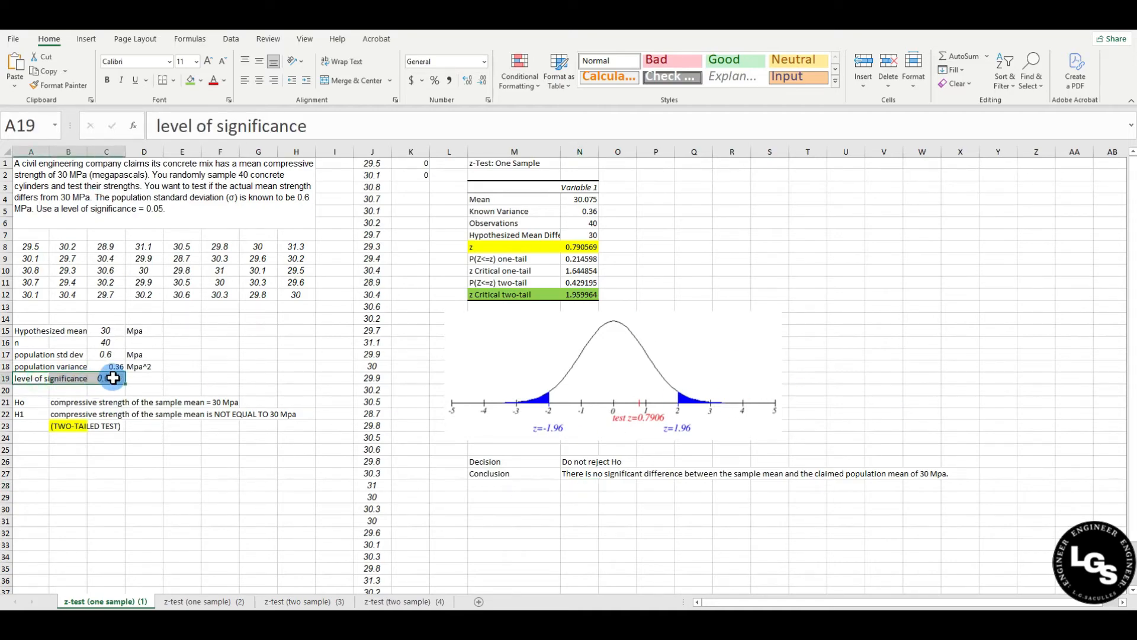
left_click(201, 80)
left_click(223, 197)
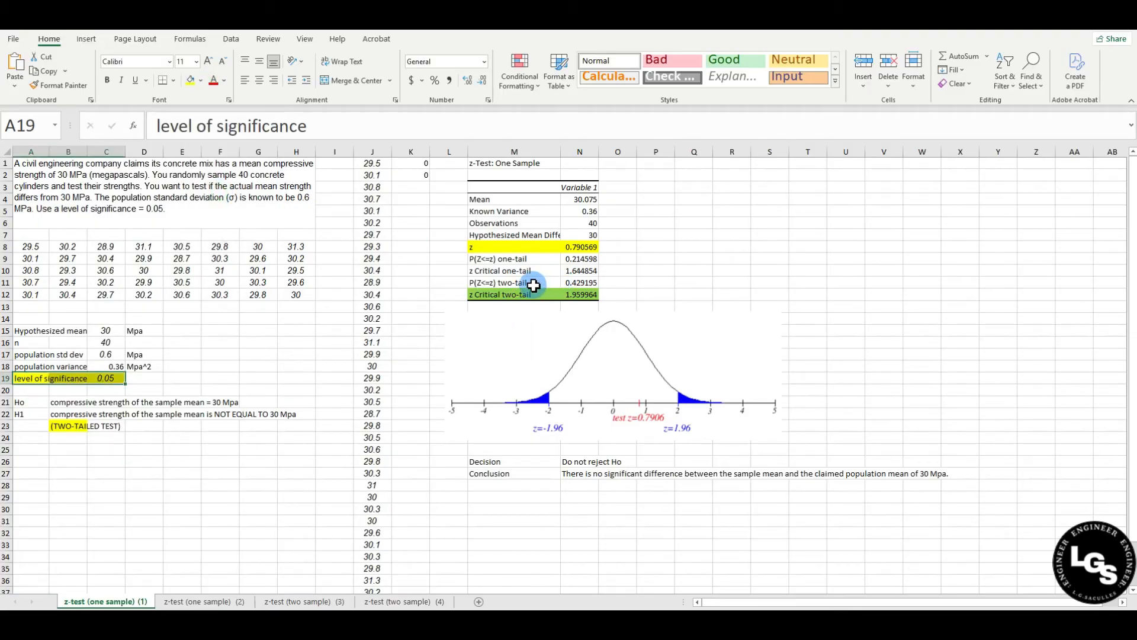
left_click(491, 284)
left_click(539, 283)
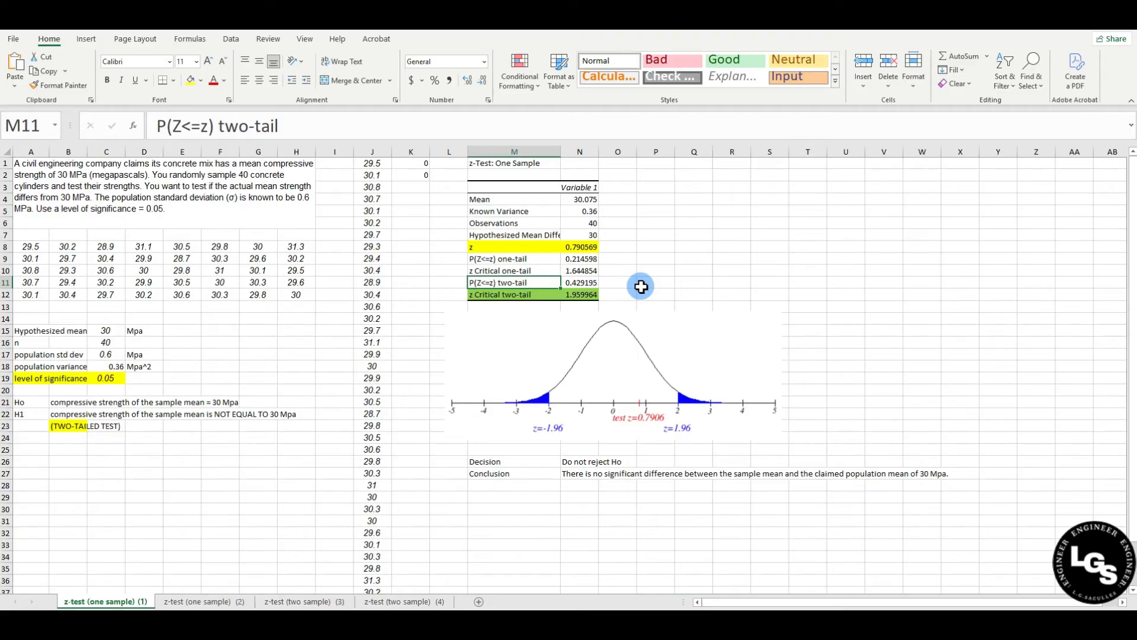
left_click(536, 461)
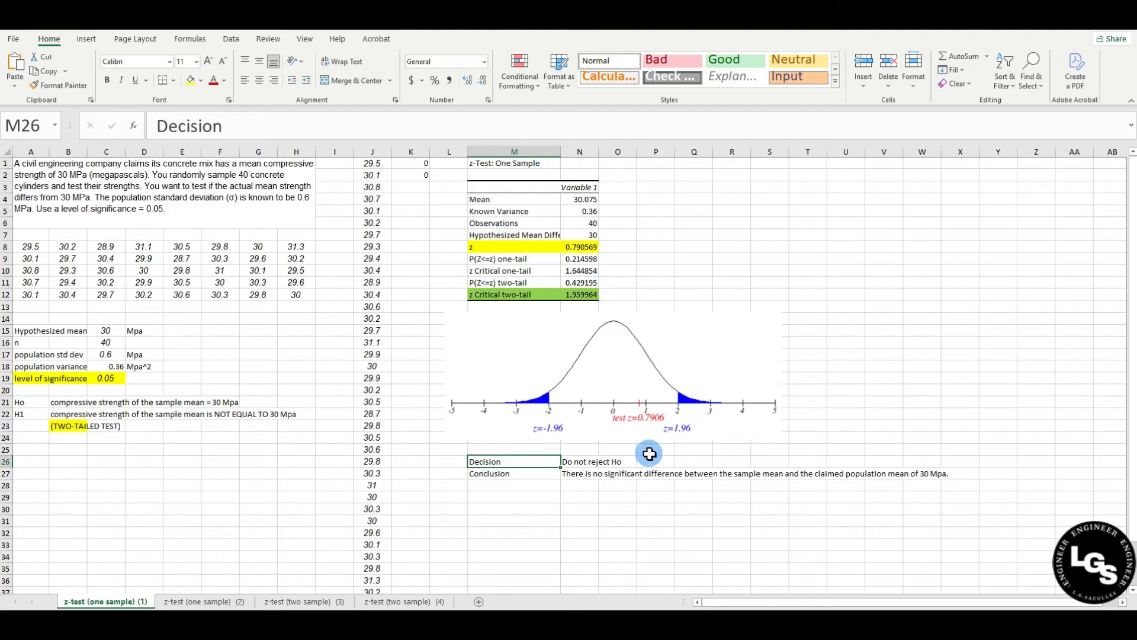
On the "z-test (one sample) (2)" sheet, enter the label "Hypothesized mean" in A8 and "30 Mpa" in C8.
key("ctrl+Page_Down")
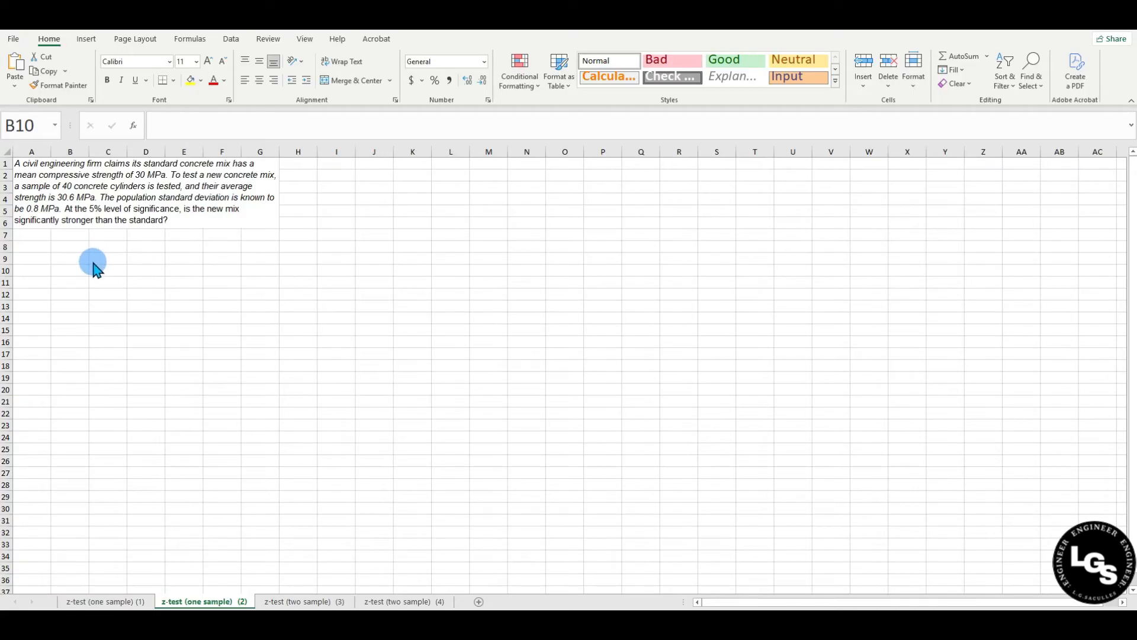
left_click(33, 247)
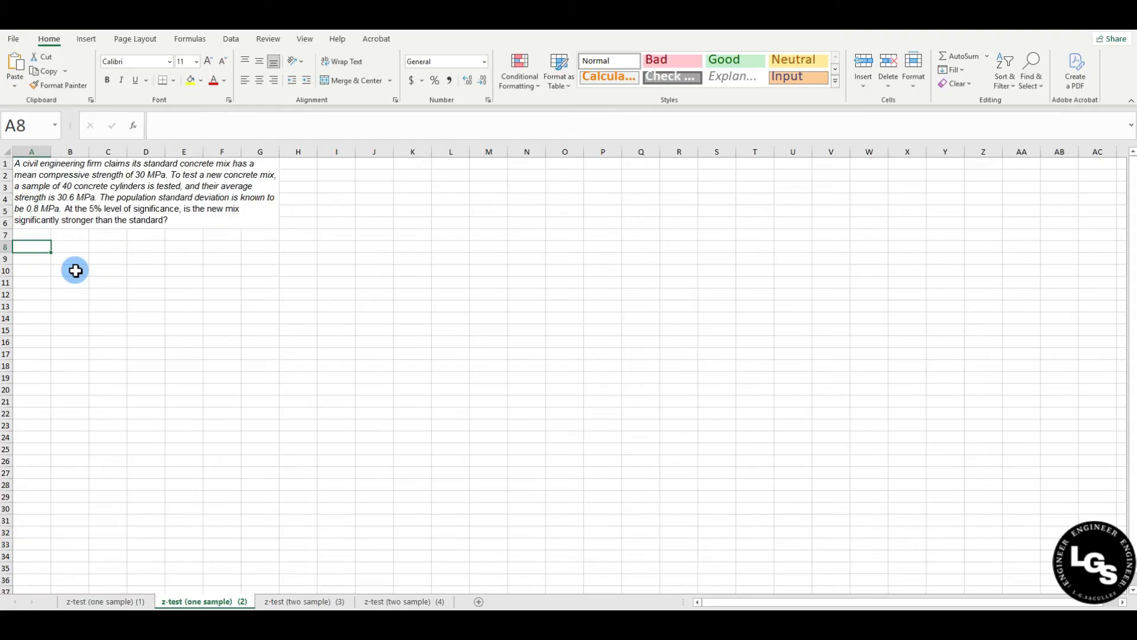
type("Hypothes")
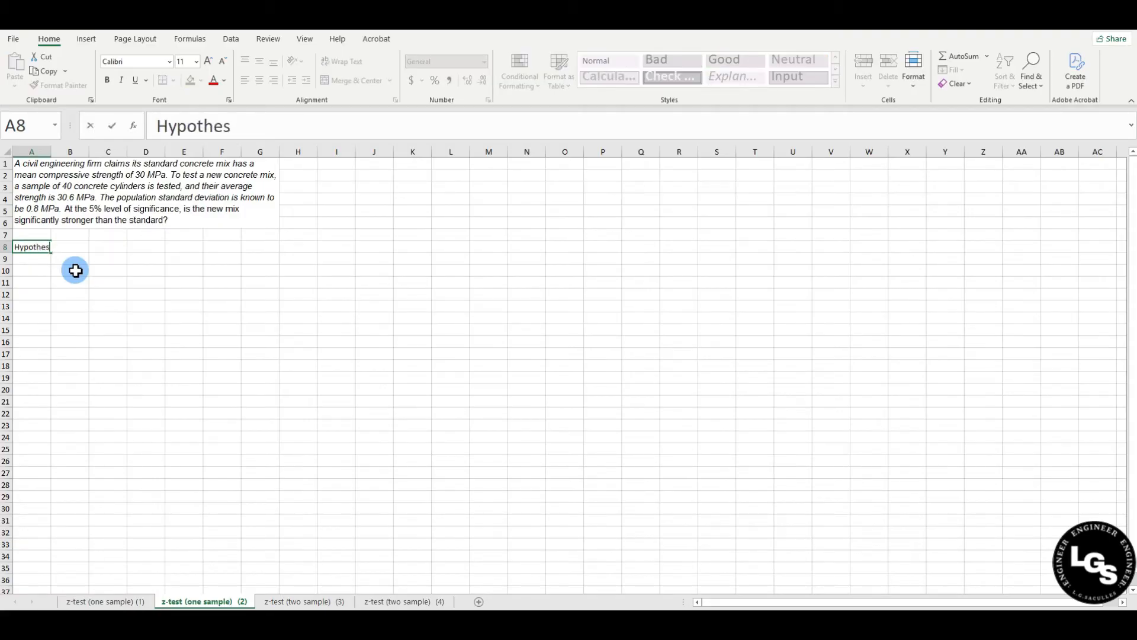
type("ized mean")
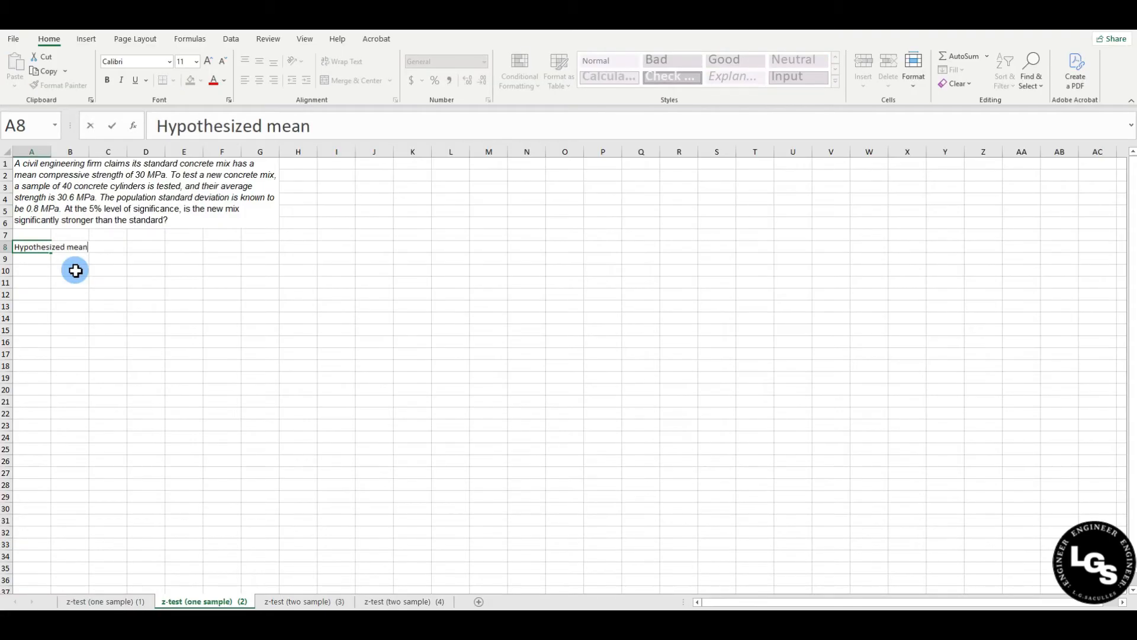
key("Tab")
key("Tab")
type("30")
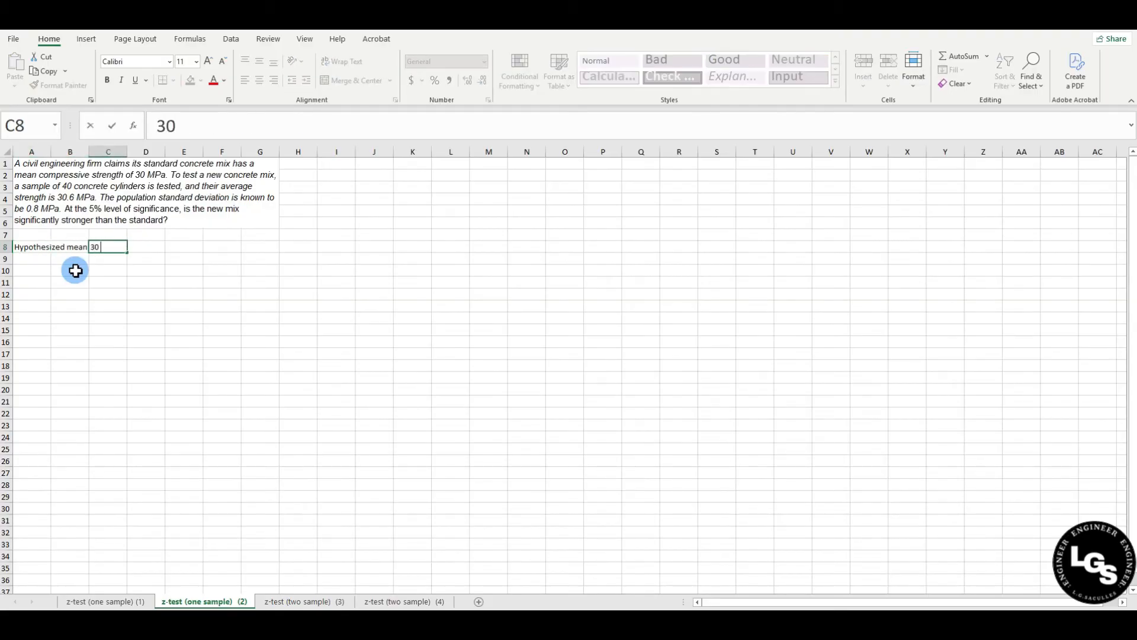
type(" Mpa")
key("Return")
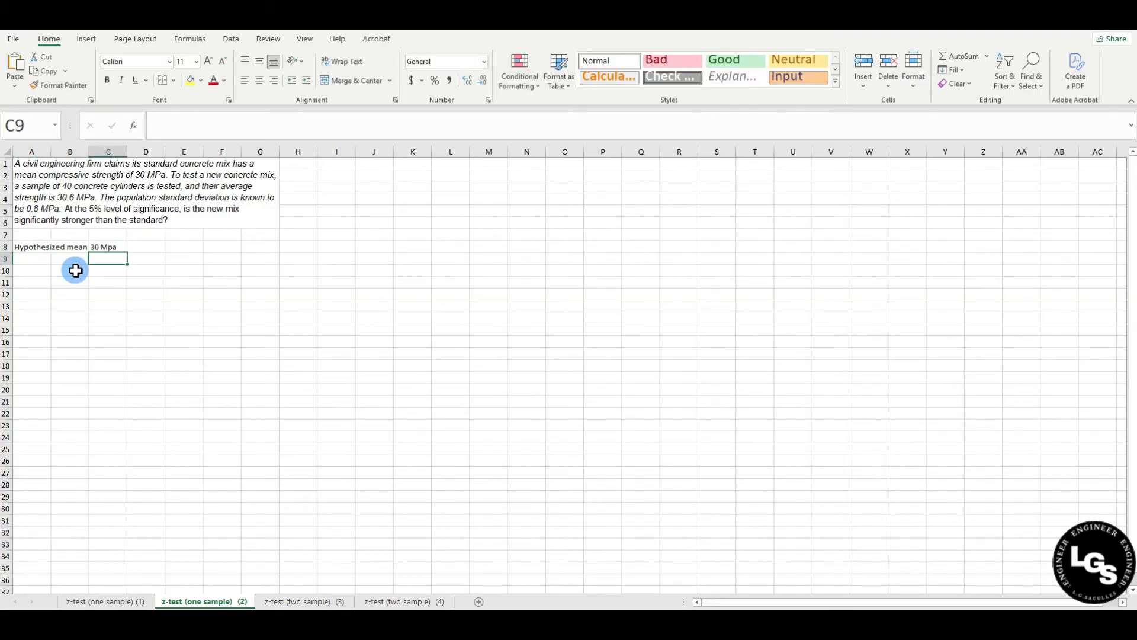
Enter the sample size label "n" in A9 and the value 40 in C9.
left_click(35, 259)
type("n")
key("Tab")
key("Tab")
type("40")
key("Return")
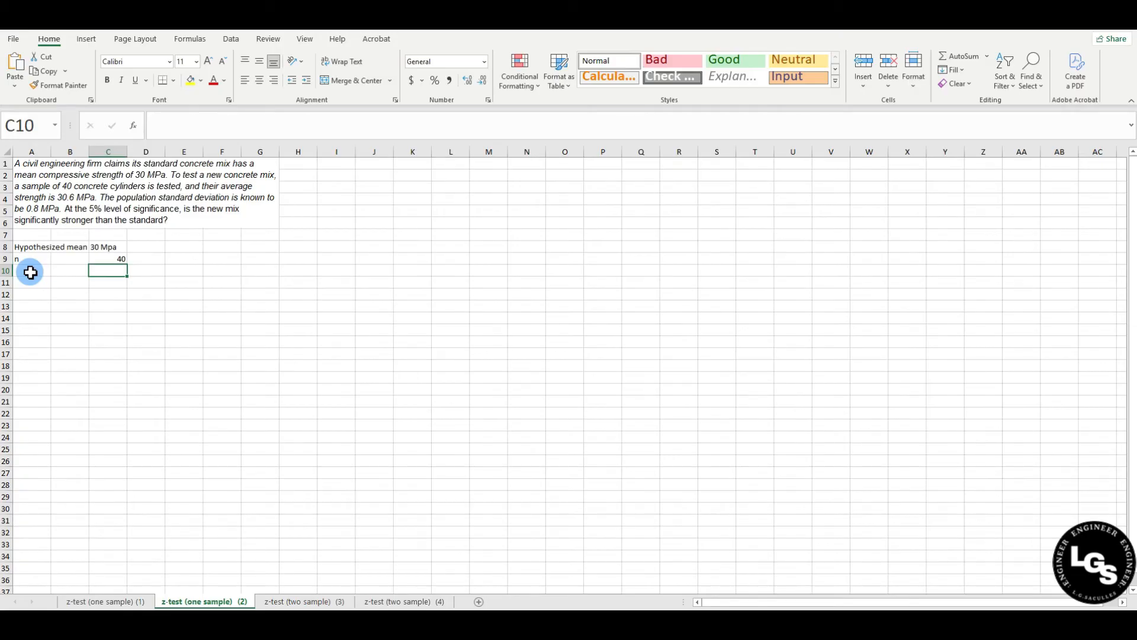
Label A10 "sample mean" and enter 30.6 in C10 with the unit "Mpa" in D10.
left_click(31, 272)
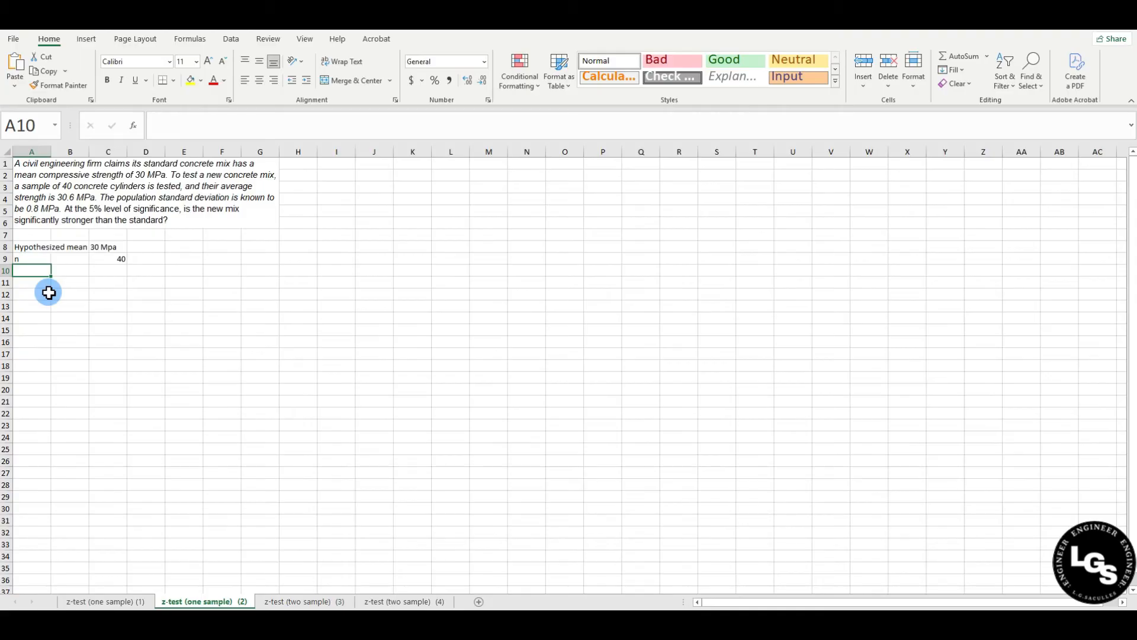
type("sample mean")
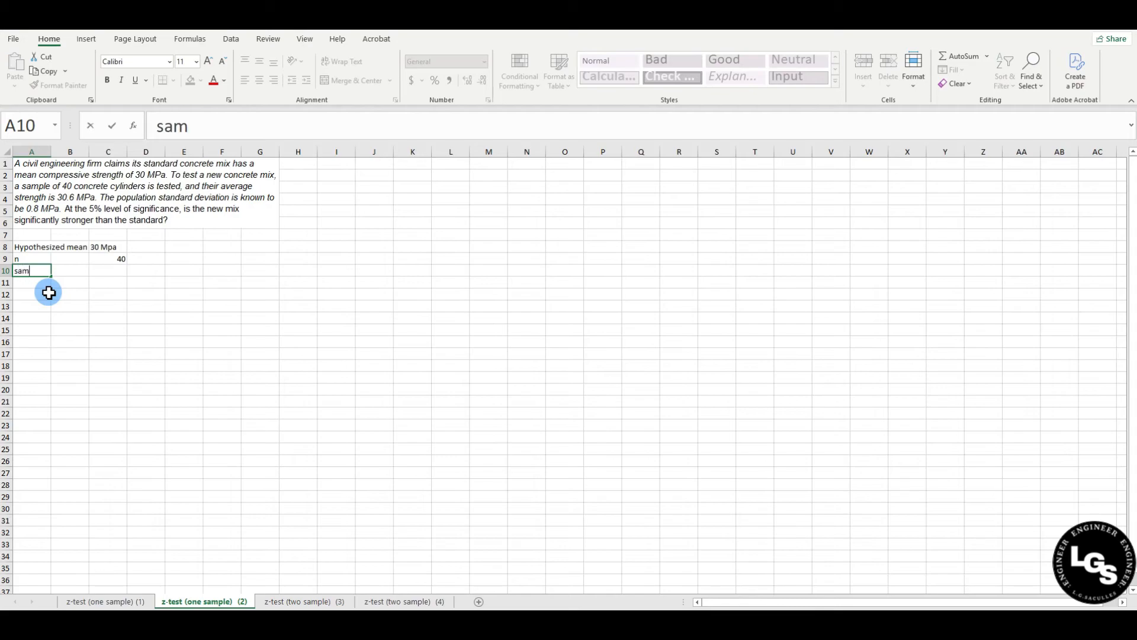
key("Tab")
key("Tab")
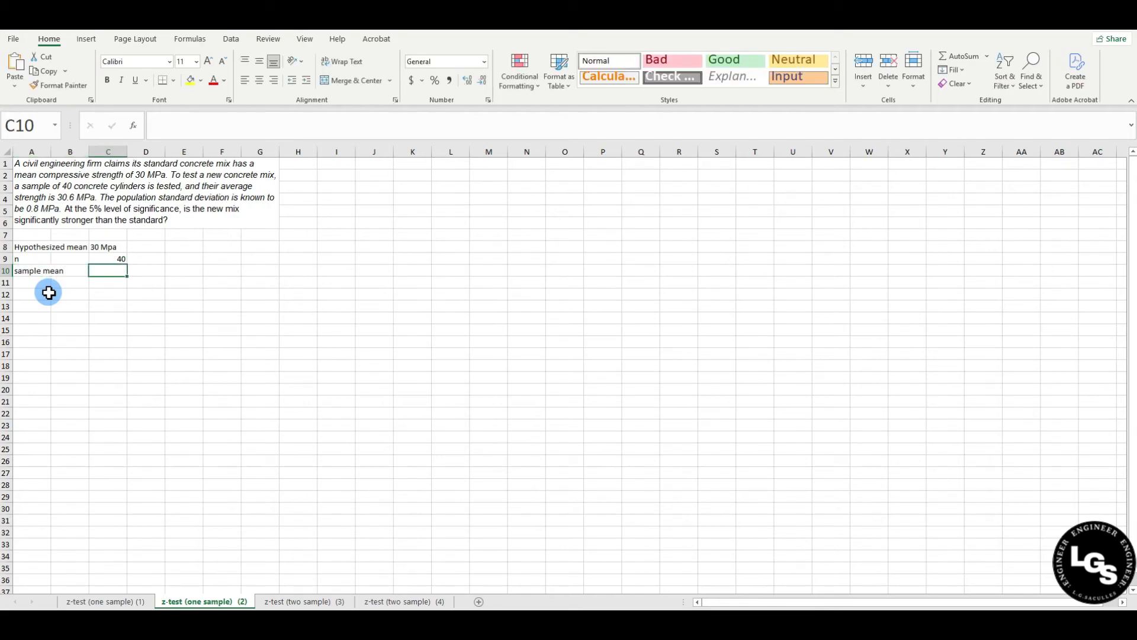
type("30.6")
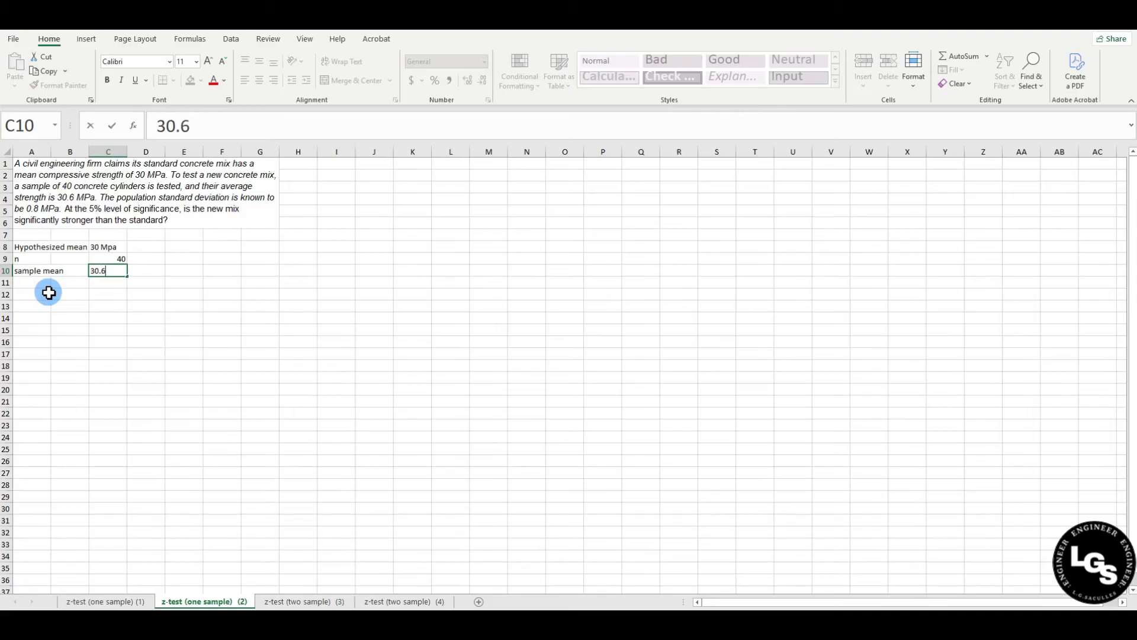
left_click(143, 273)
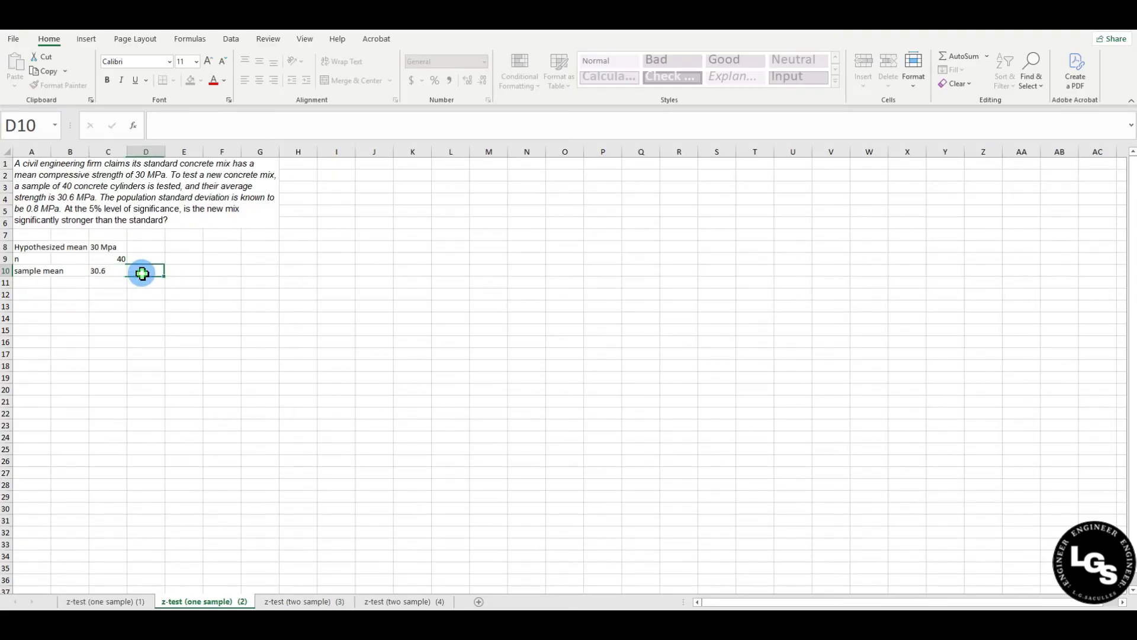
type("Mpa")
key("Return")
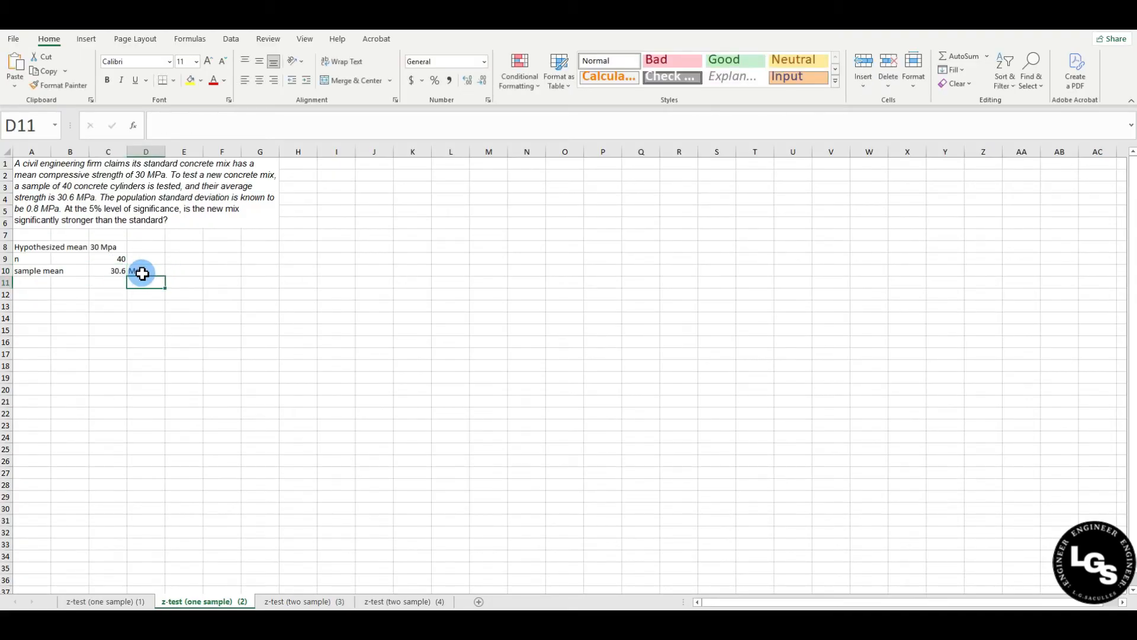
Label A11 "population std dev" and enter 0.8 in C11 with the unit "MPa" in D11.
left_click(37, 282)
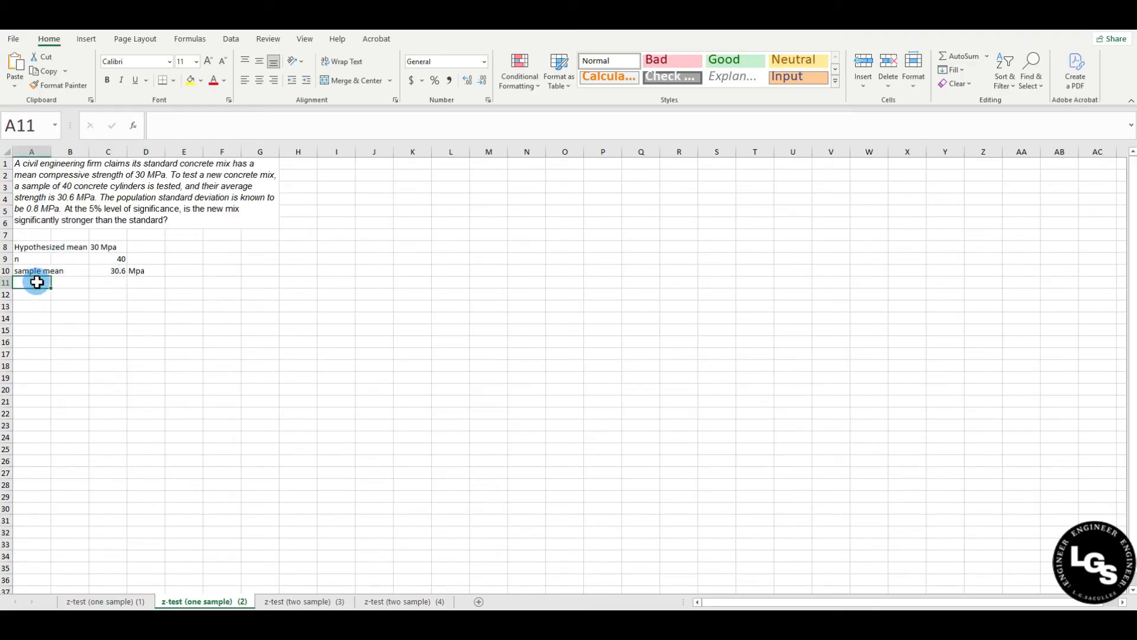
type("popul")
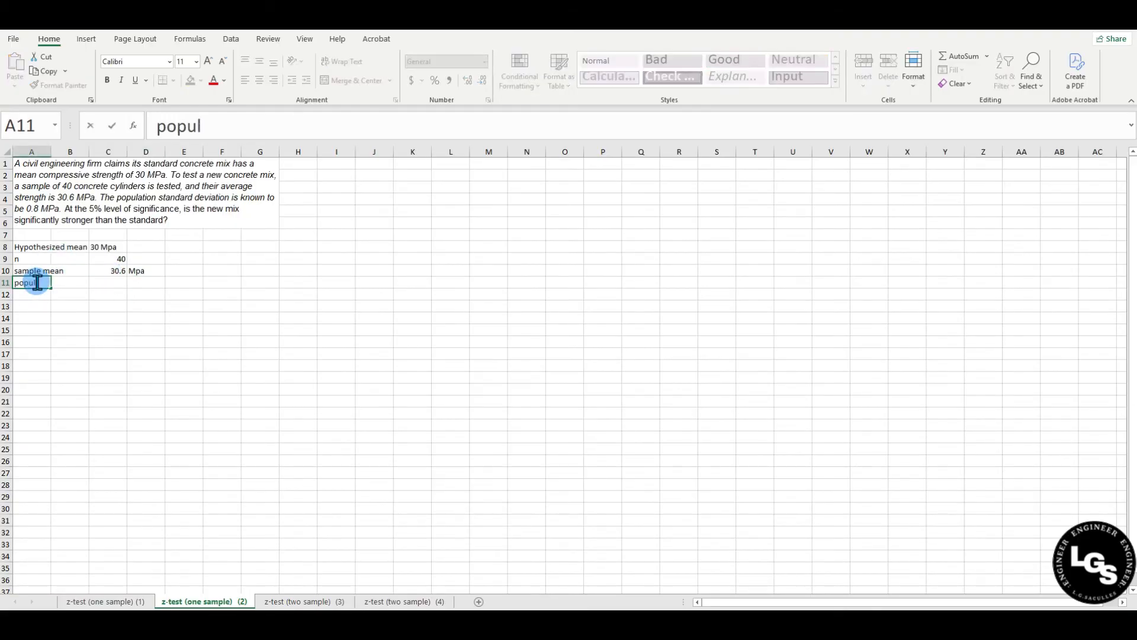
type("ation std dev")
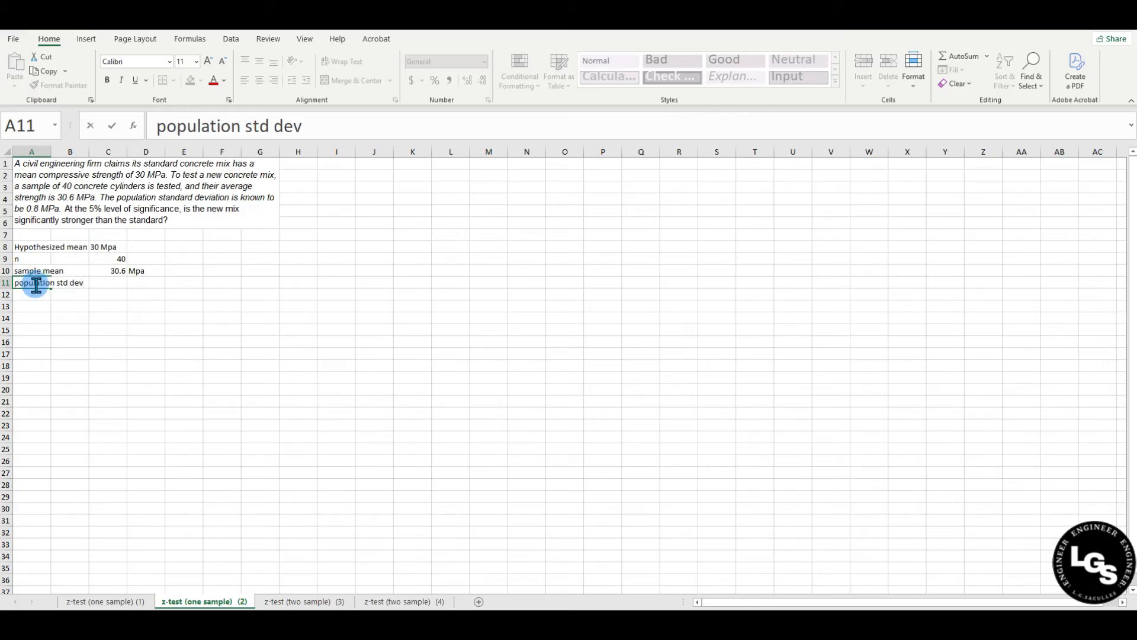
left_click(102, 282)
type(".")
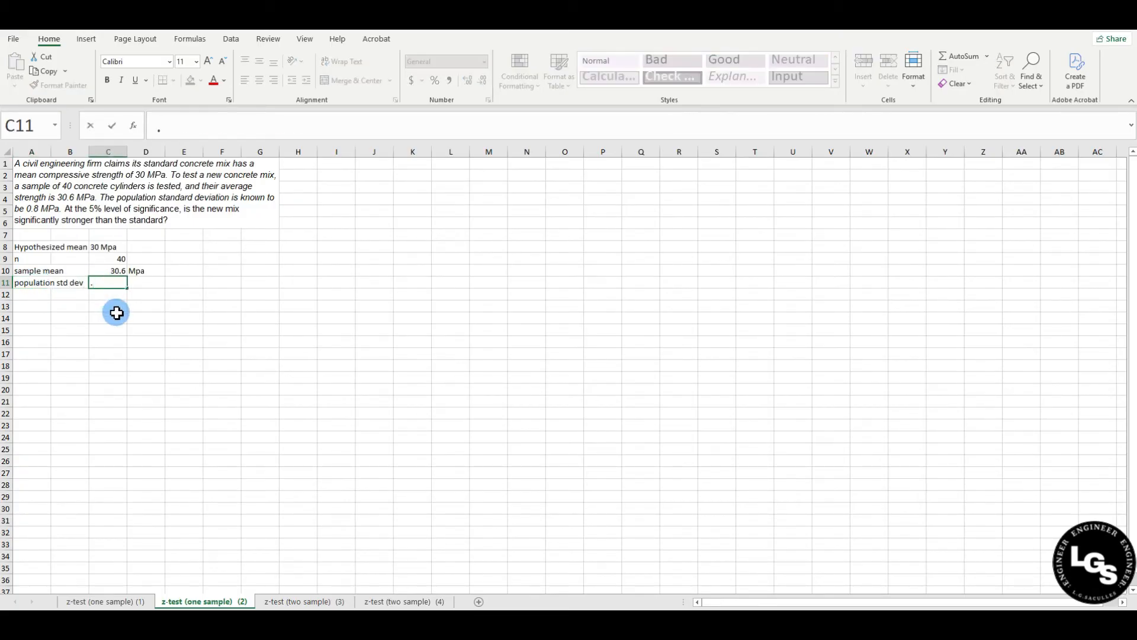
type("8")
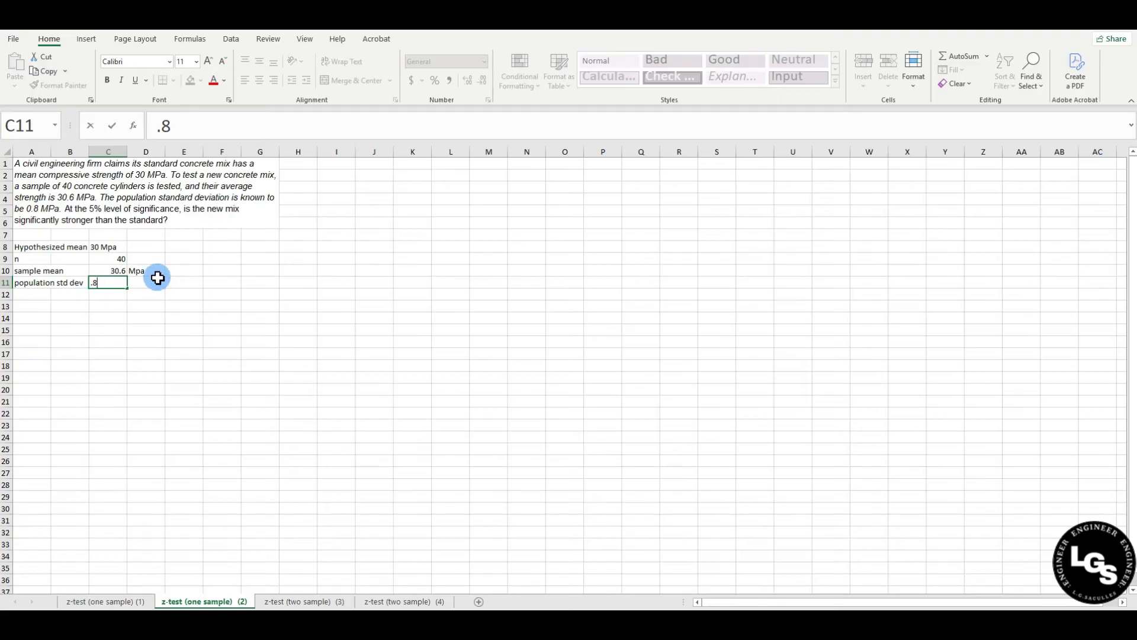
left_click(146, 293)
left_click(137, 272)
left_click(141, 283)
type("MPa")
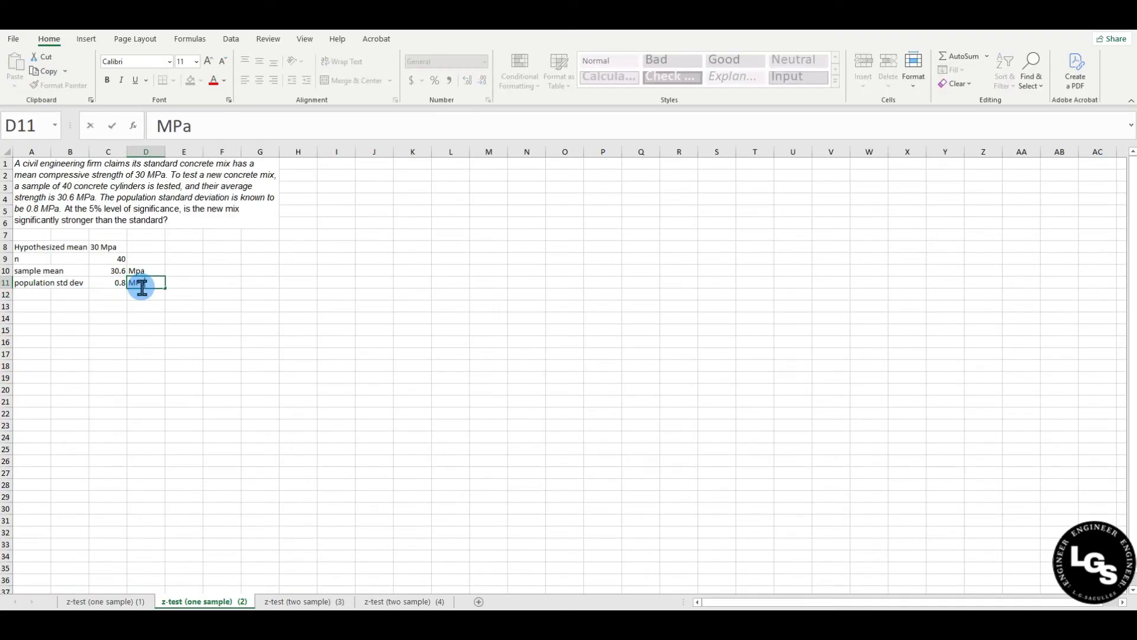
key("Return")
Label A12 "population variance", calculate it in C12 with =C11^2, and enter the unit "Mpa^2" in D12.
left_click(32, 294)
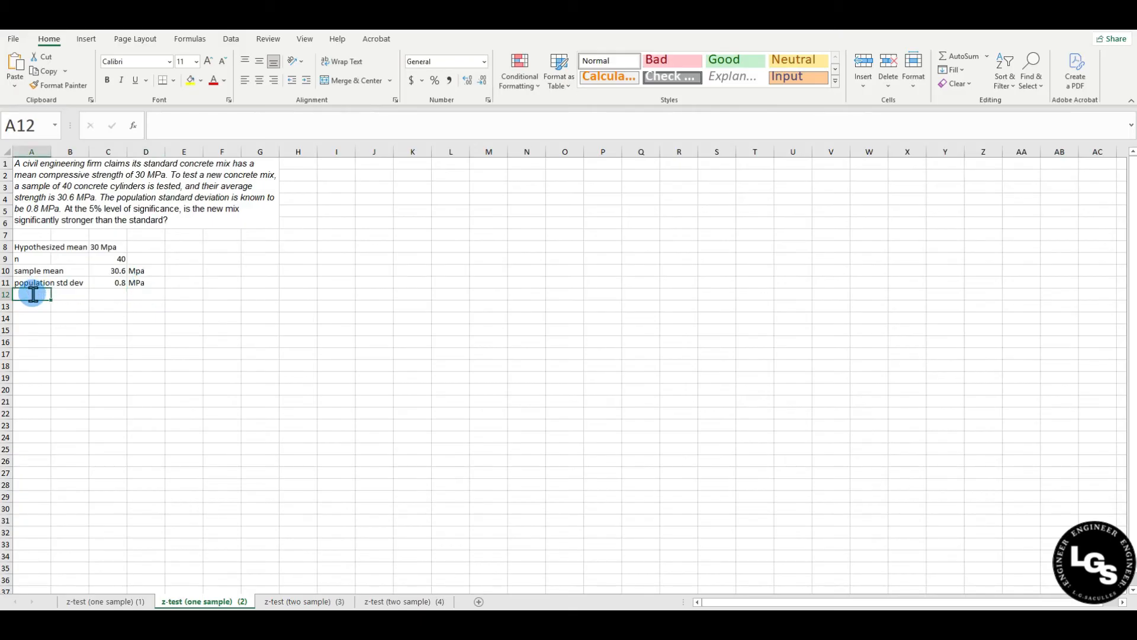
type("population variance")
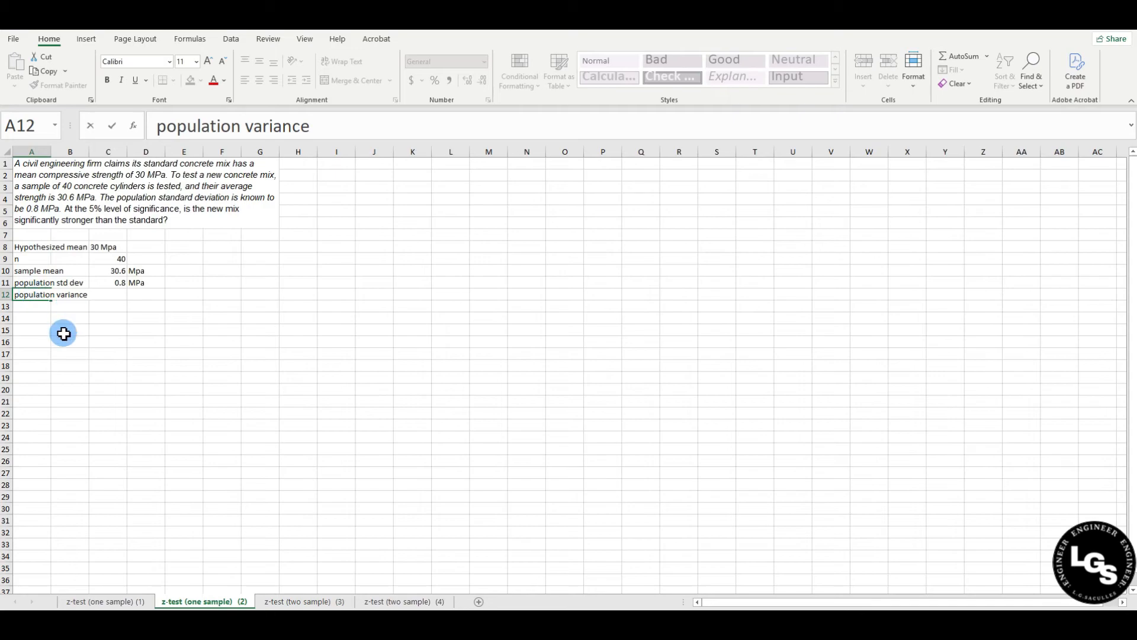
left_click(64, 334)
left_click(109, 296)
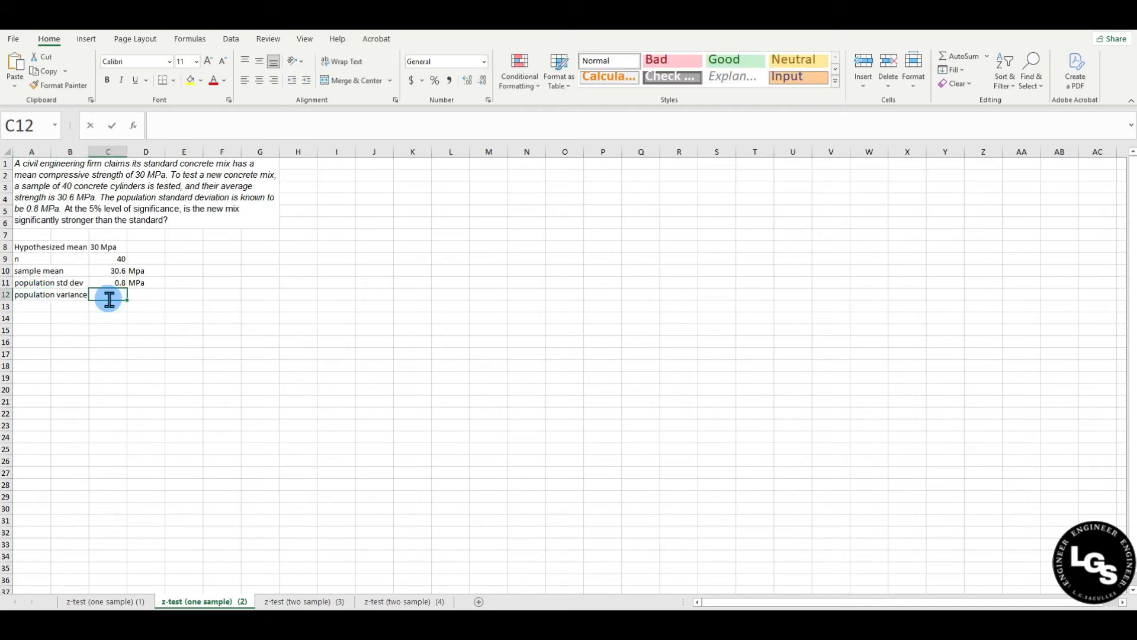
type("=")
left_click(99, 283)
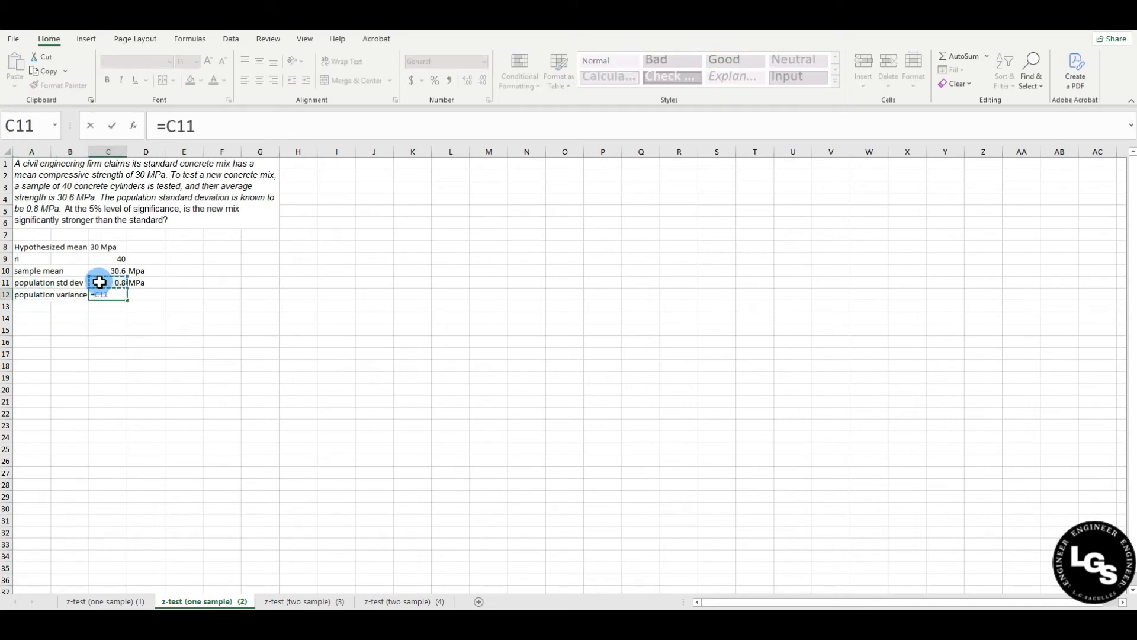
type("^2")
key("Return")
left_click(146, 293)
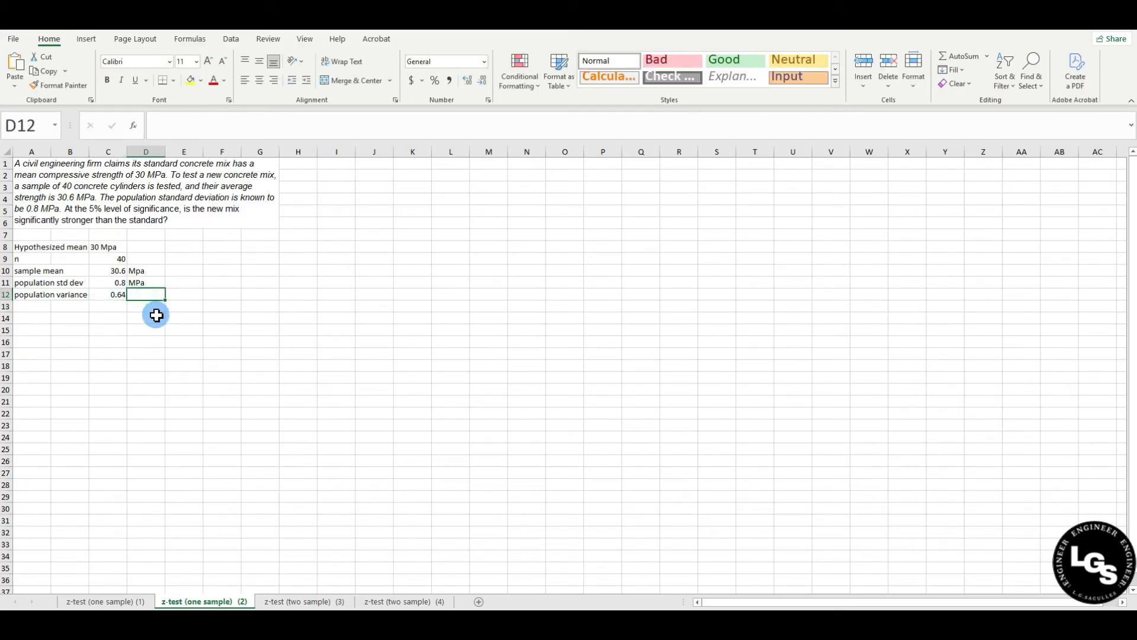
type("Mpa^2")
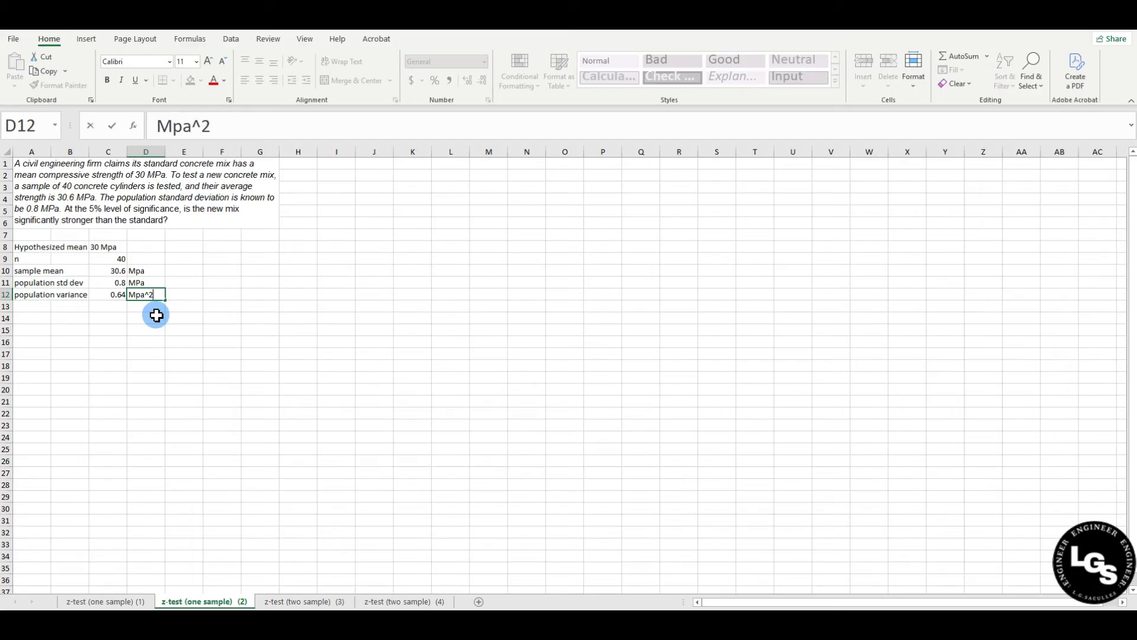
key("Return")
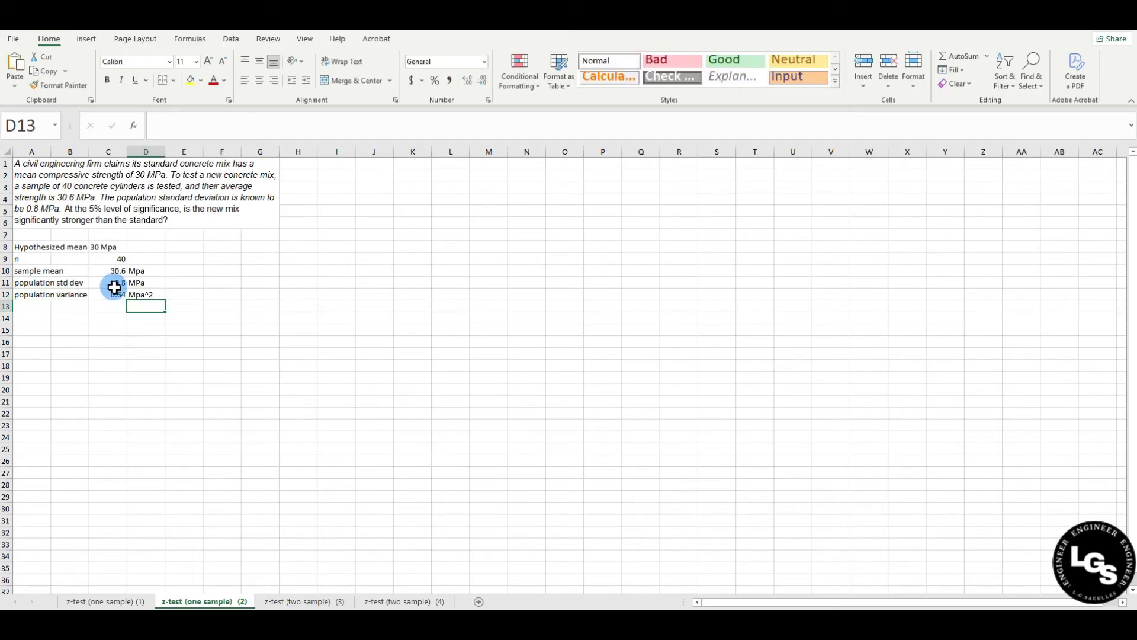
Enter the label "level of significance" in A13 and the value 0.05 in C13.
left_click(46, 303)
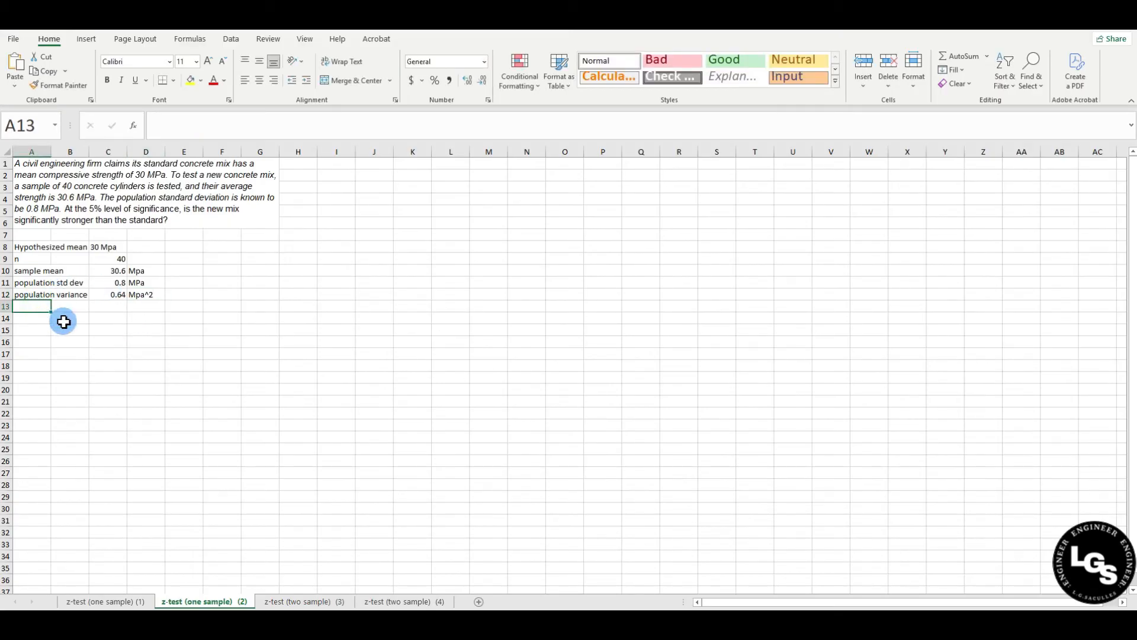
type("level of")
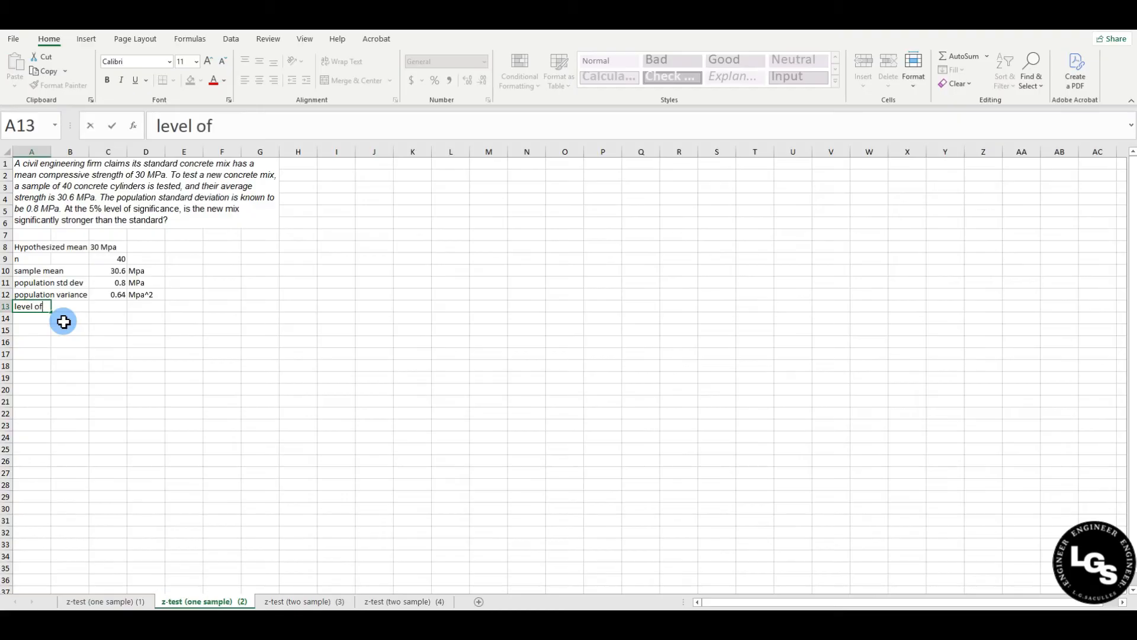
type(" significance")
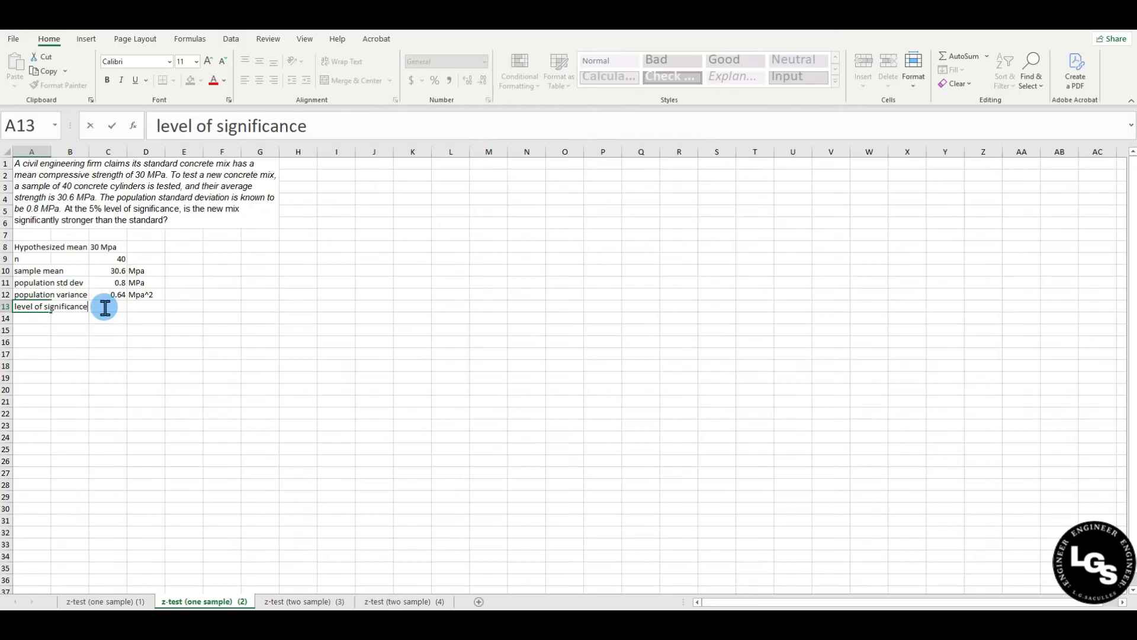
left_click(71, 356)
left_click(112, 306)
type("0.05")
key("Return")
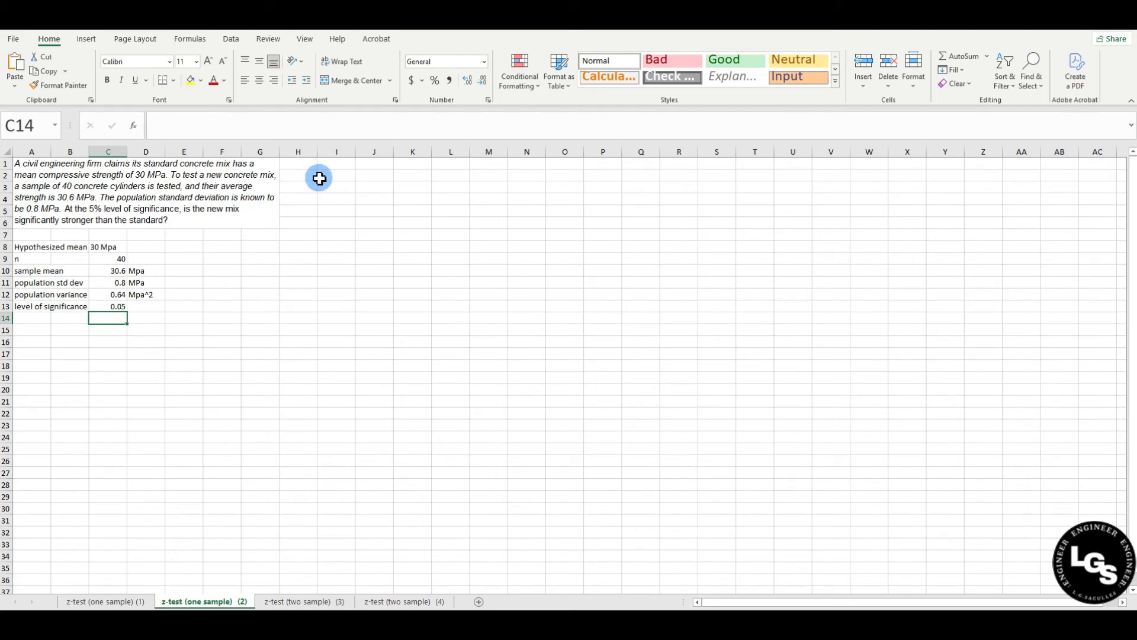
mouse_move(328, 161)
left_mouse_down()
mouse_move(330, 284)
mouse_move(359, 452)
mouse_move(346, 449)
left_mouse_up()
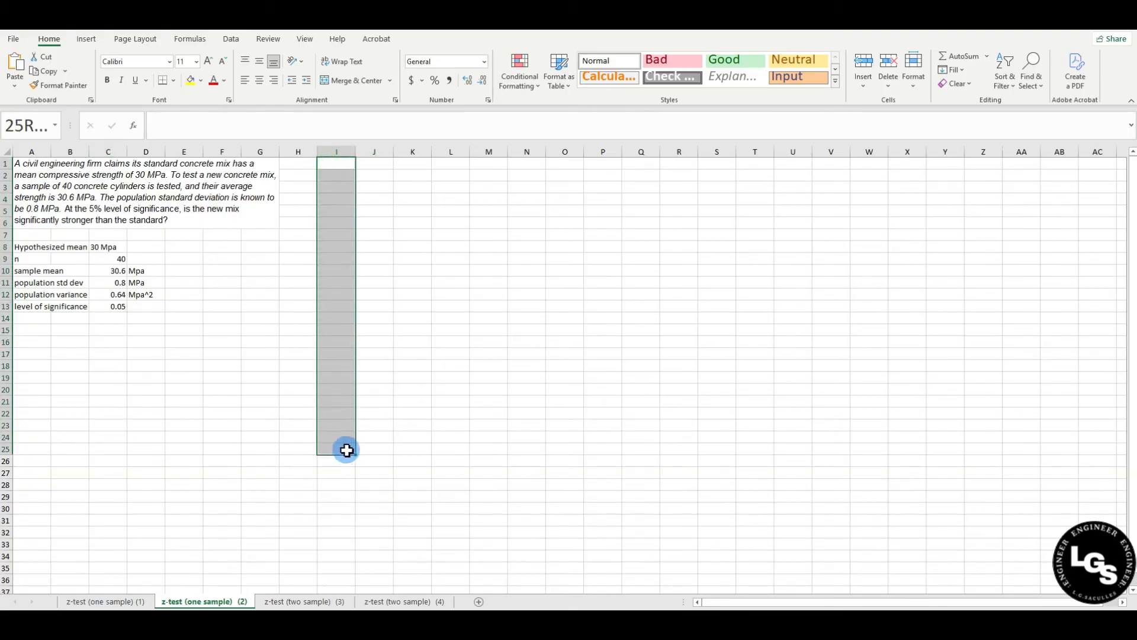
left_click(237, 307)
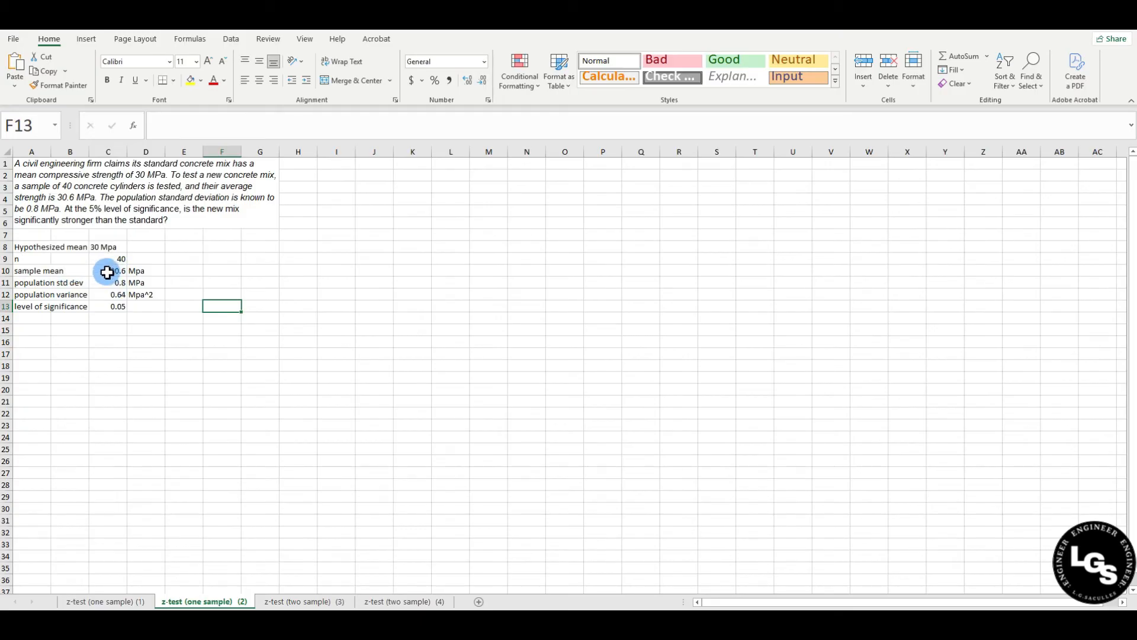
left_click(102, 270)
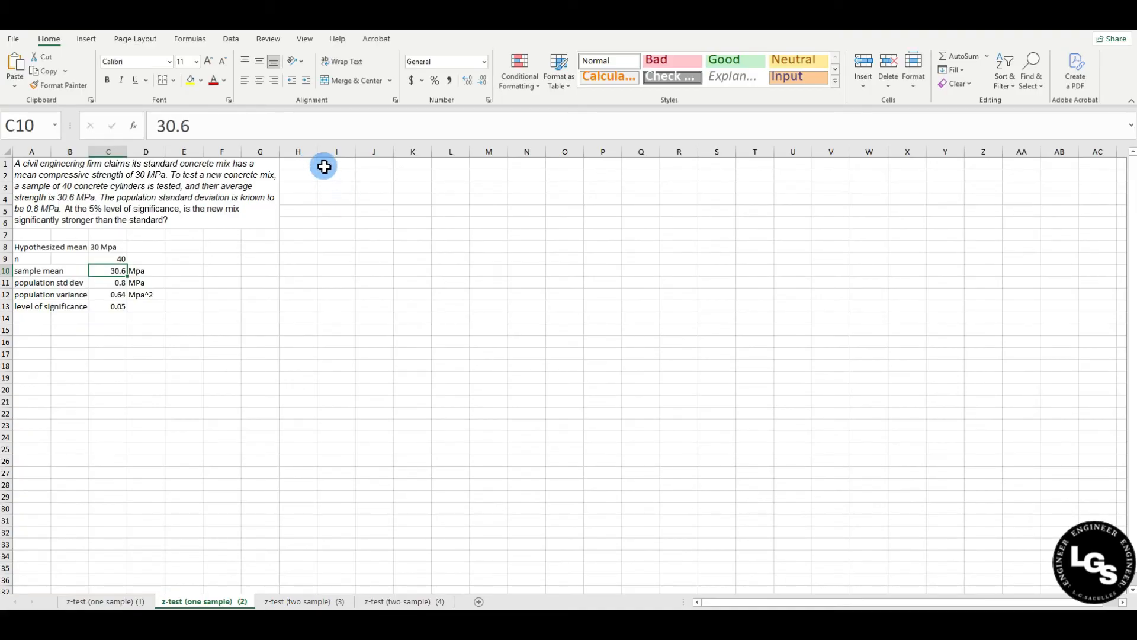
Enter the sample mean 30.6 in I1 and fill it down through I40 to create the 40 sample values.
left_click(337, 164)
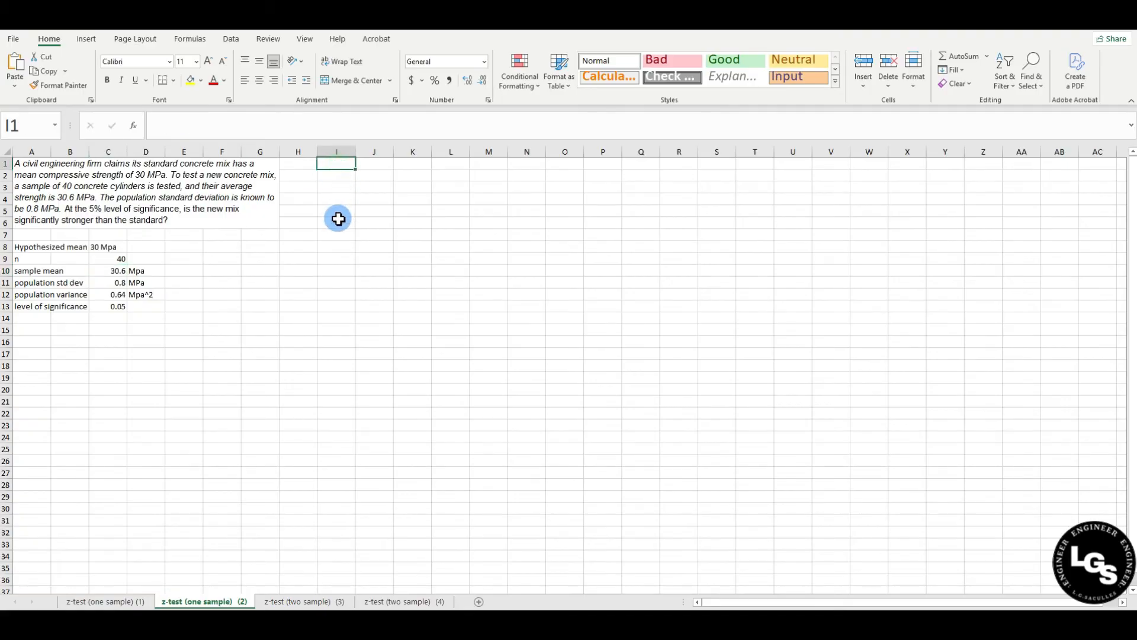
type("30.6")
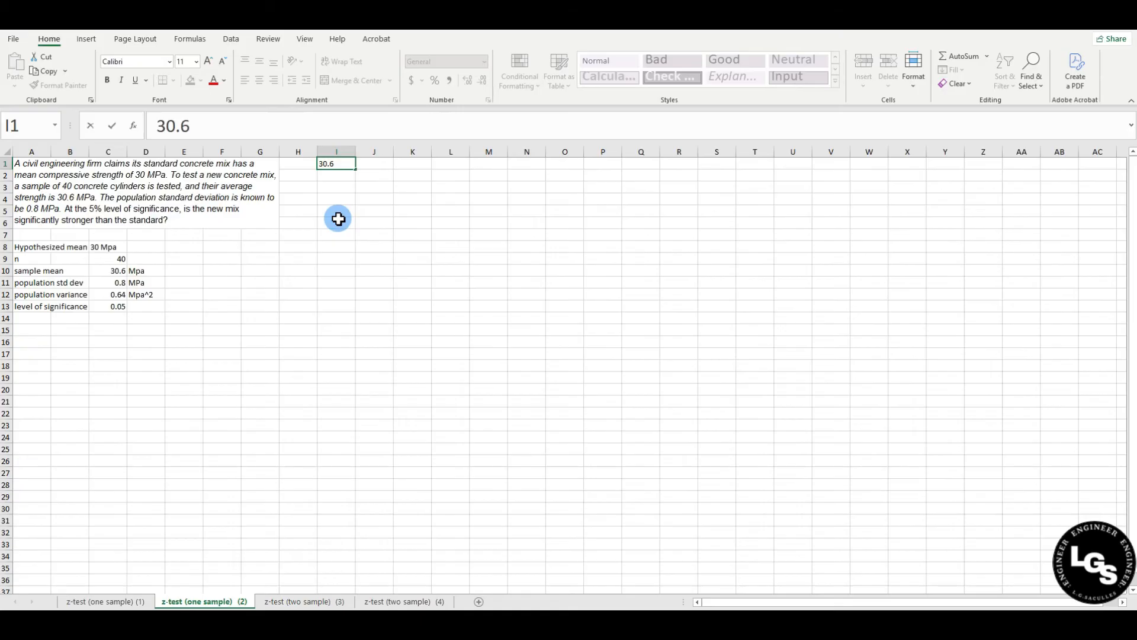
key("Return")
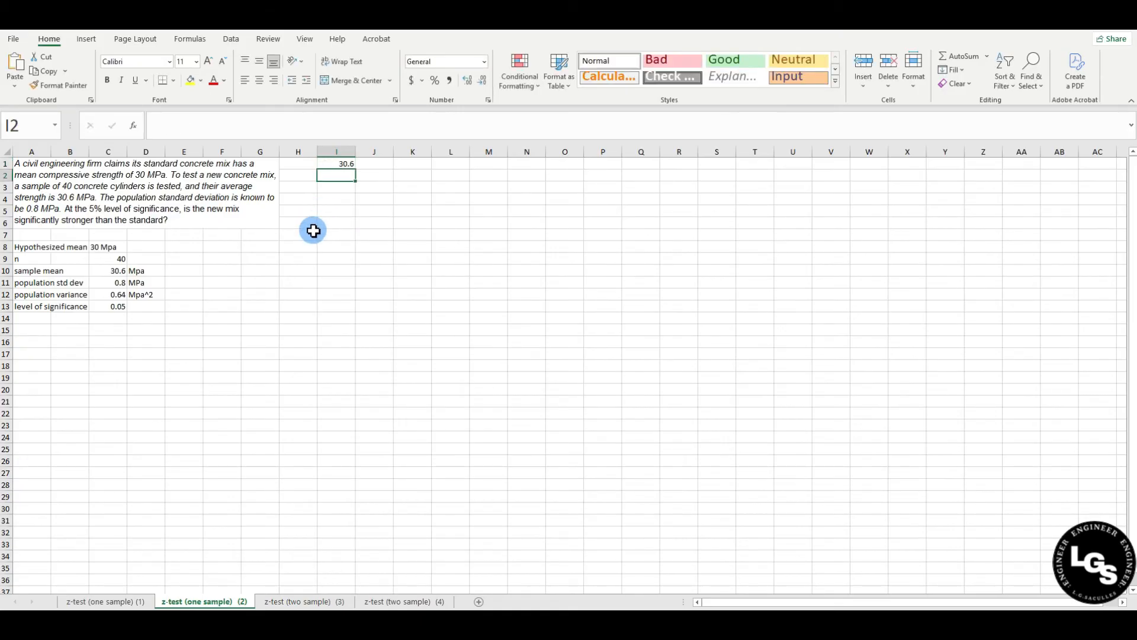
left_click(338, 165)
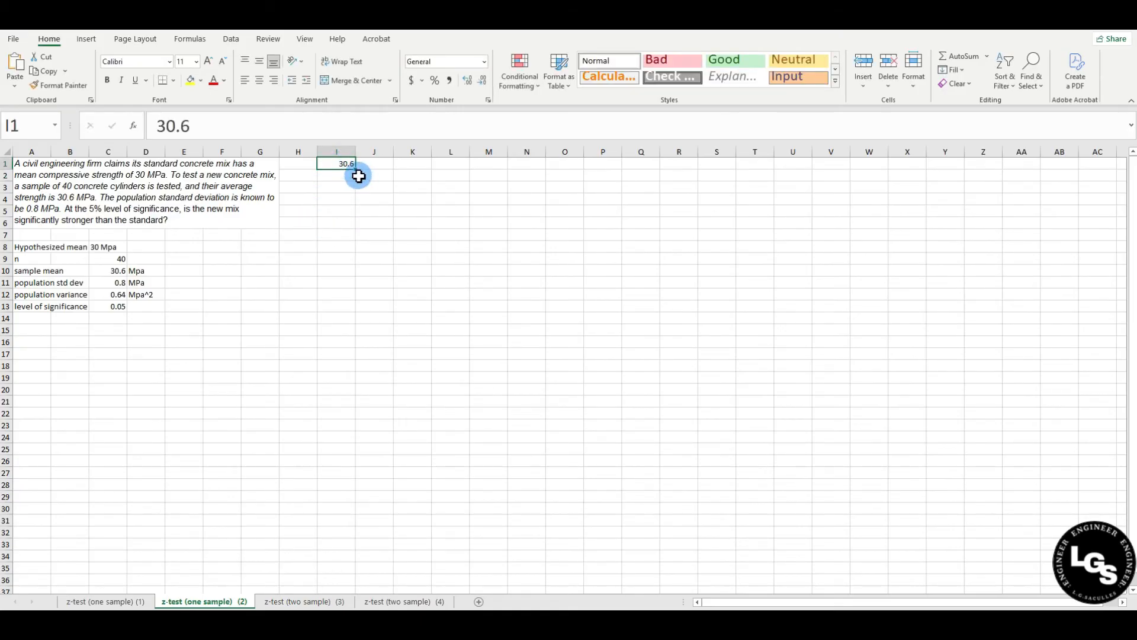
left_click_drag(354, 170, 343, 569)
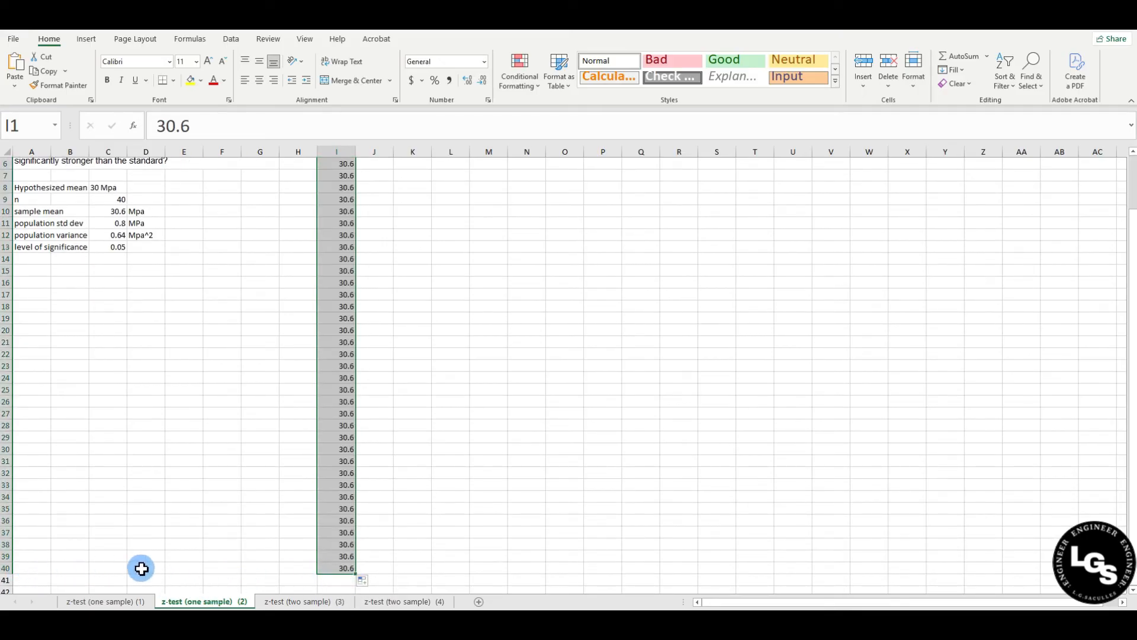
left_click(327, 570)
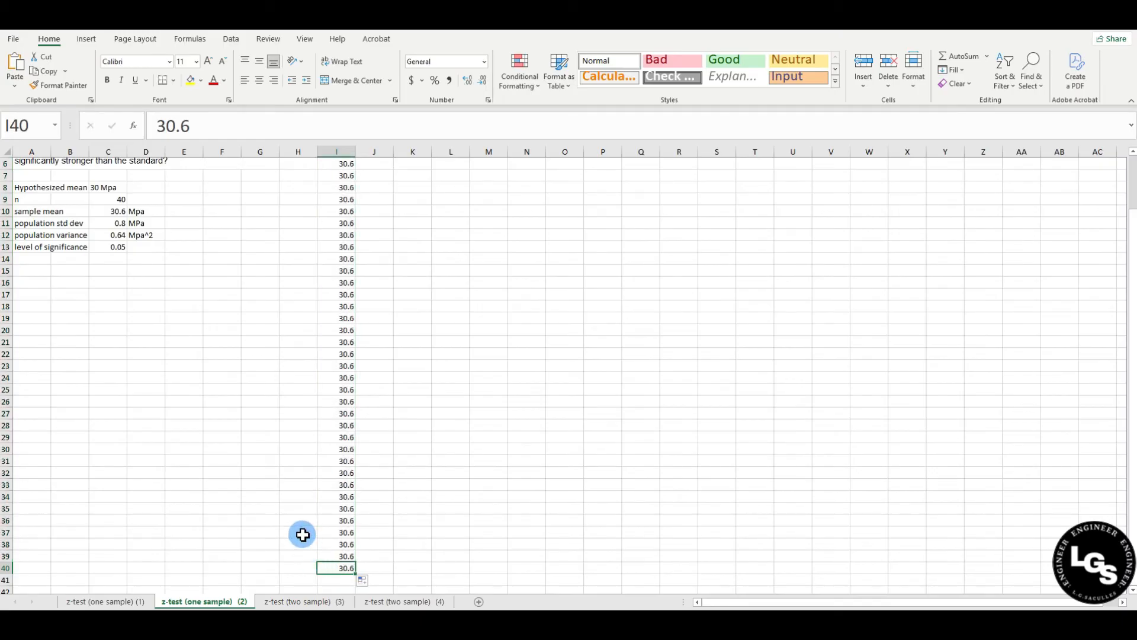
scroll(278, 462, "up", 2)
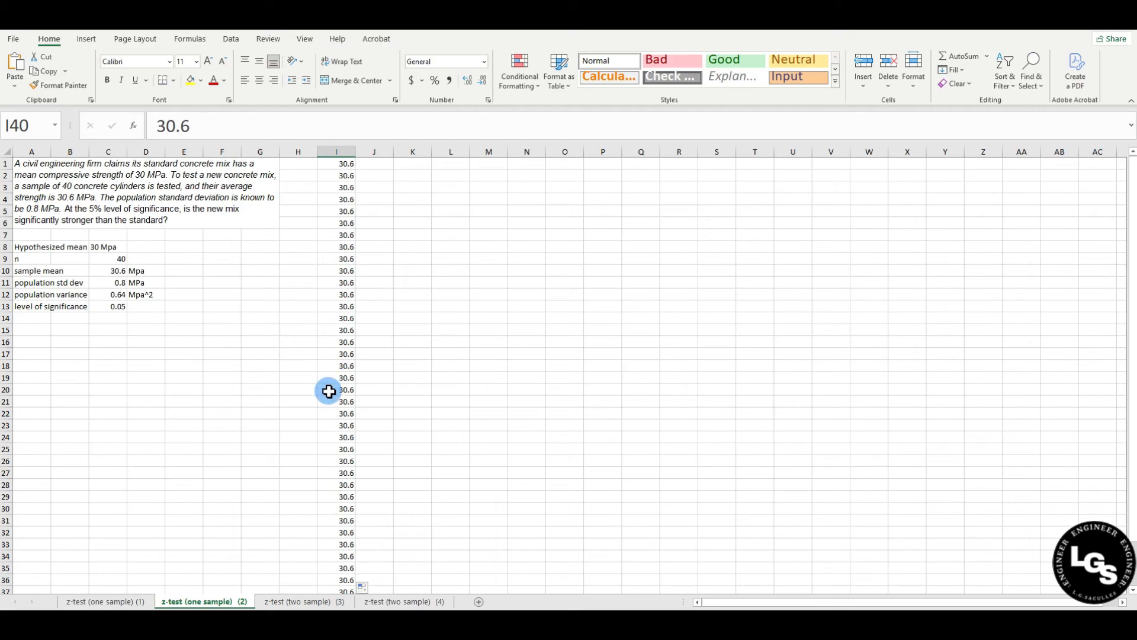
scroll(340, 366, "down", 3)
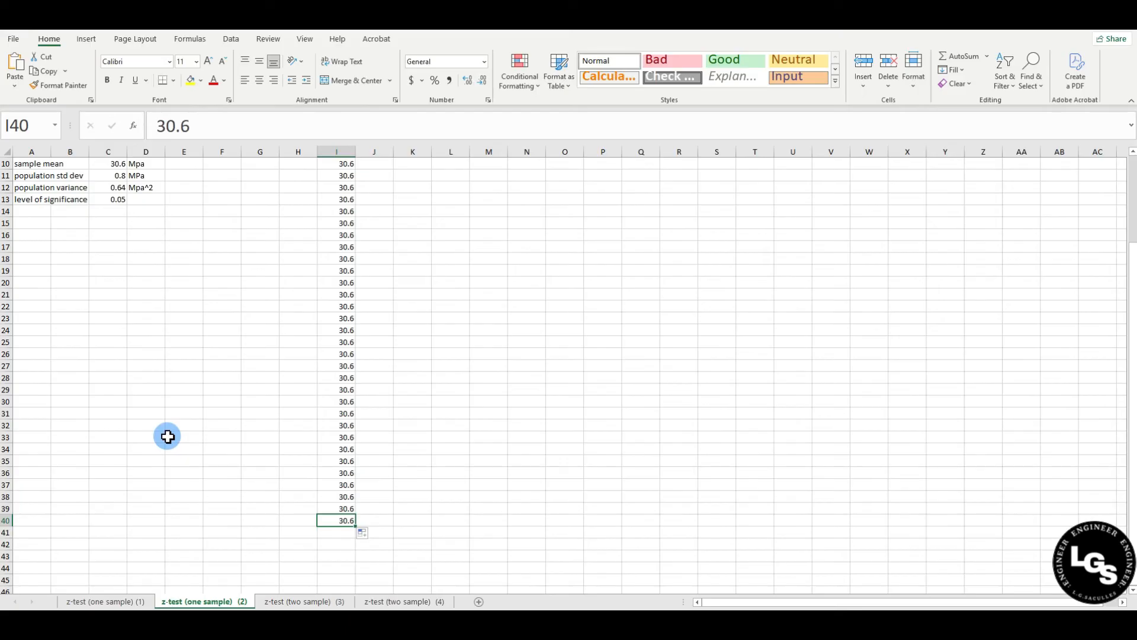
Add the hypothesis labels "Ho" in A15 and "H1" in A16.
scroll(168, 436, "up", 2)
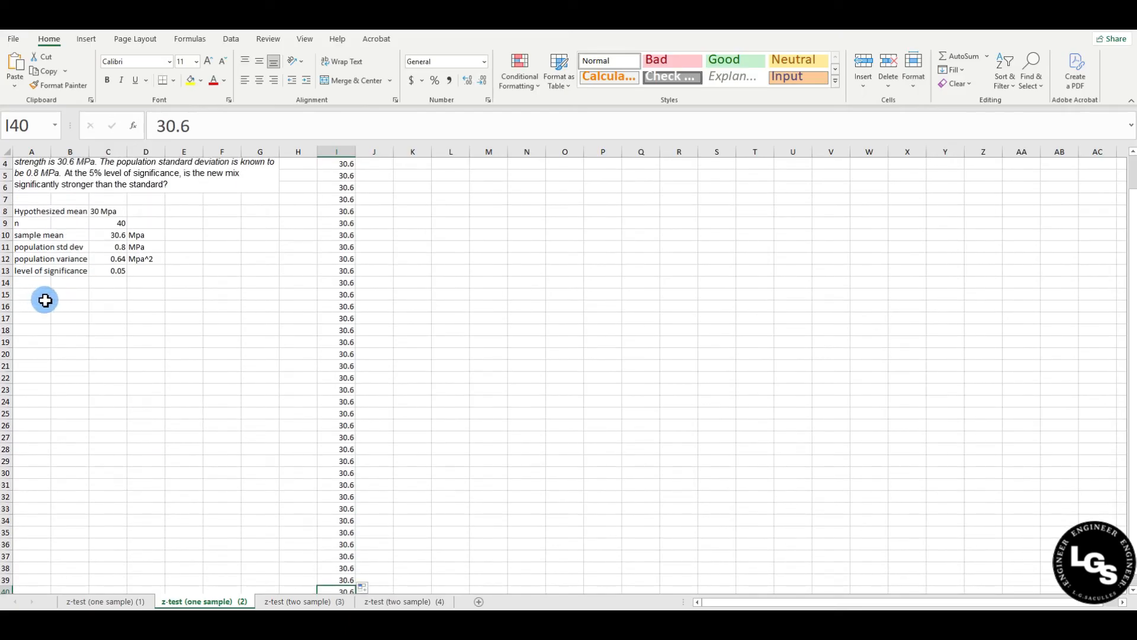
left_click(40, 298)
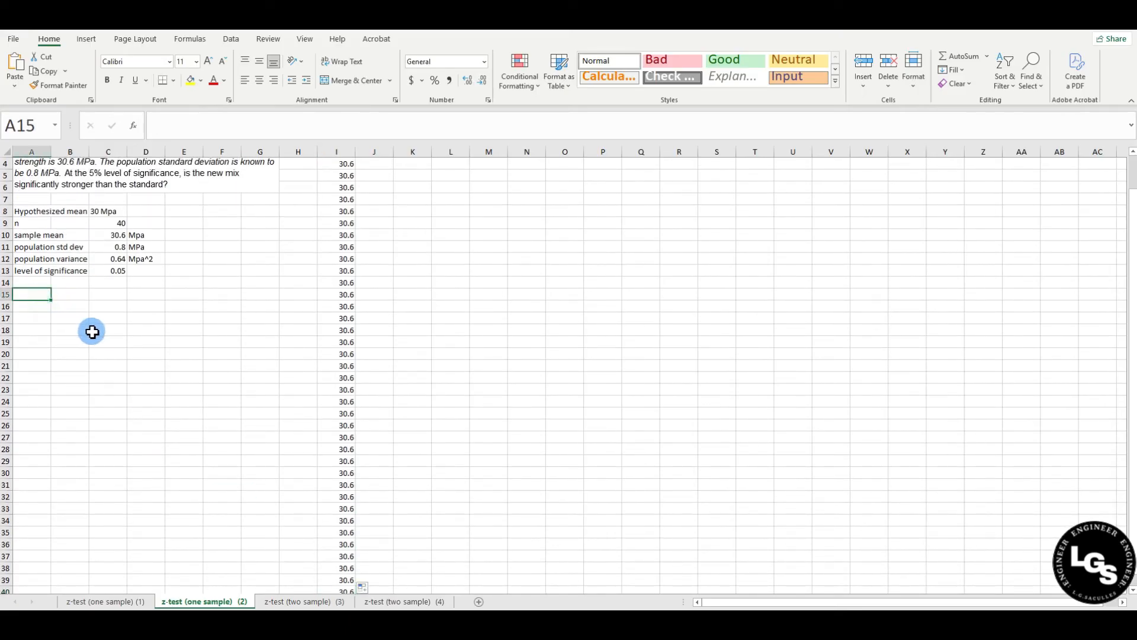
type("Ho")
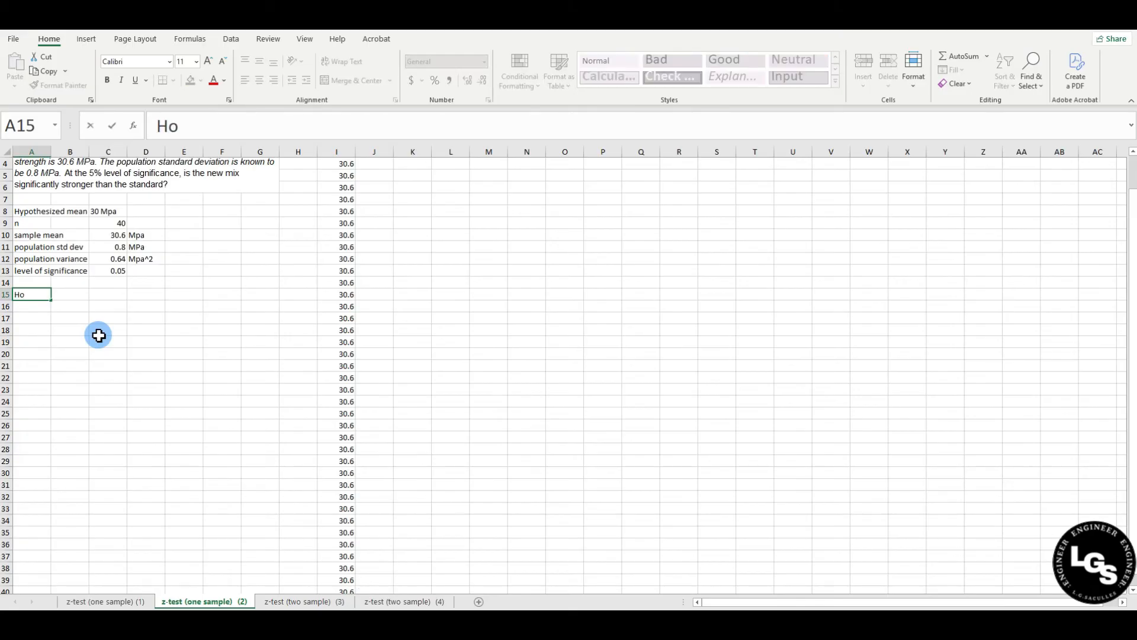
key("Return")
type("H1")
key("Return")
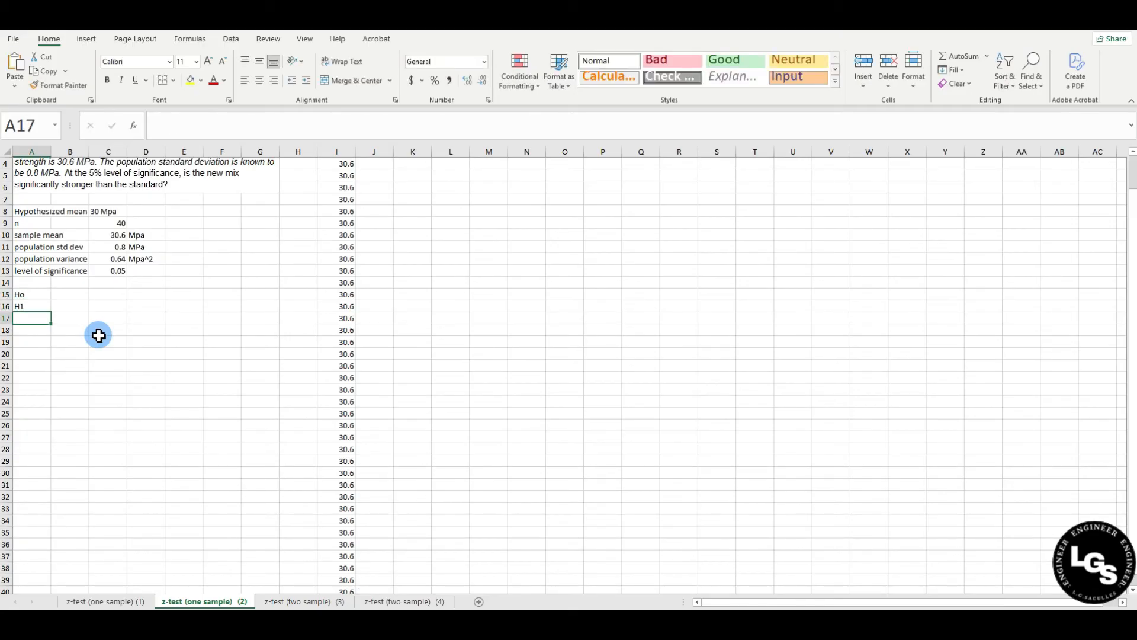
Enter the null hypothesis "The compressive strength of the sample mean = 30 Mpa" in B15.
left_click(72, 296)
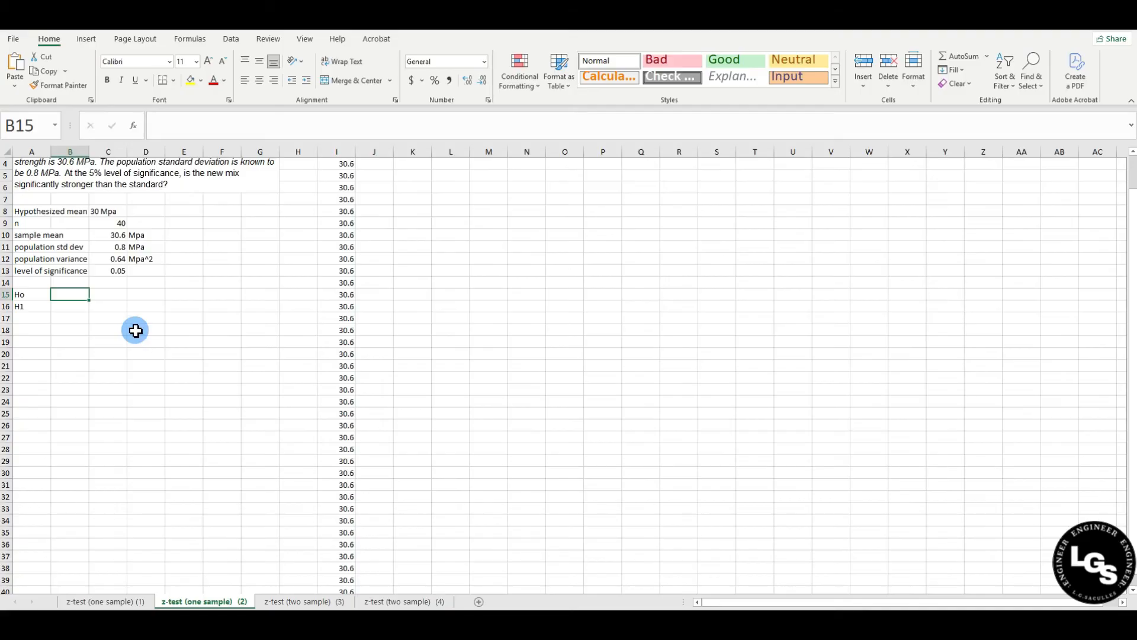
scroll(211, 322, "up", 1)
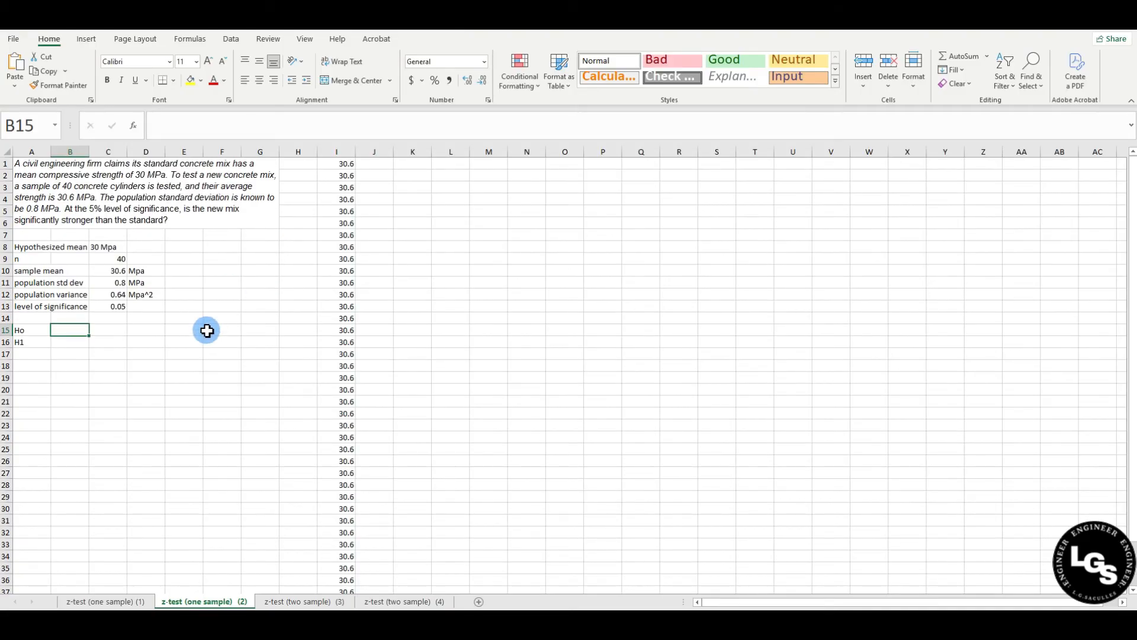
type("The")
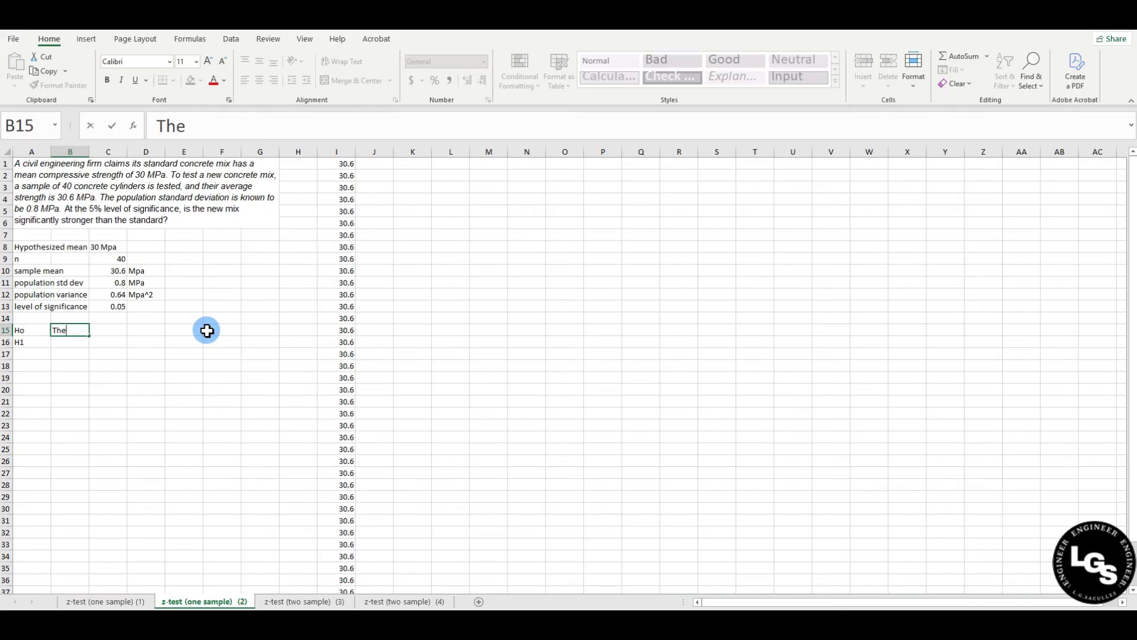
type(" compressive s")
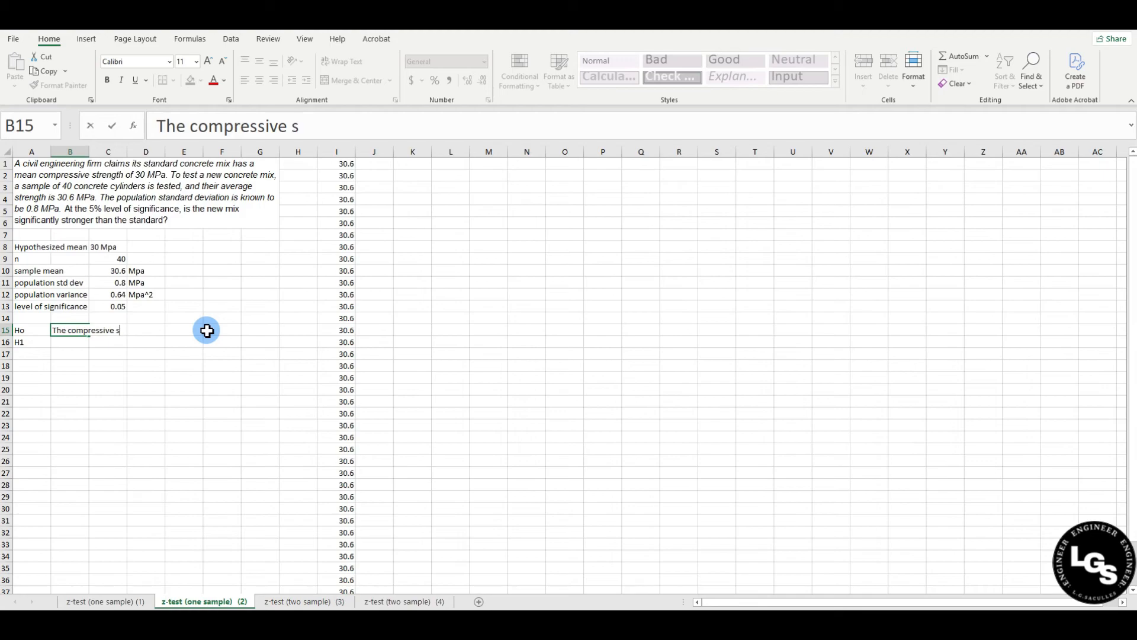
type("trength of the")
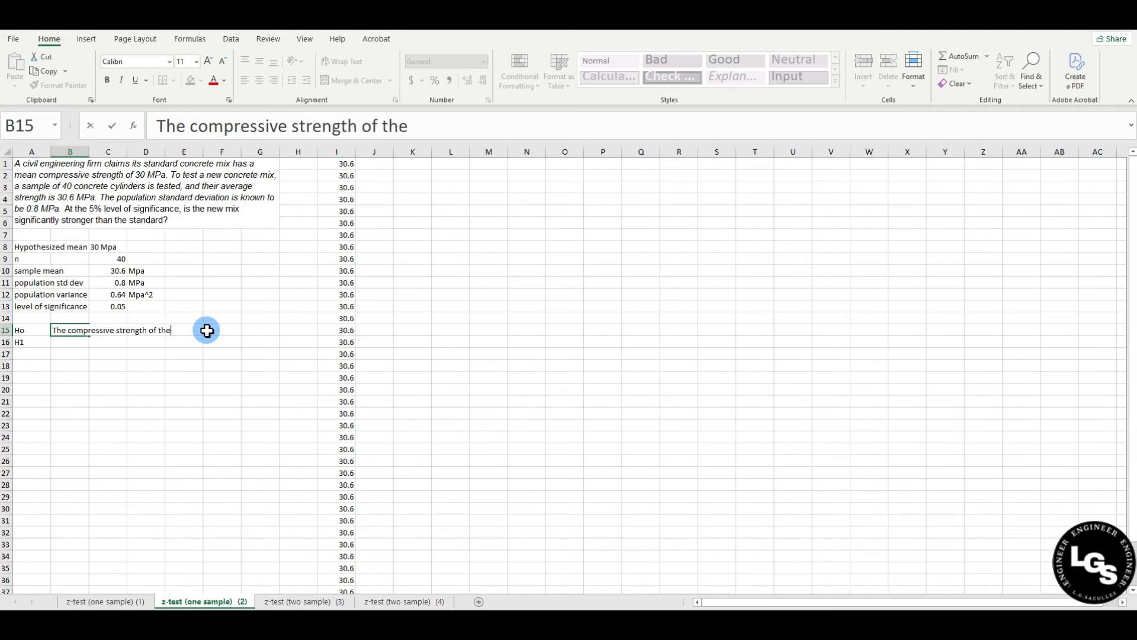
type(" sample mean")
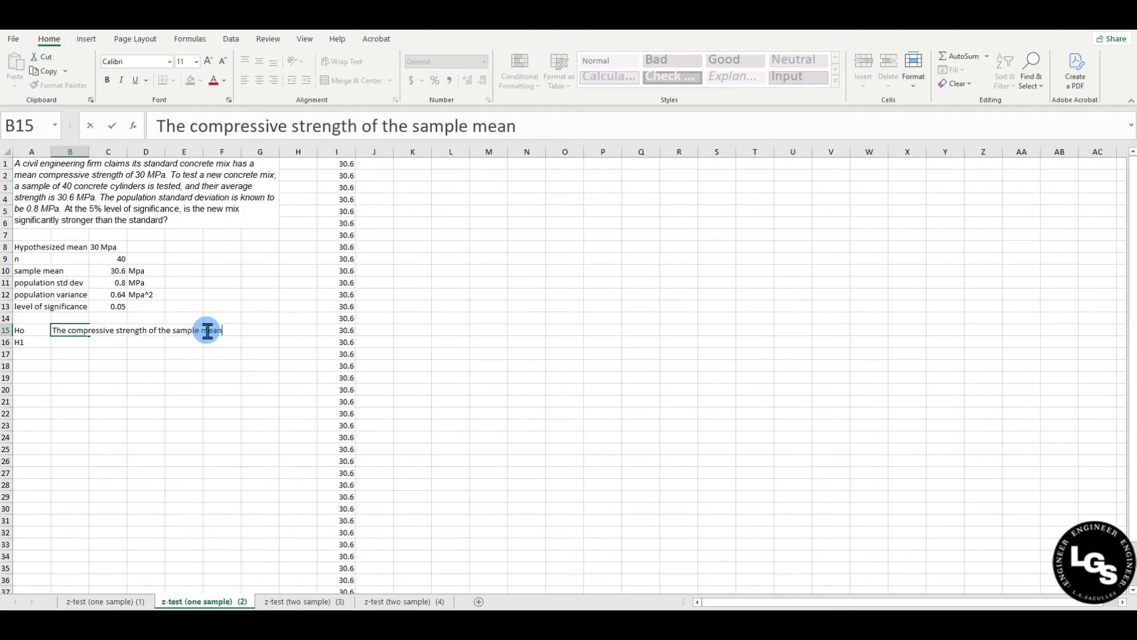
type(" = 30 Mpa")
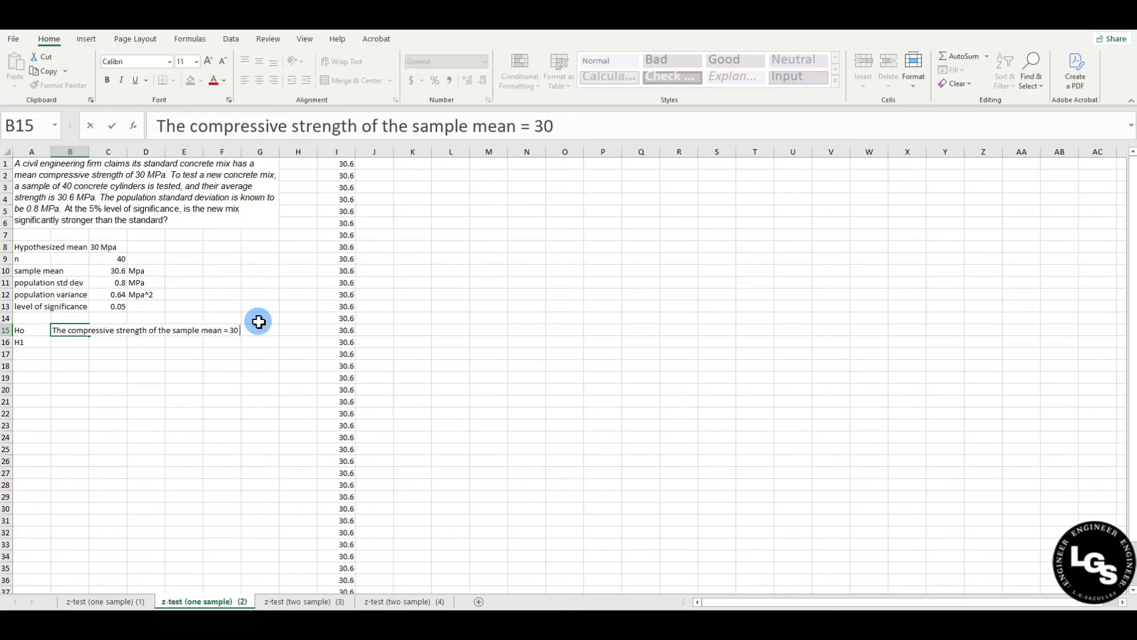
key("Return")
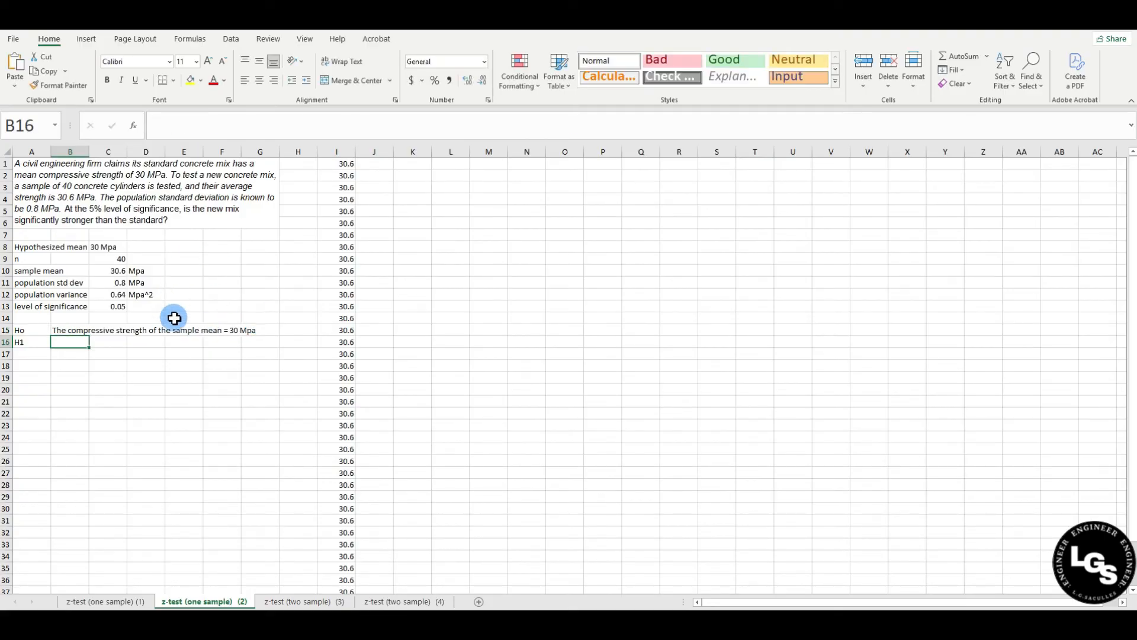
Enter the alternative hypothesis "The compressive strength of the sample mean > 30 Mpa" in B16.
type("The")
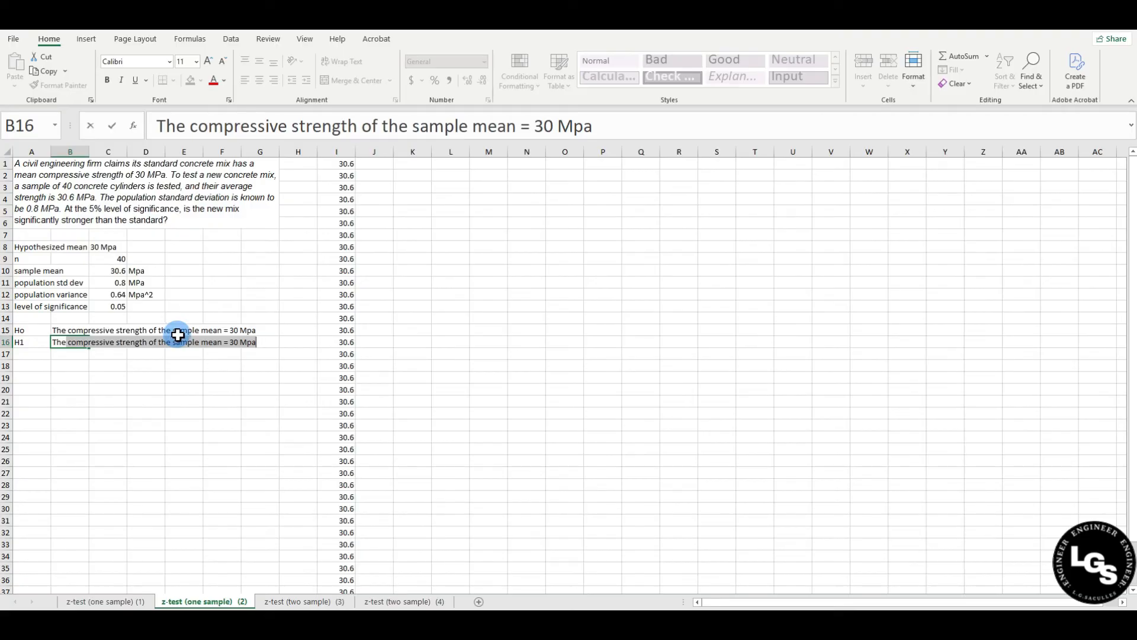
left_click(228, 336)
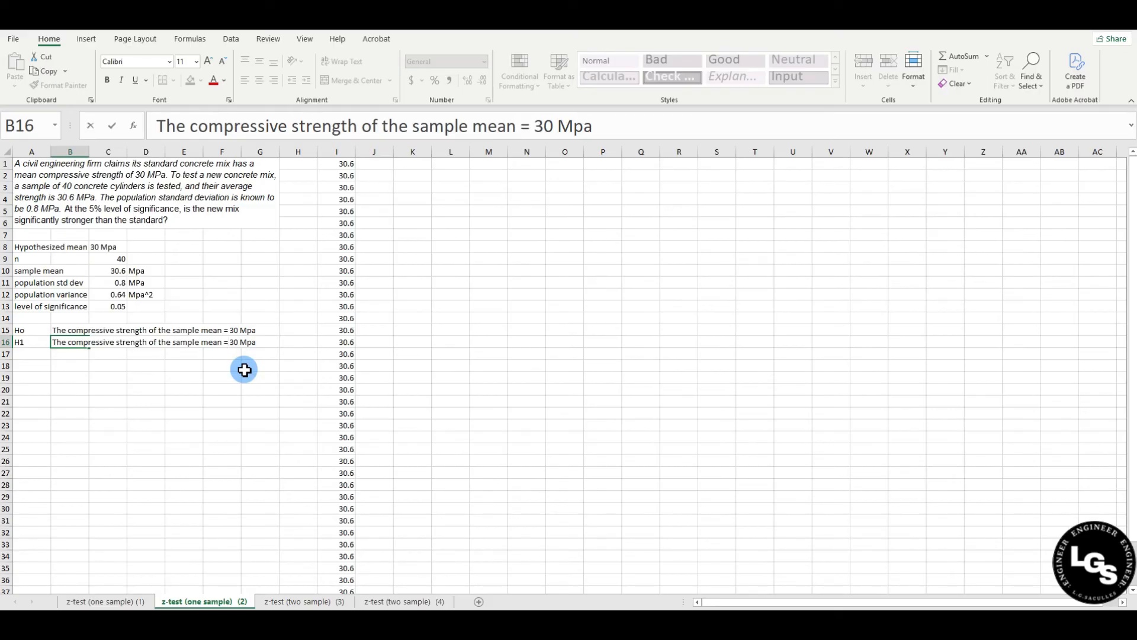
key("BackSpace")
type(">")
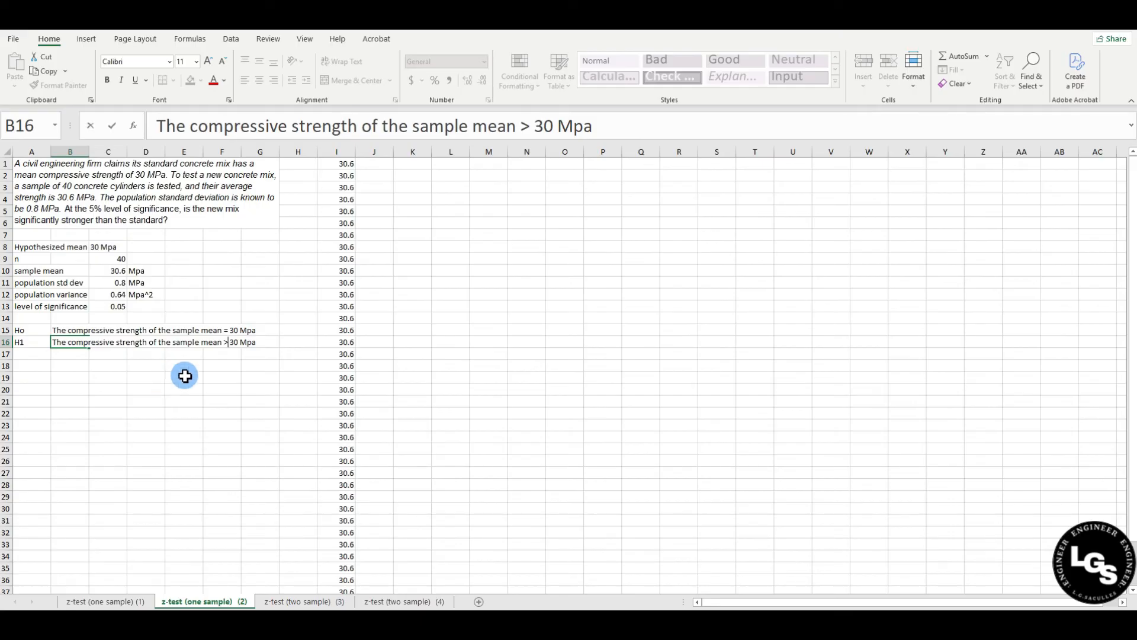
left_click(72, 365)
Enter the note "(ONE-TAILED TEST)" in B17 below the alternative hypothesis.
left_click(69, 354)
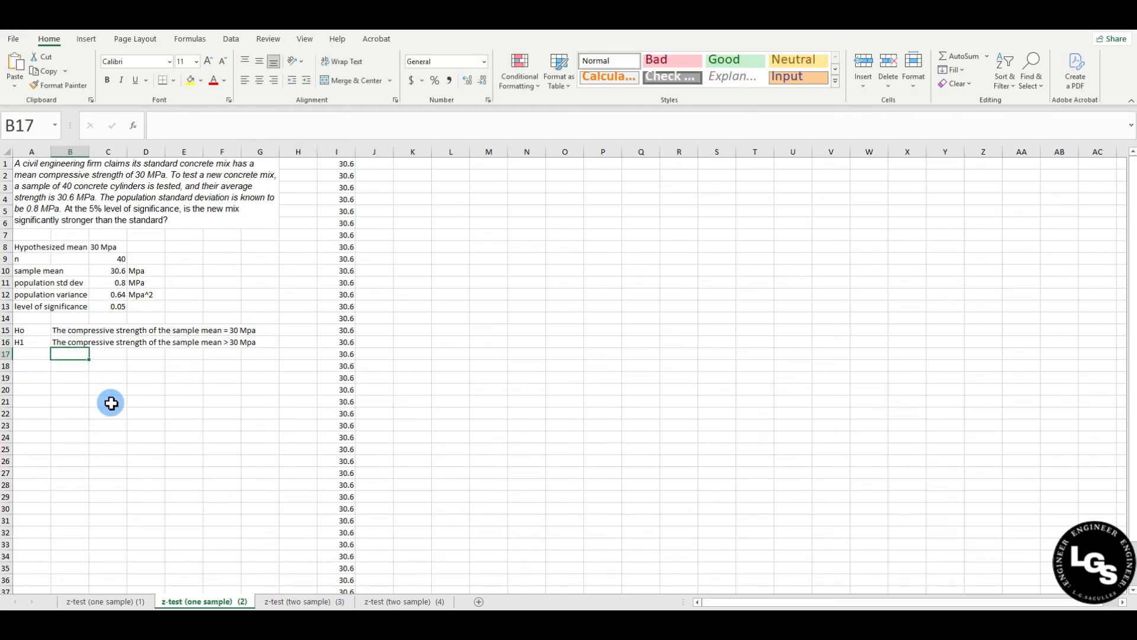
type("(")
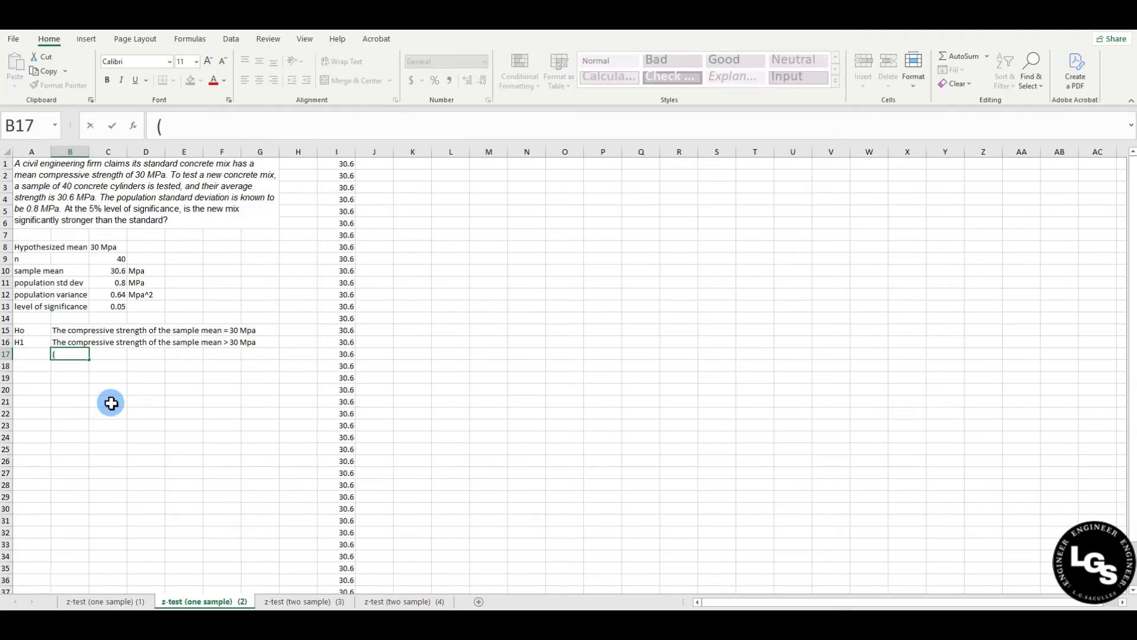
type("ONE_TA")
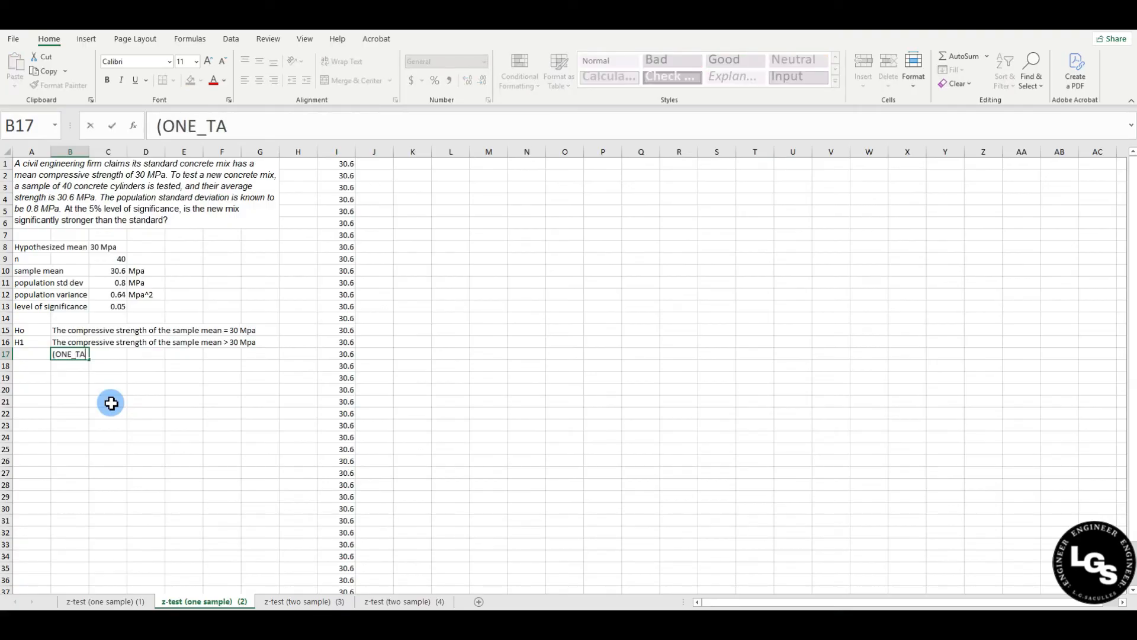
type("ILED TEST")
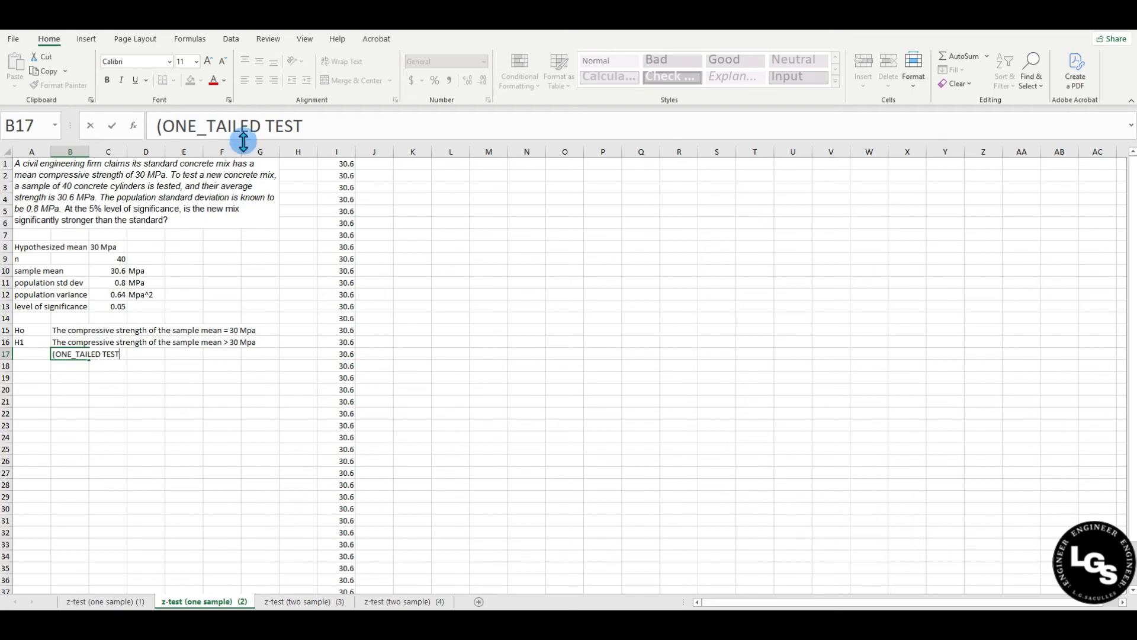
left_click(216, 126)
key("BackSpace")
type("-")
left_click(317, 125)
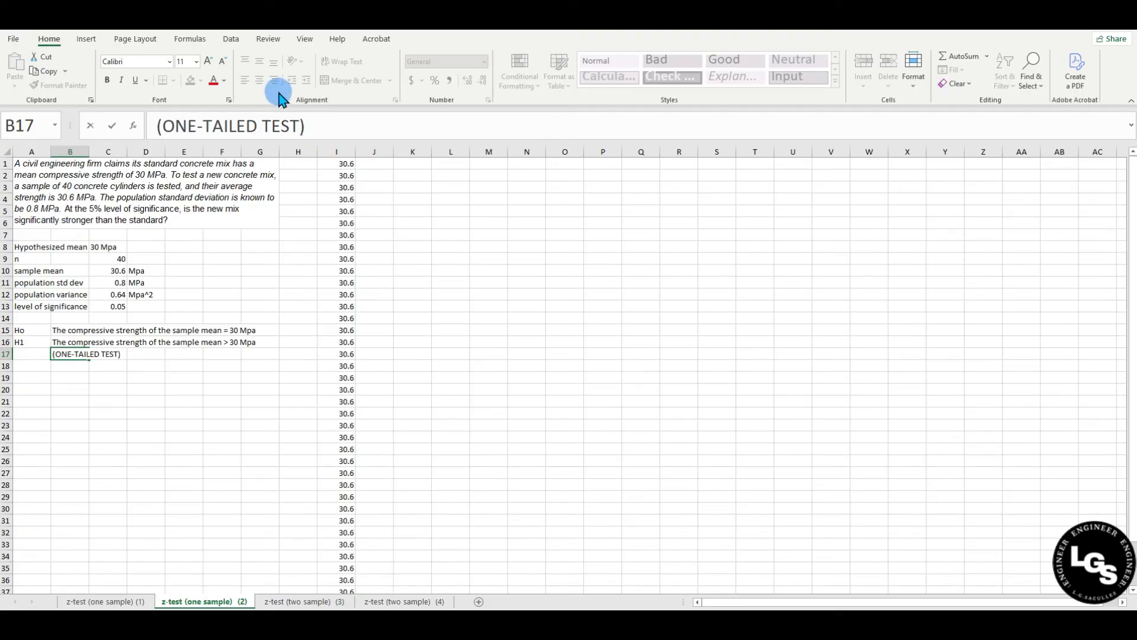
key("Return")
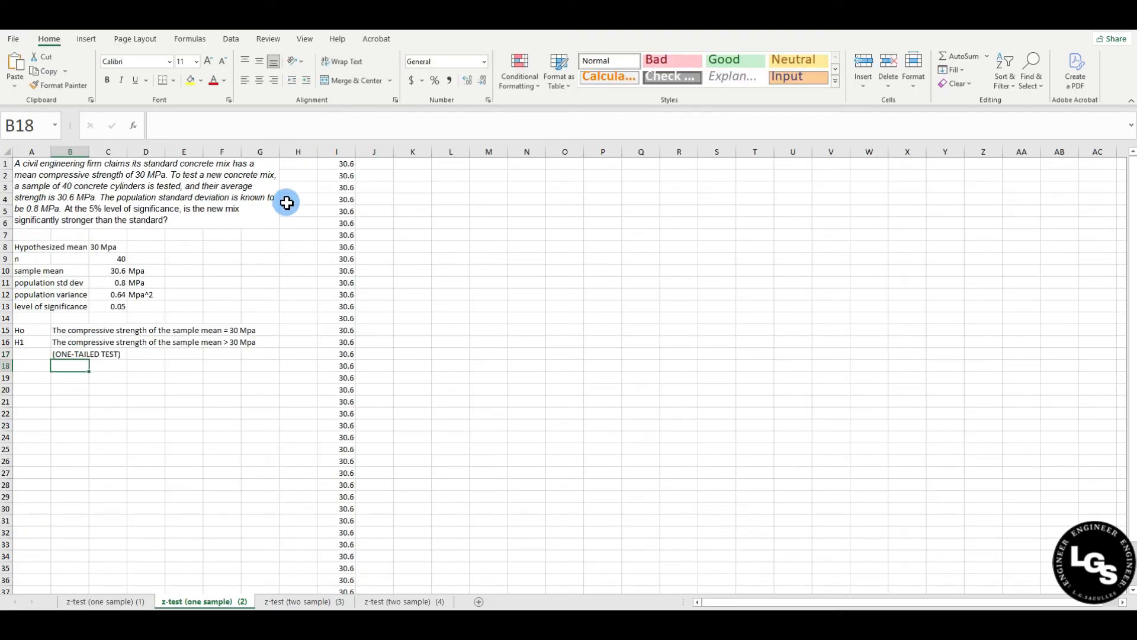
Enter 0 in both J1 and J2 beside the sample data as the dummy second variable.
right_click(351, 199)
left_click(330, 199)
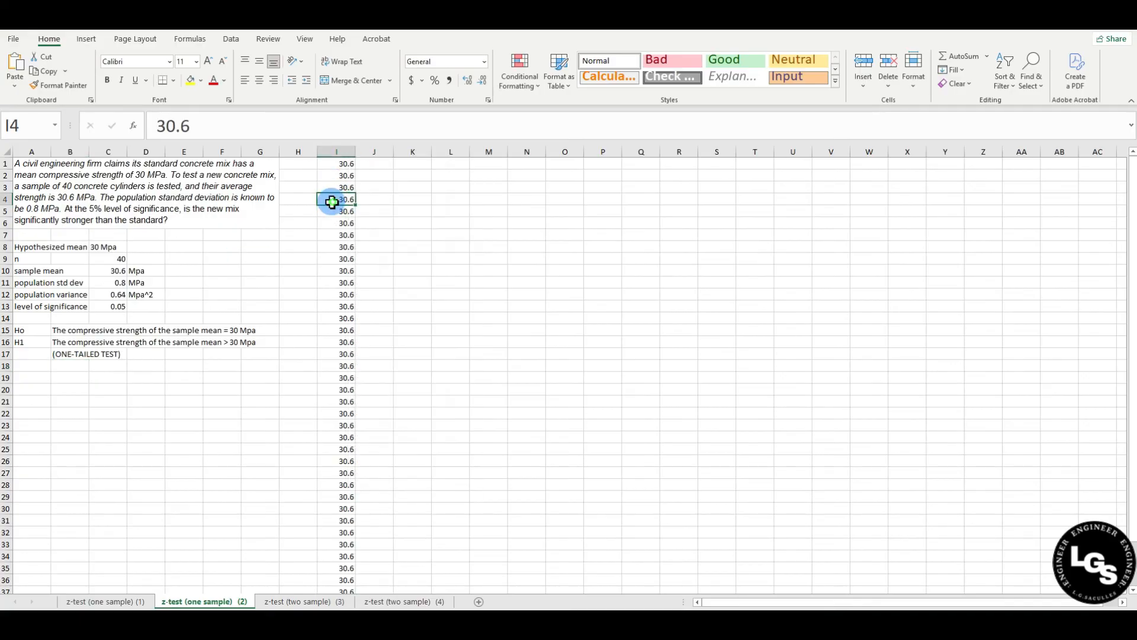
left_click(372, 165)
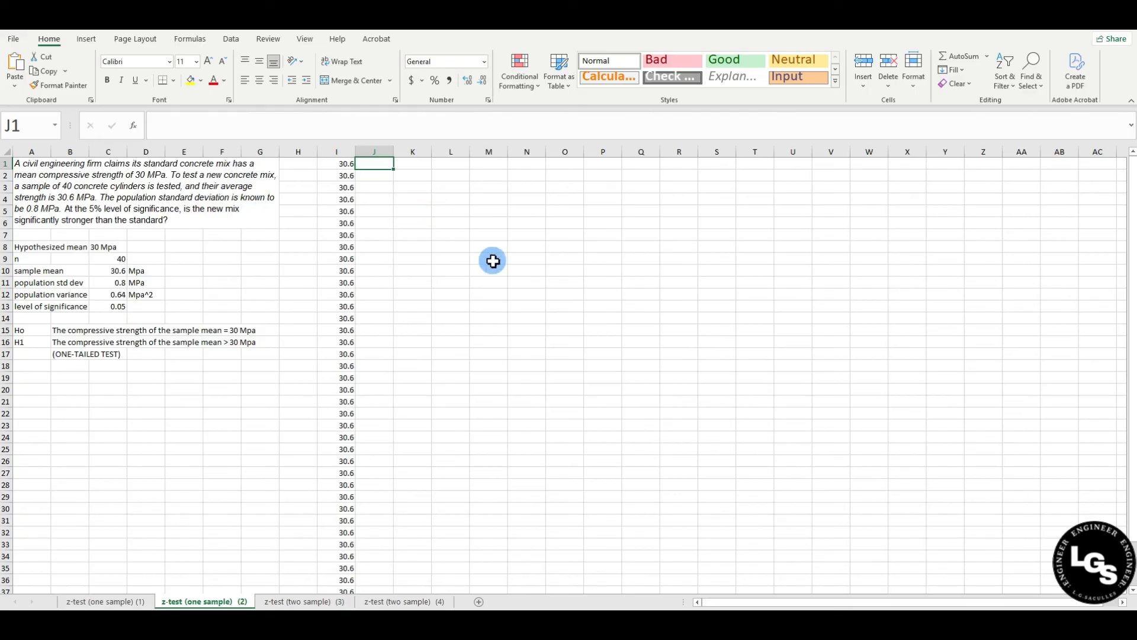
type("0")
key("Return")
type("0")
key("Return")
left_click(454, 186)
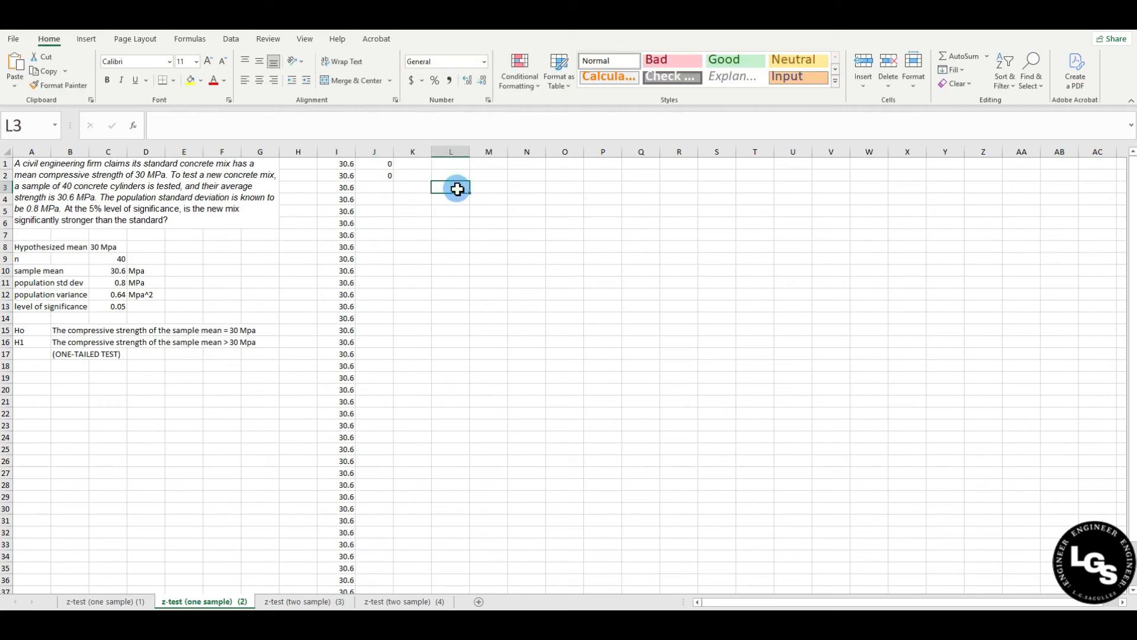
Start the z-Test: Two Sample for Means analysis with I1:I40 as the Variable 1 range and J1:J2 as the Variable 2 range.
left_click(230, 40)
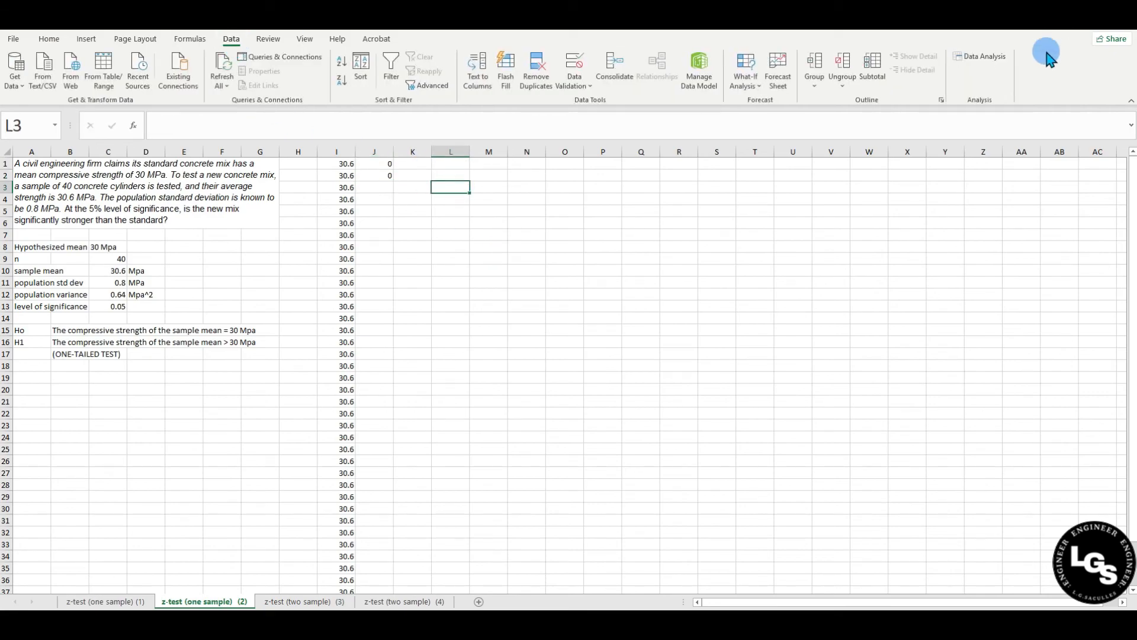
left_click(994, 58)
left_click_drag(322, 252, 670, 195)
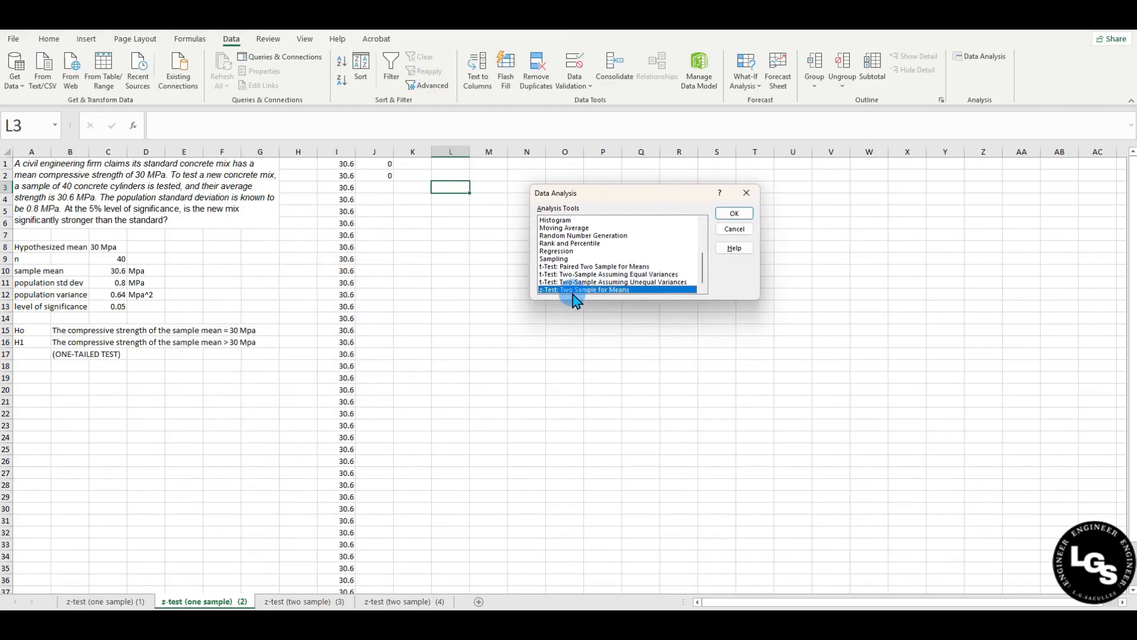
left_click(733, 215)
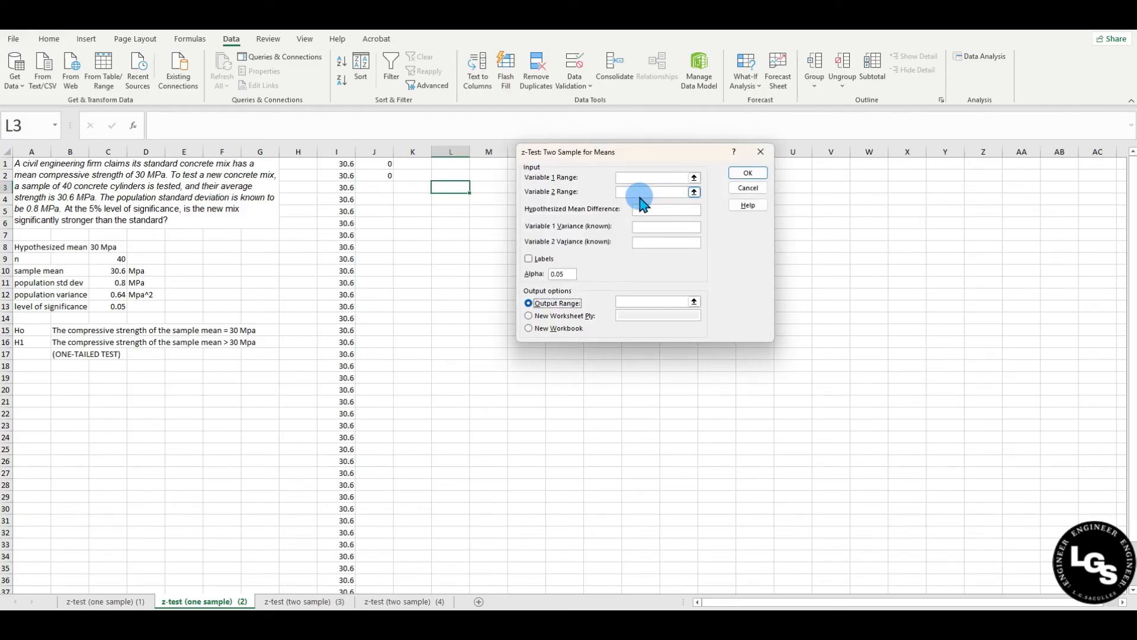
left_click_drag(622, 157, 584, 208)
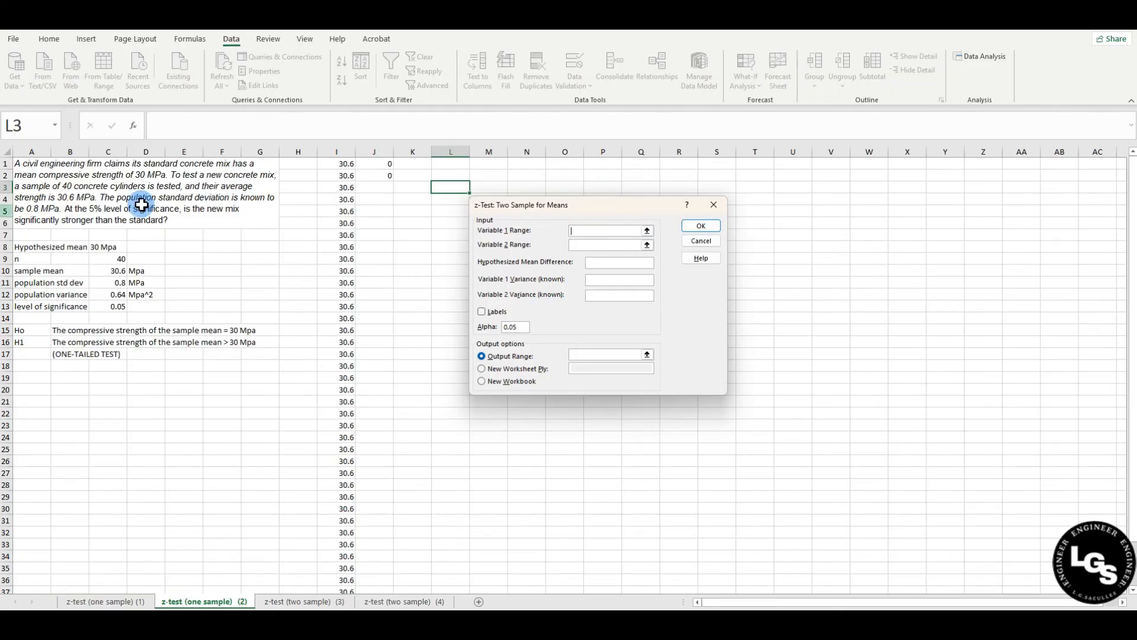
left_click(604, 230)
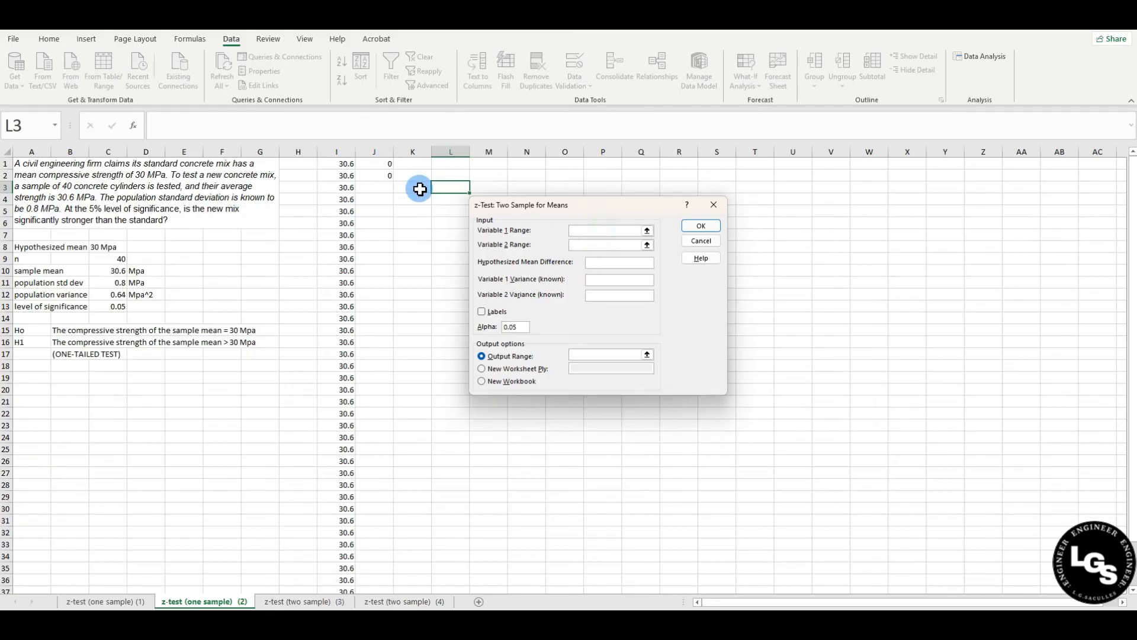
left_click_drag(344, 162, 329, 562)
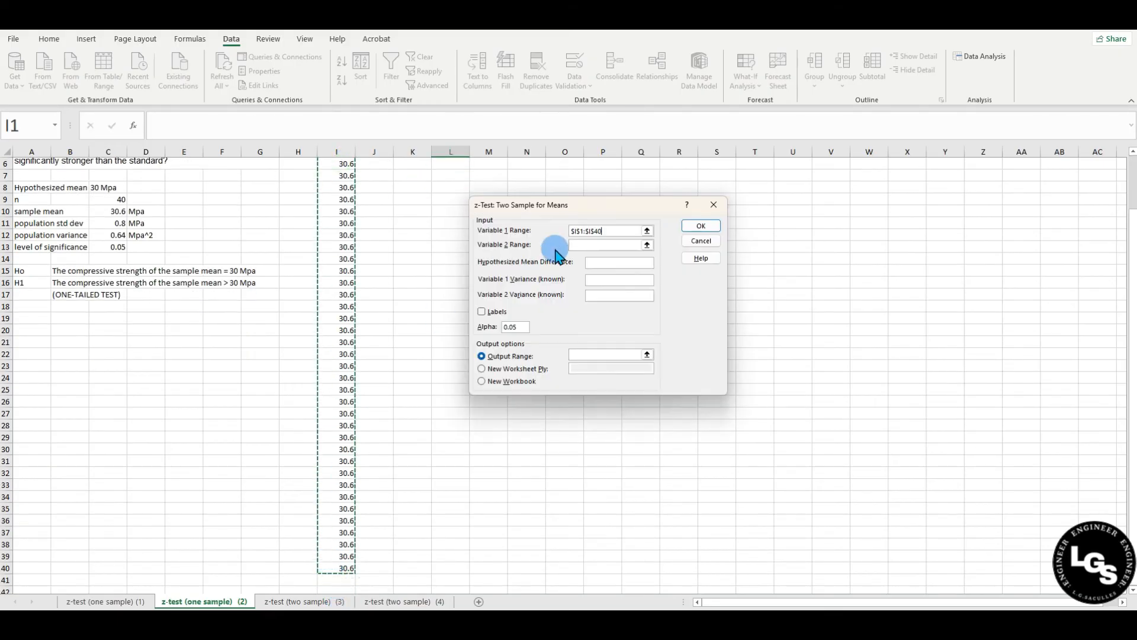
left_click(598, 244)
scroll(358, 271, "up", 2)
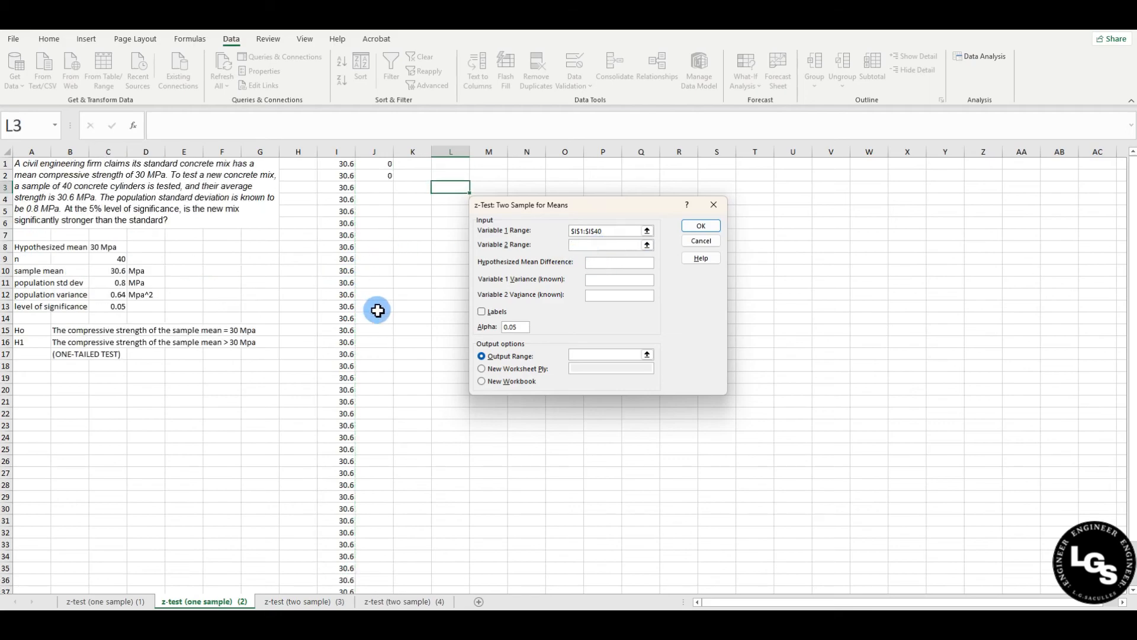
left_click_drag(376, 163, 375, 177)
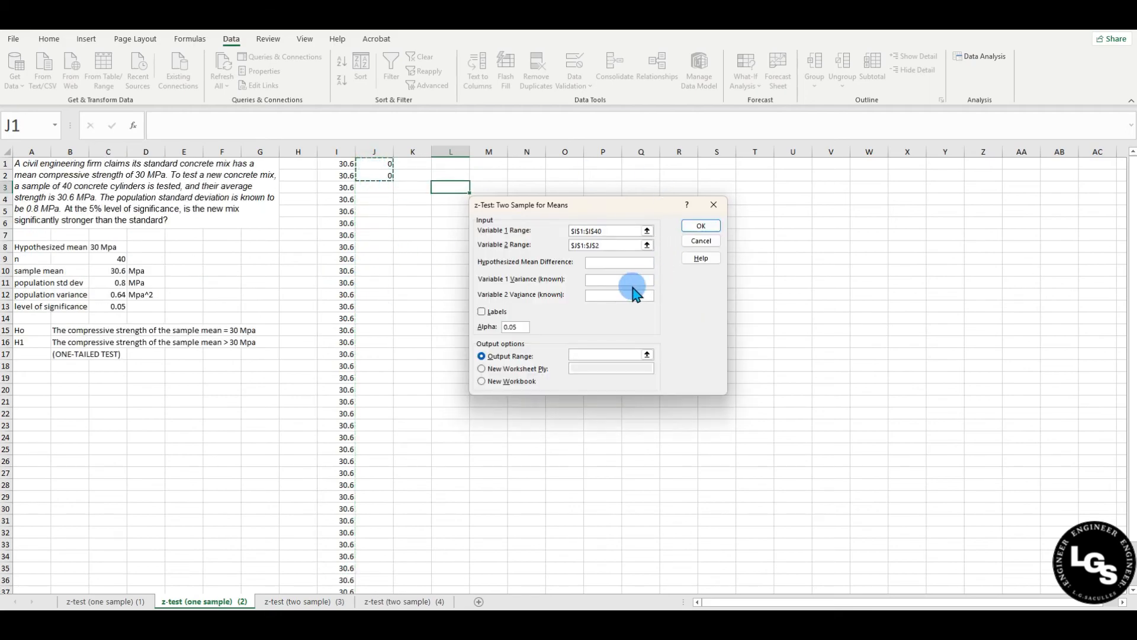
Set the hypothesized mean difference to 30, the Variable 1 variance to 0.64 and the Variable 2 variance to 1E-99.
left_click(613, 264)
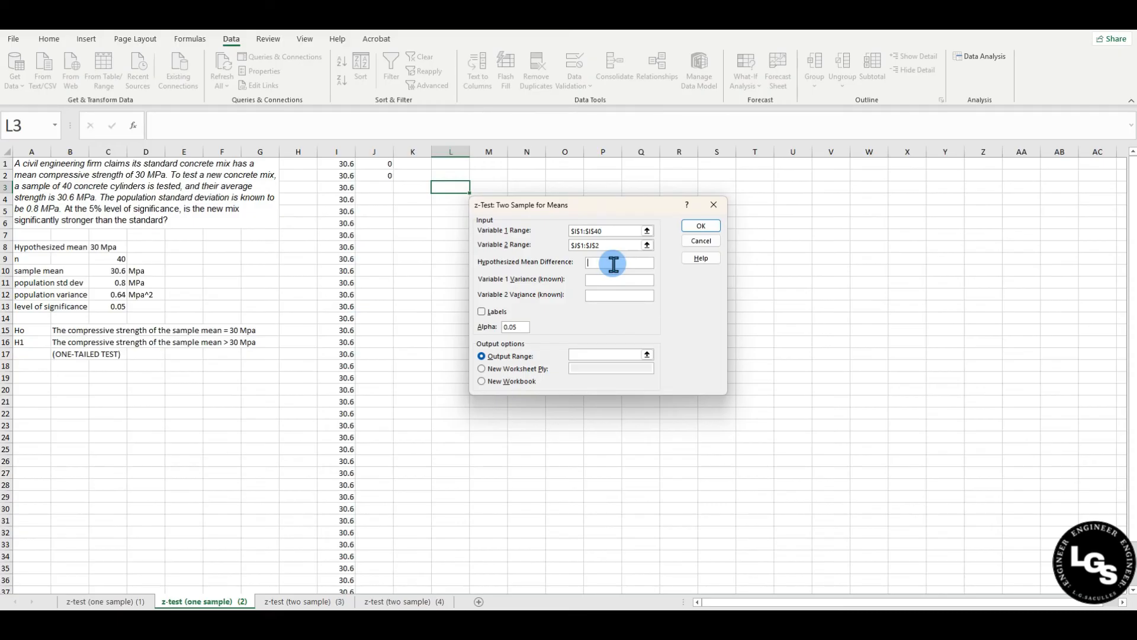
left_click(601, 281)
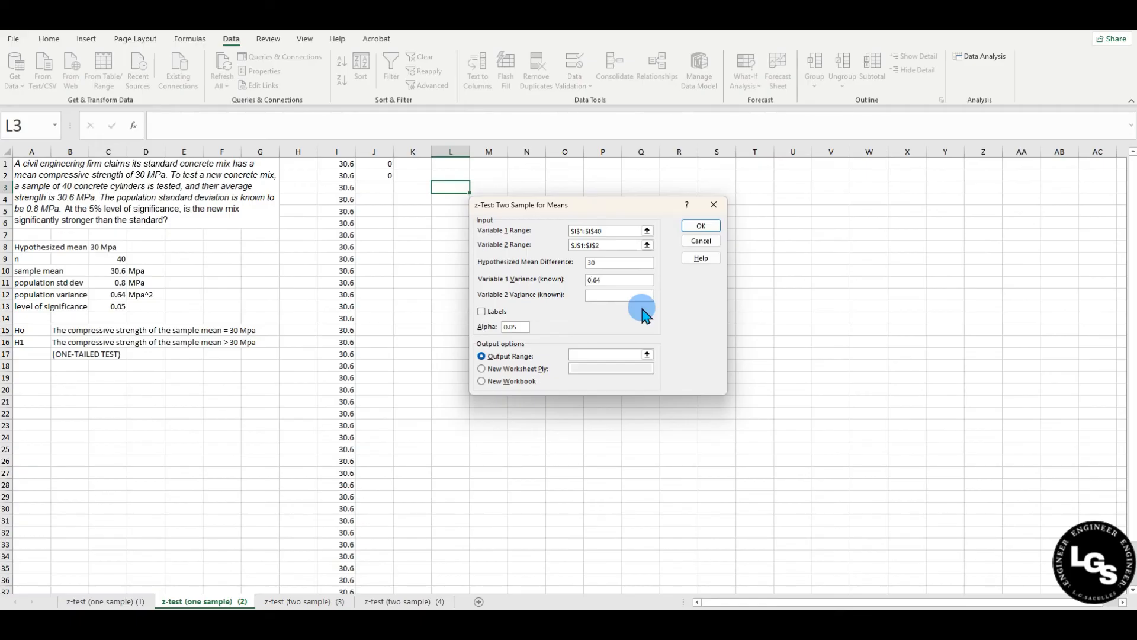
left_click(606, 293)
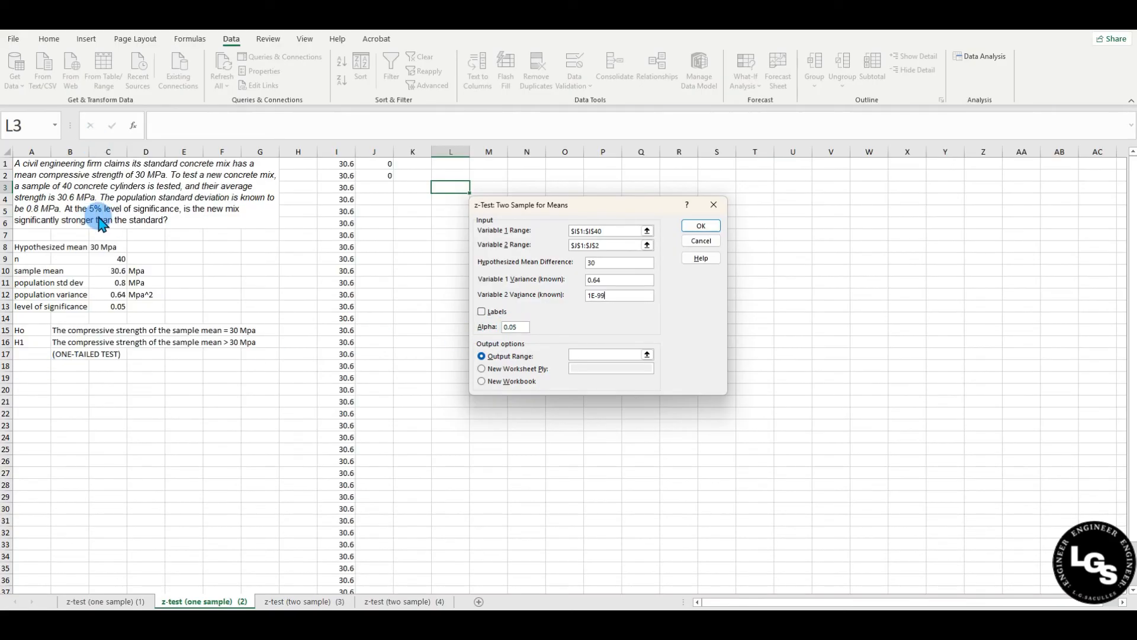
Keep alpha at 0.05, set the output range to L1 and run the z-test.
double_click(512, 327)
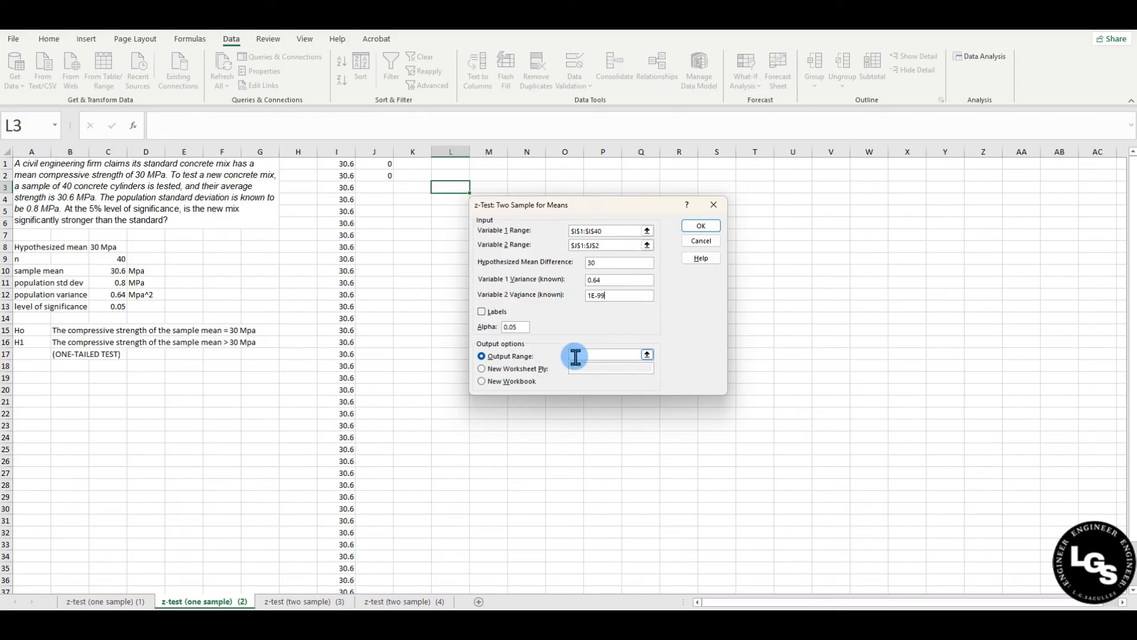
left_click_drag(588, 203, 256, 200)
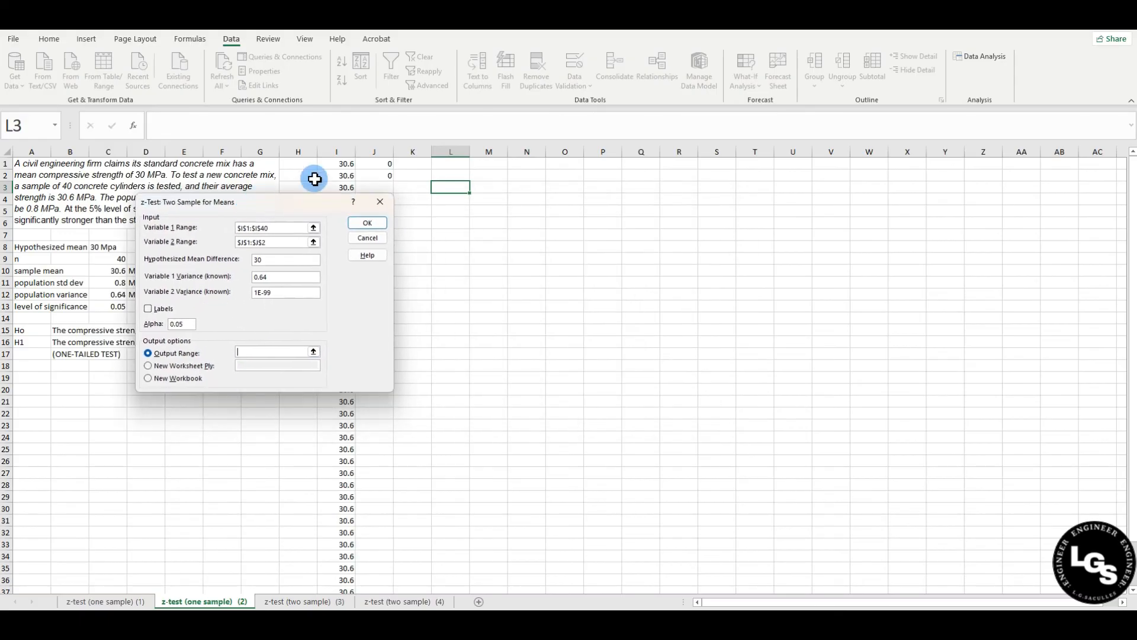
left_click(458, 165)
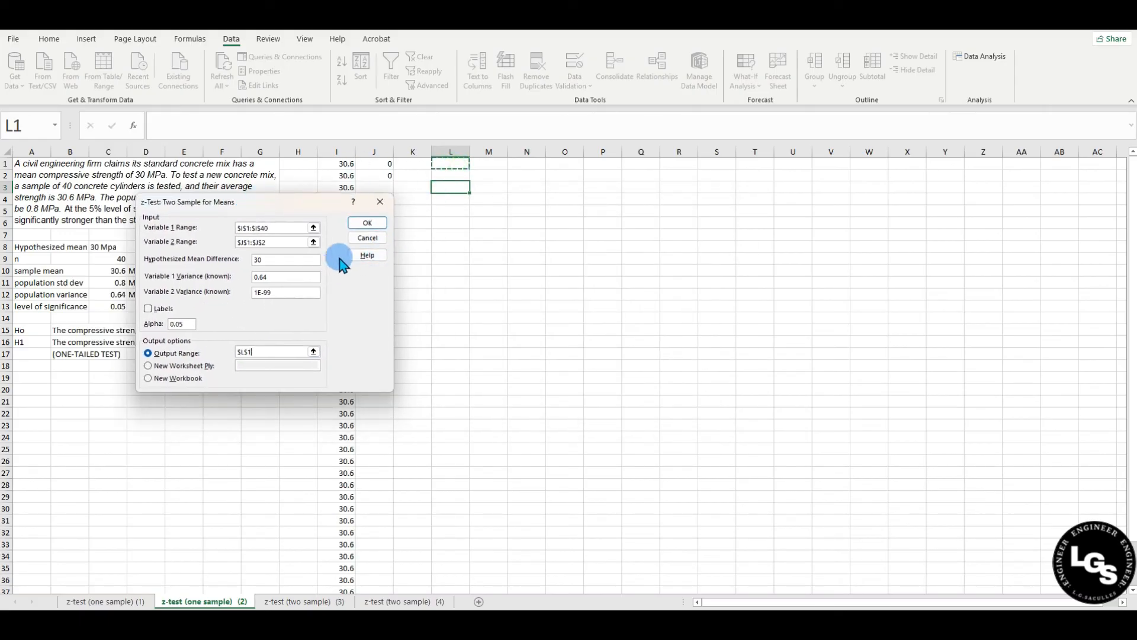
left_click(365, 232)
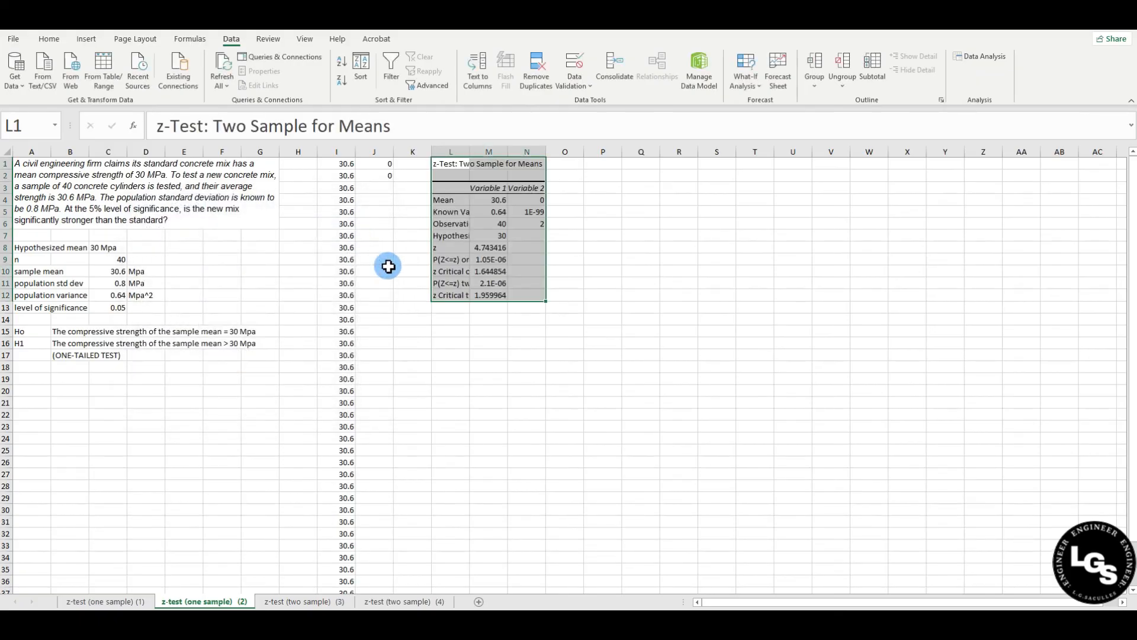
left_click(553, 355)
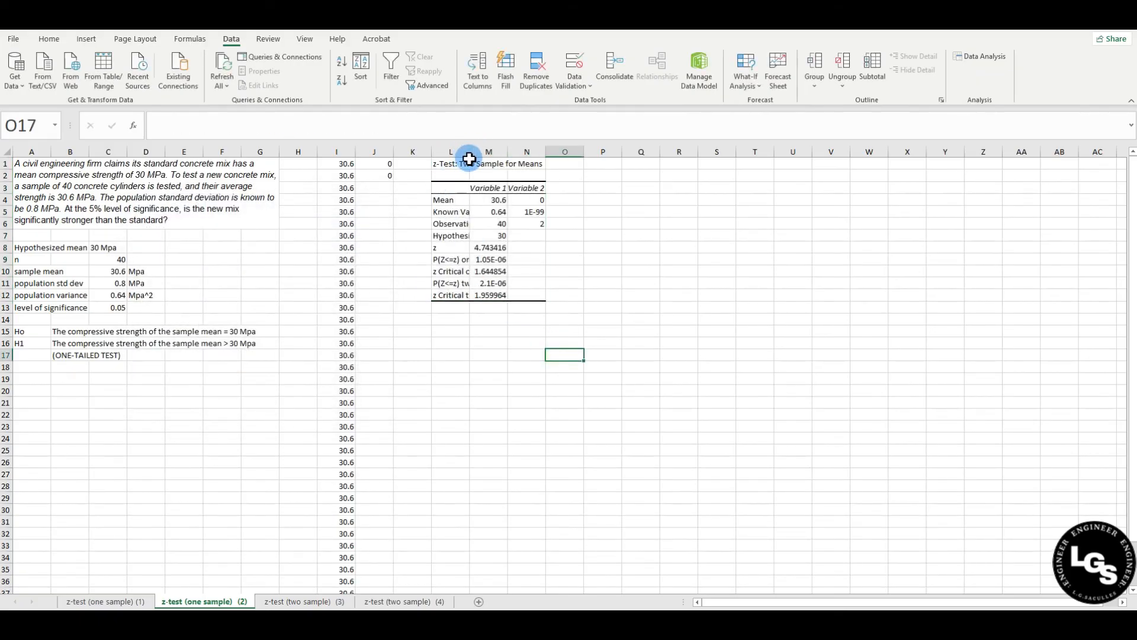
Widen column L and change the output title in L1 to "z-Test: One Sample".
left_click_drag(472, 155, 546, 153)
left_click(465, 164)
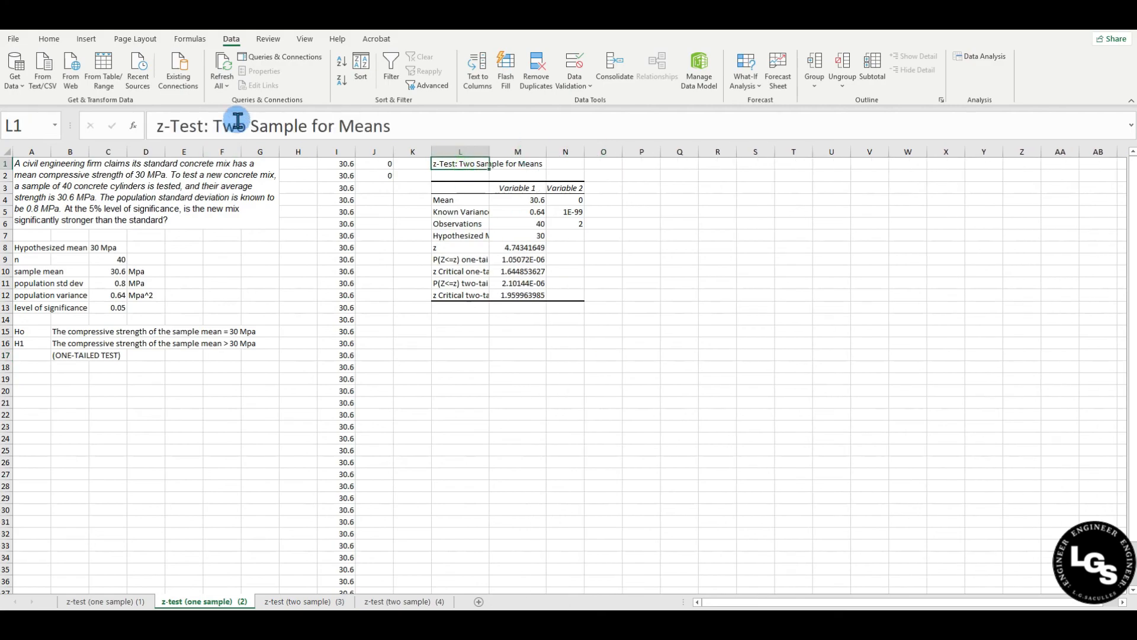
left_click_drag(248, 132, 218, 132)
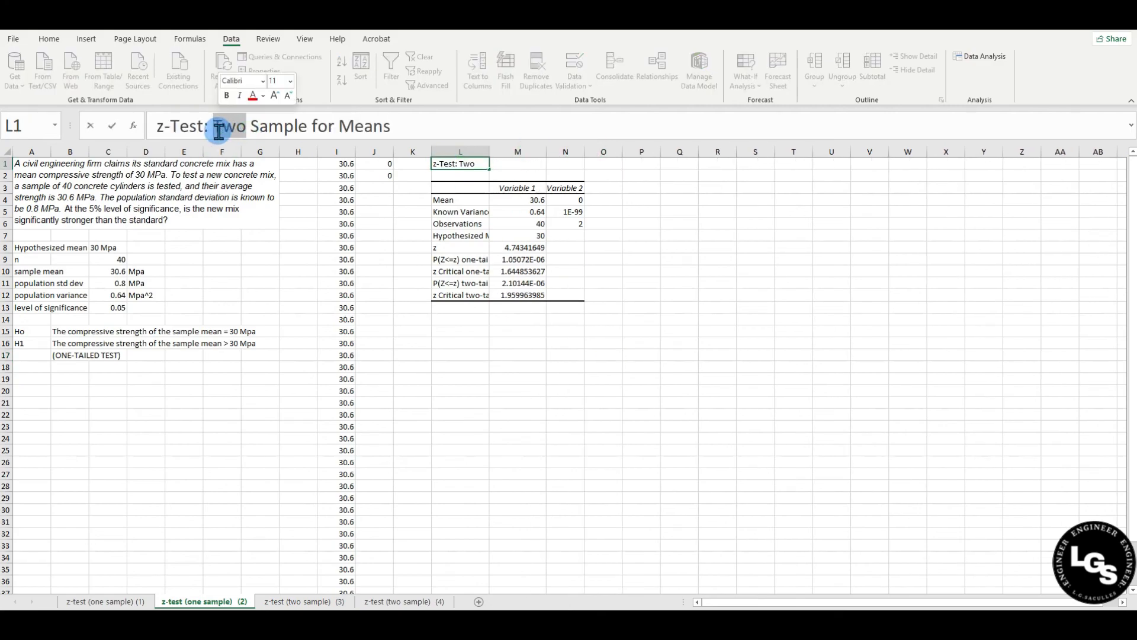
type("One")
left_click_drag(360, 128, 305, 128)
key("BackSpace")
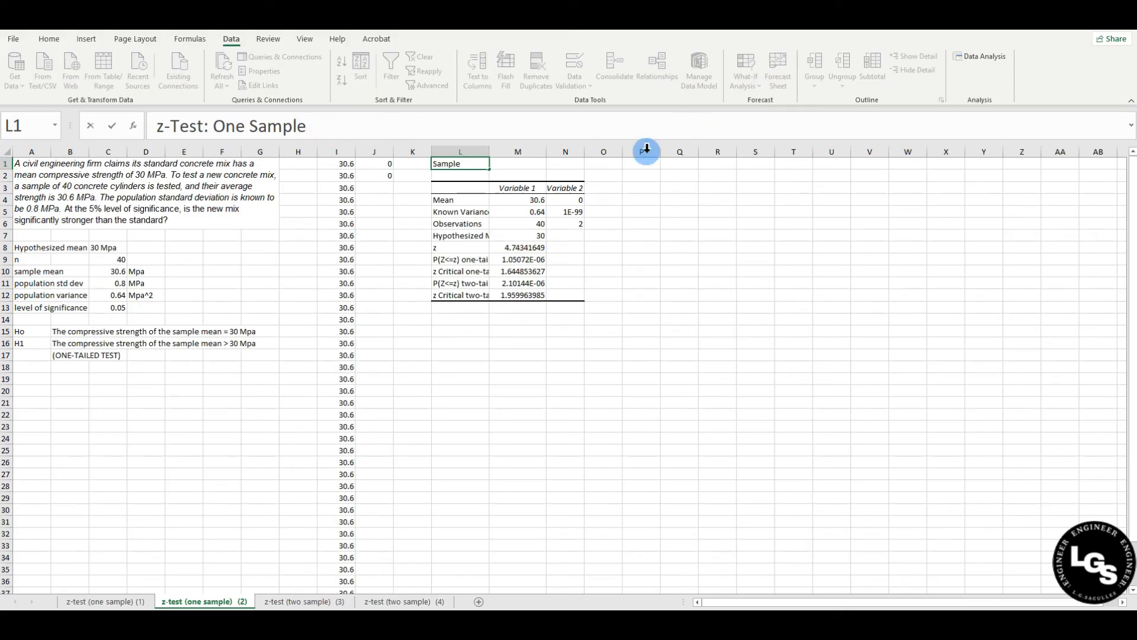
Delete column N holding the dummy Variable 2 results from the output table.
left_click(566, 153)
right_click(567, 155)
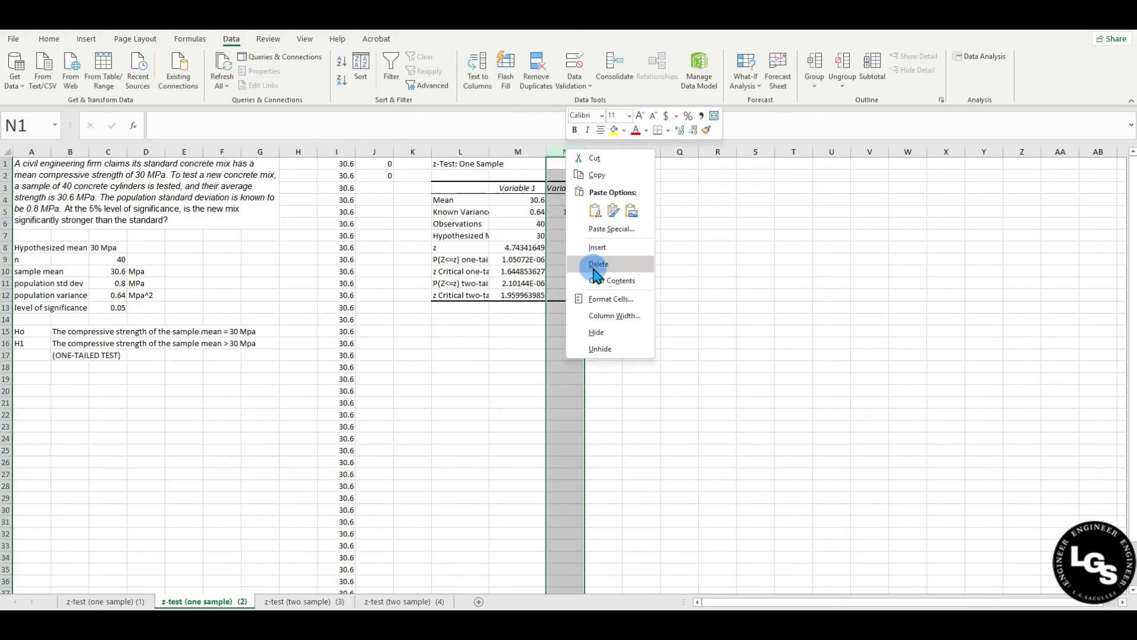
left_click(594, 261)
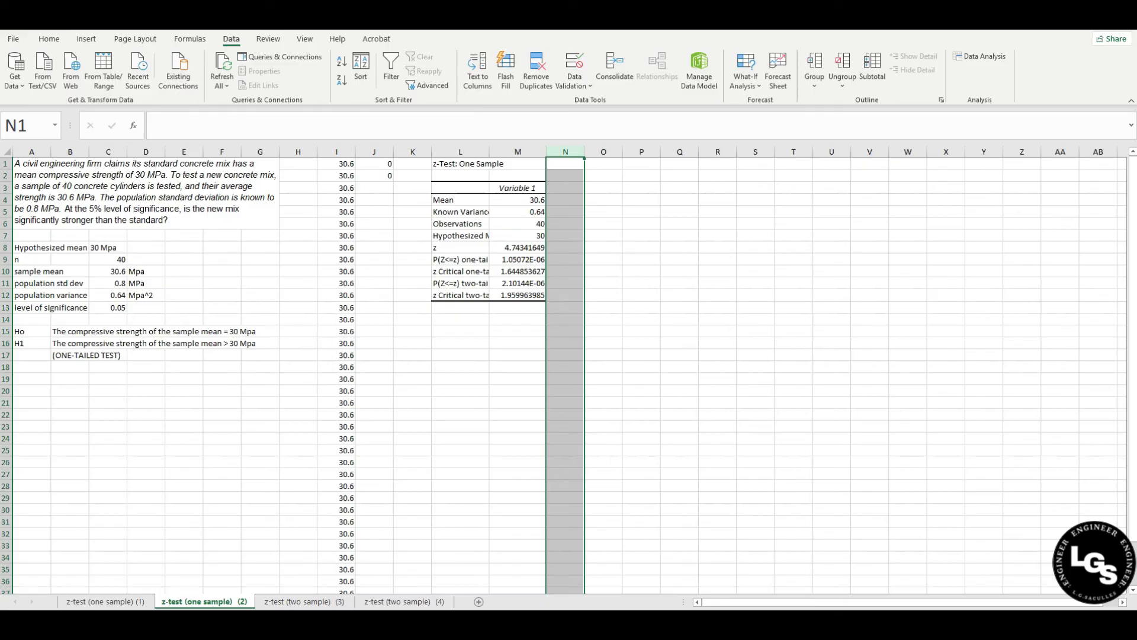
left_click(461, 365)
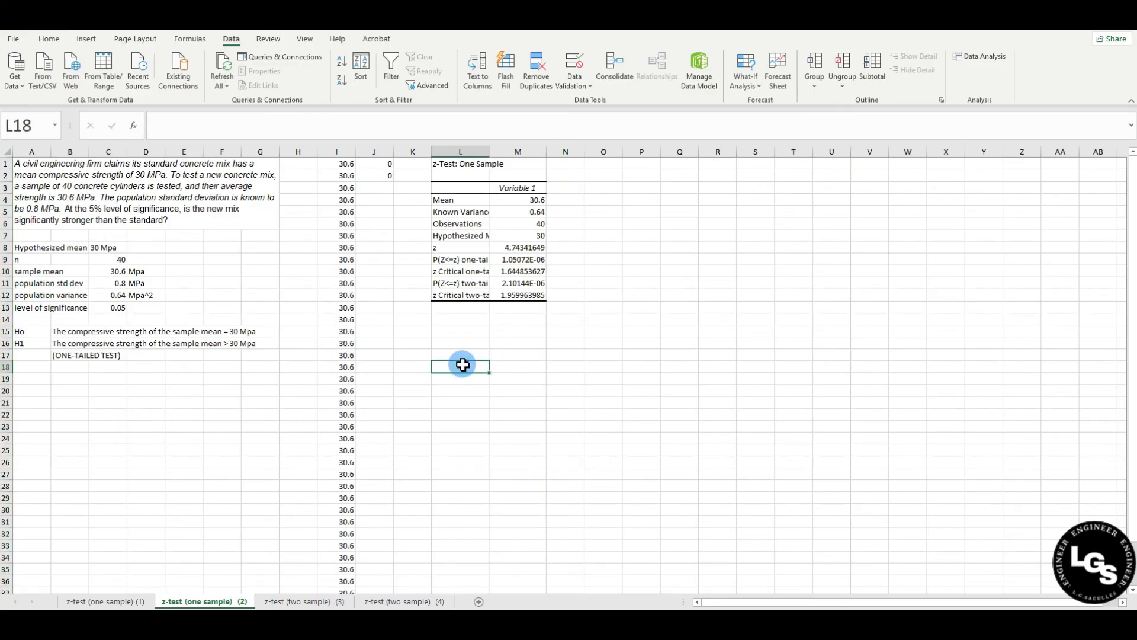
Widen column L further for the row labels and review the mean, observations, hypothesized mean and z rows.
left_click(472, 204)
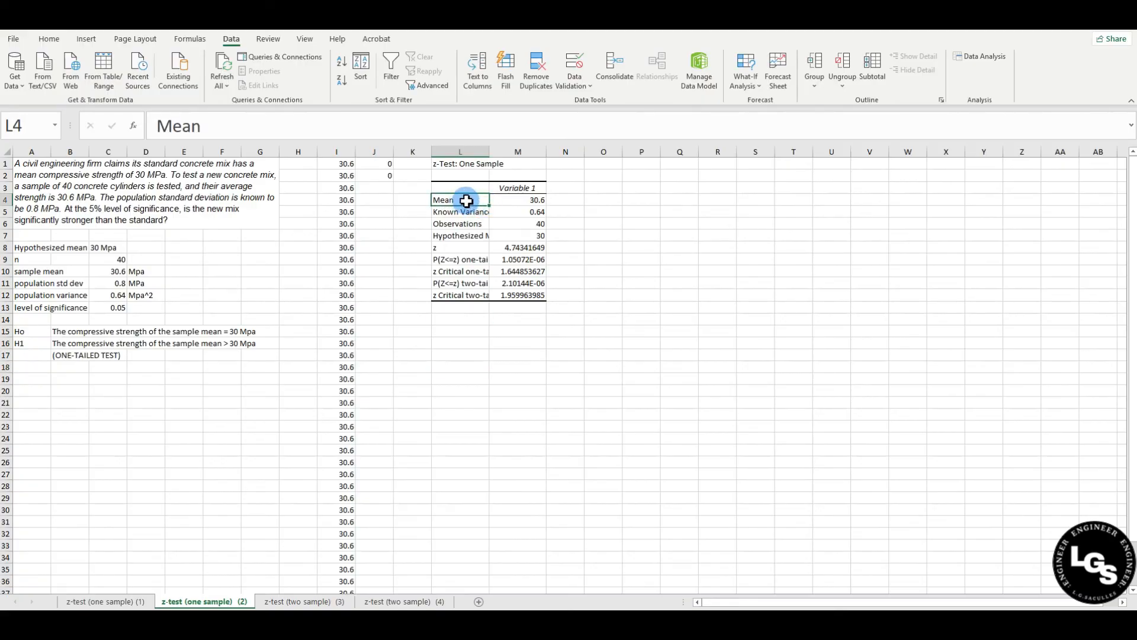
left_click_drag(466, 201, 509, 200)
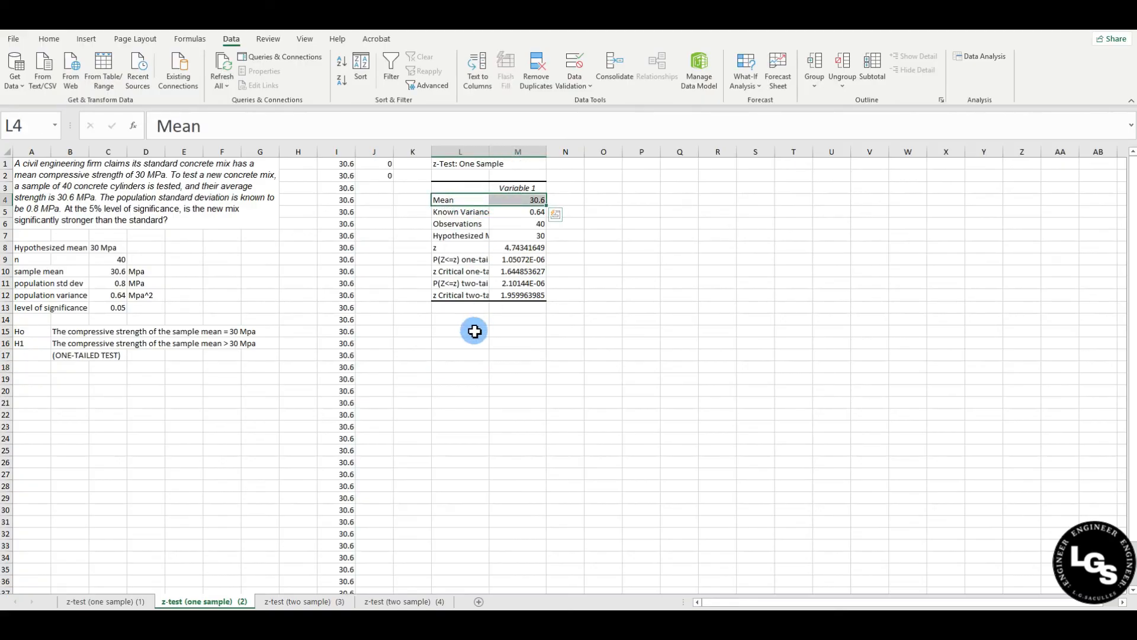
left_click(465, 353)
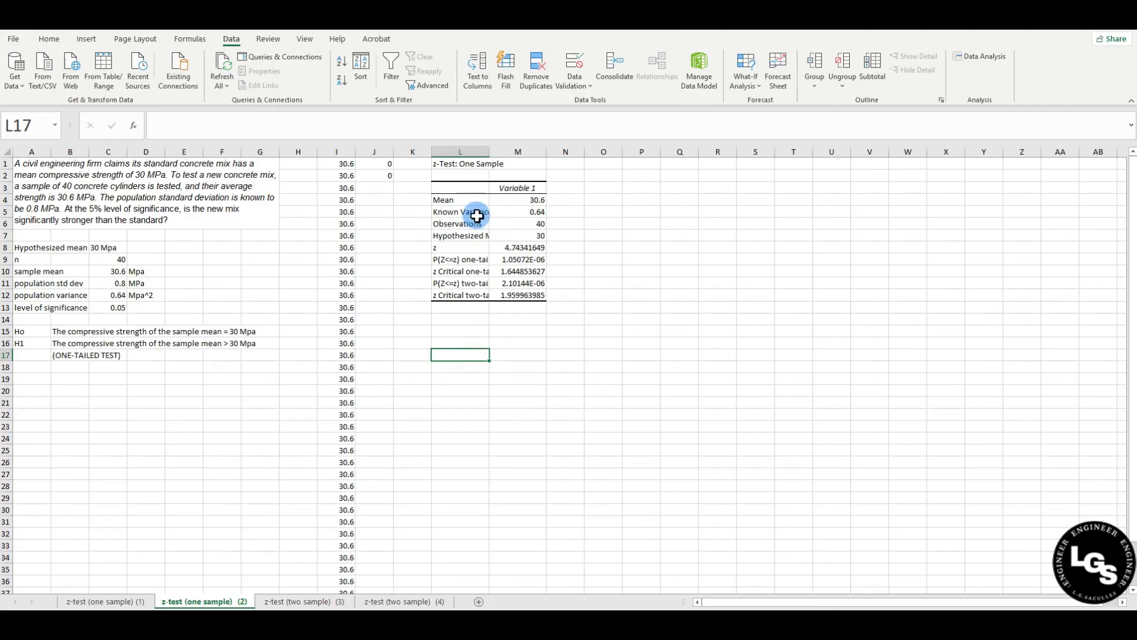
left_click_drag(486, 155, 503, 153)
left_click_drag(485, 224, 522, 224)
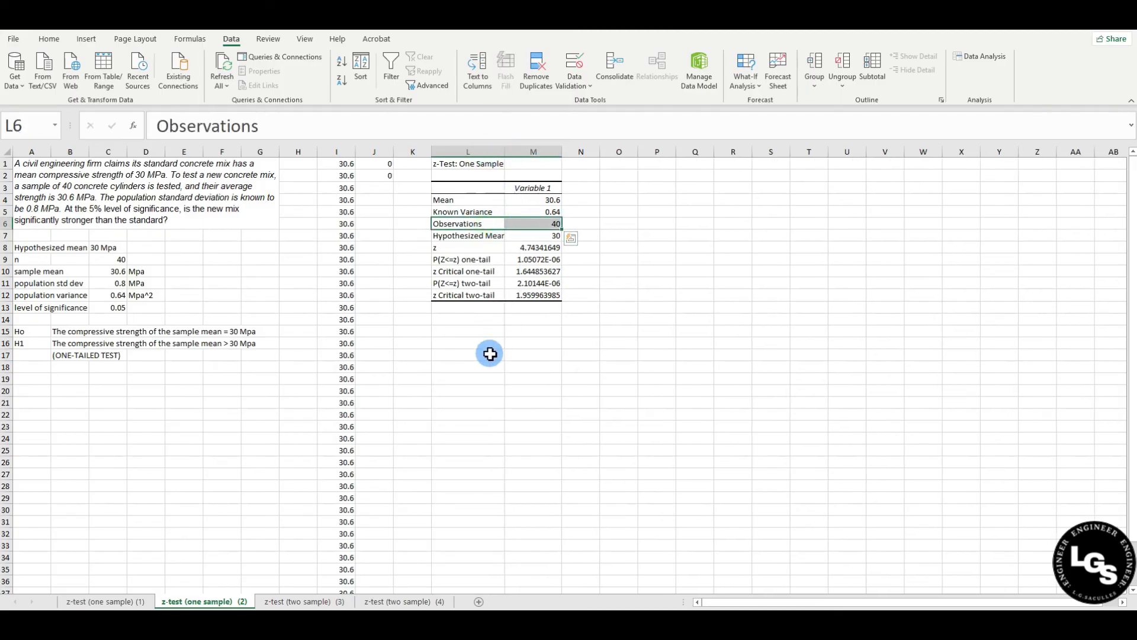
left_click(466, 344)
left_click_drag(484, 248, 485, 236)
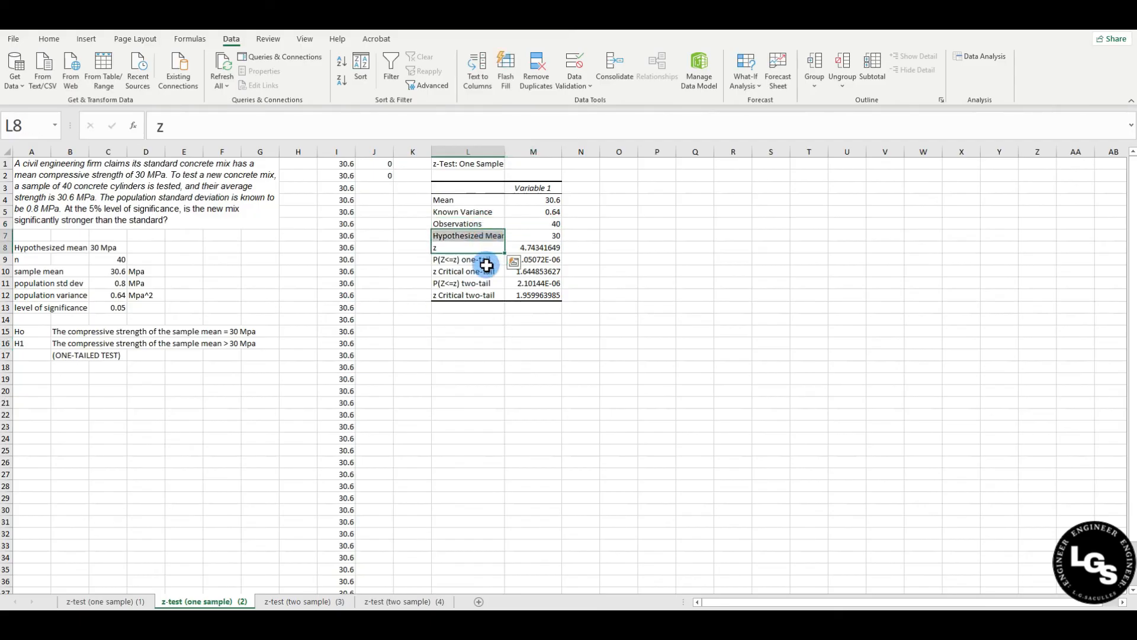
left_click(543, 247)
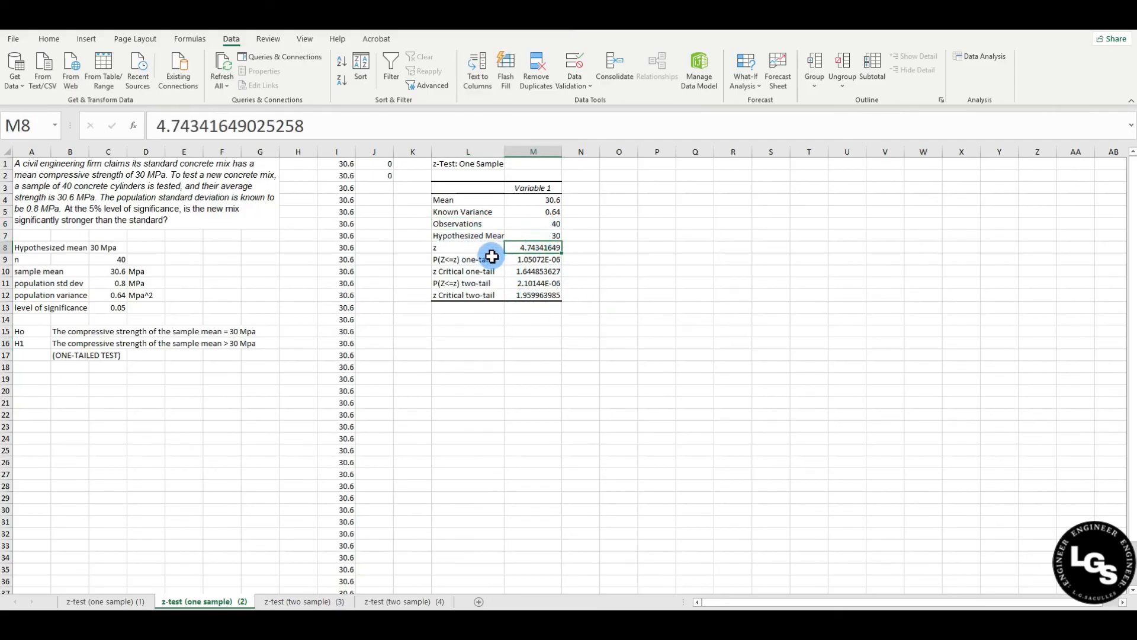
Fill the z statistic row, L8:M8, with yellow.
left_click_drag(483, 251, 520, 248)
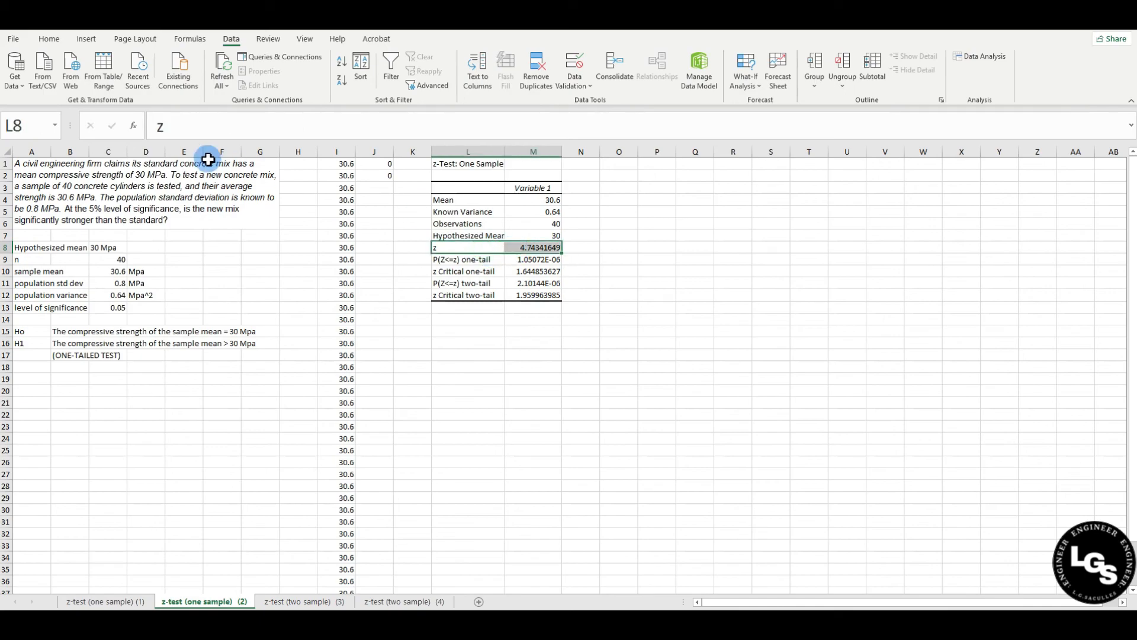
left_click(49, 39)
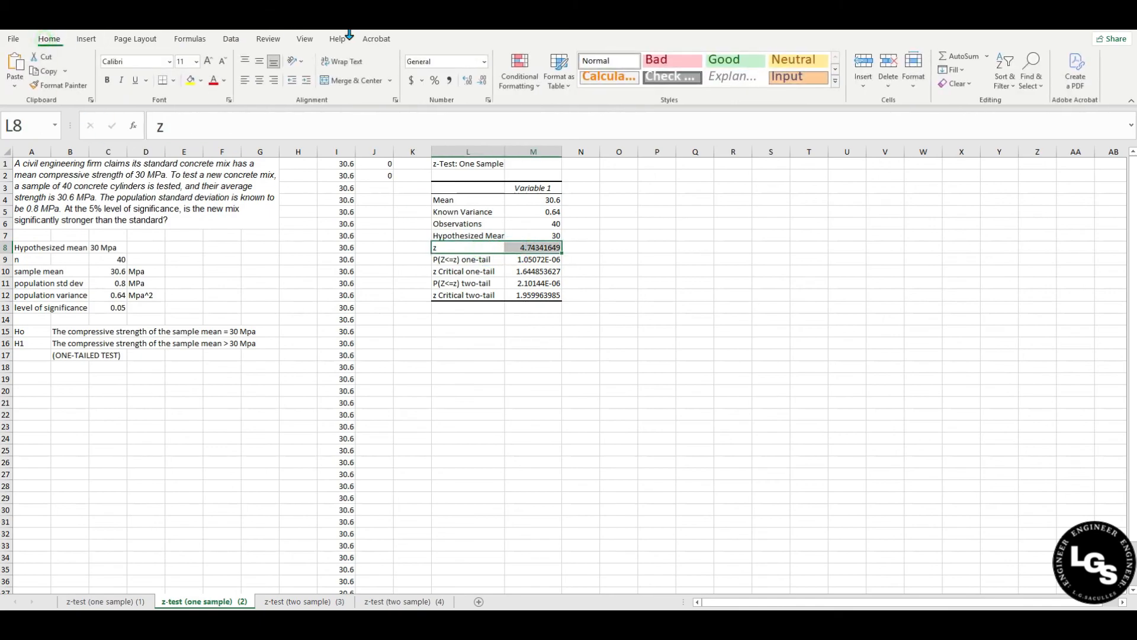
left_click(189, 81)
left_click(556, 328)
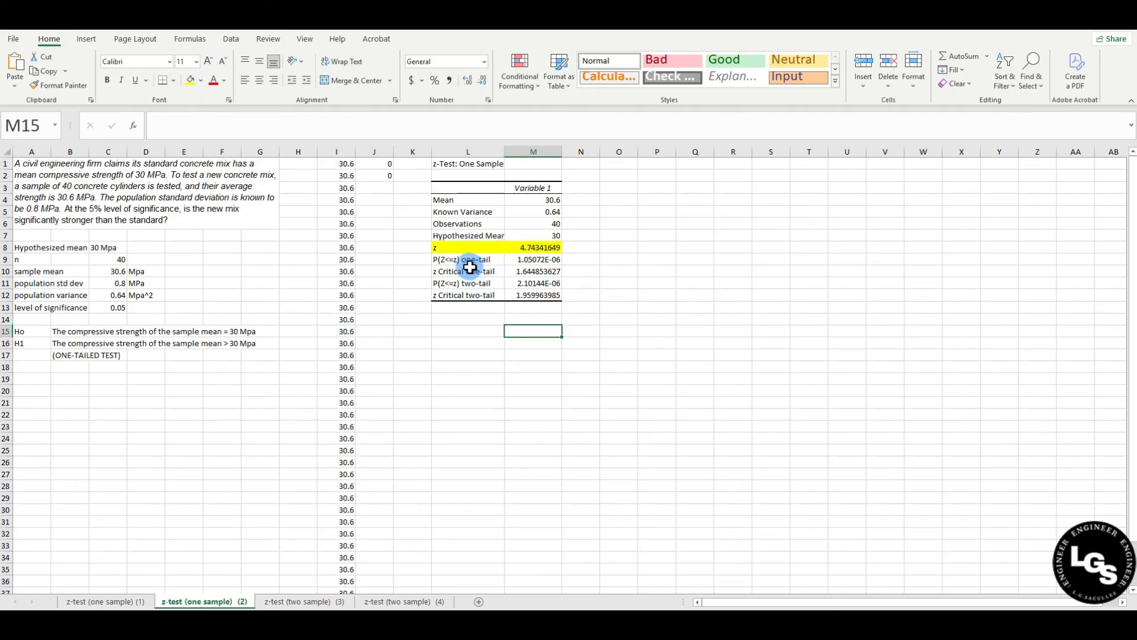
Check the one-tail and two-tail result rows and fill the "(ONE-TAILED TEST)" note in B17 with light green.
left_click(550, 263)
left_click(495, 273)
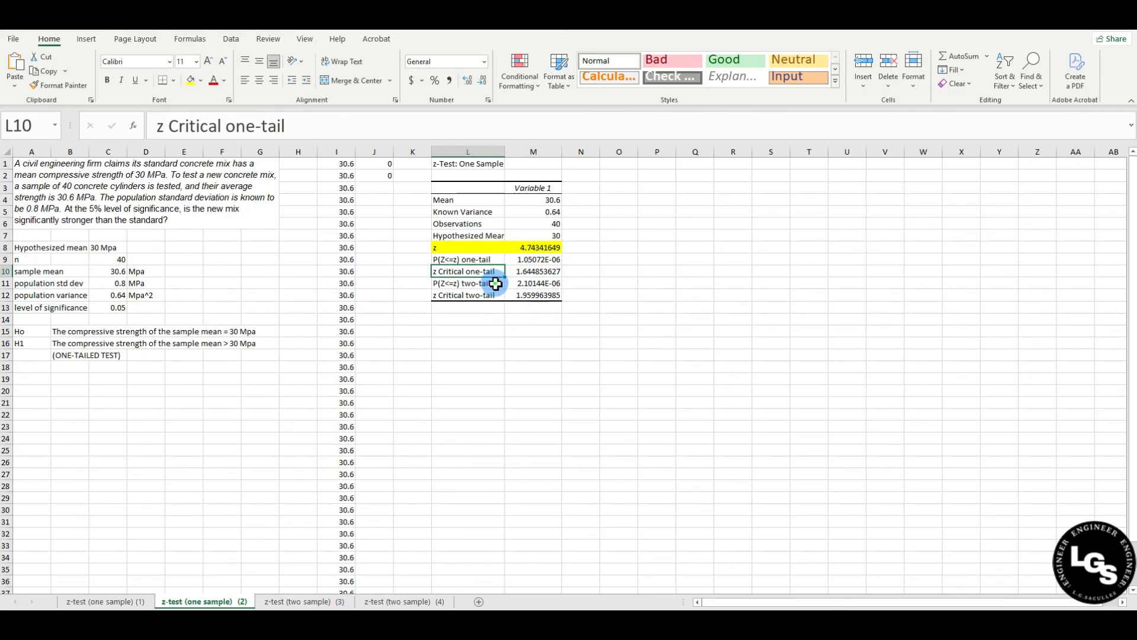
left_click(495, 283)
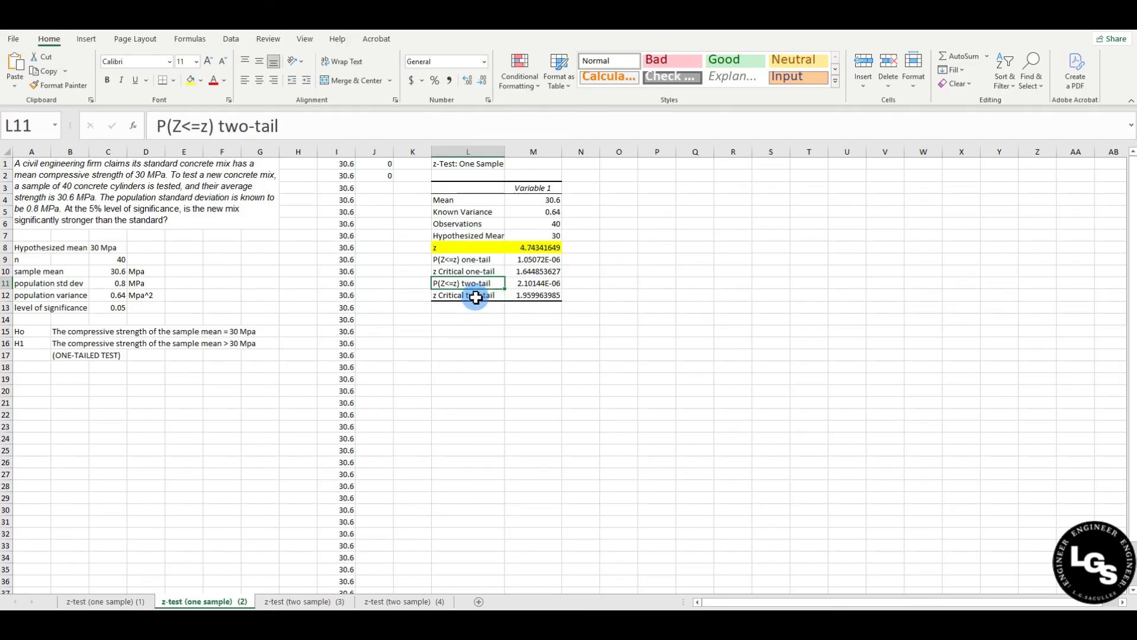
left_click(476, 296)
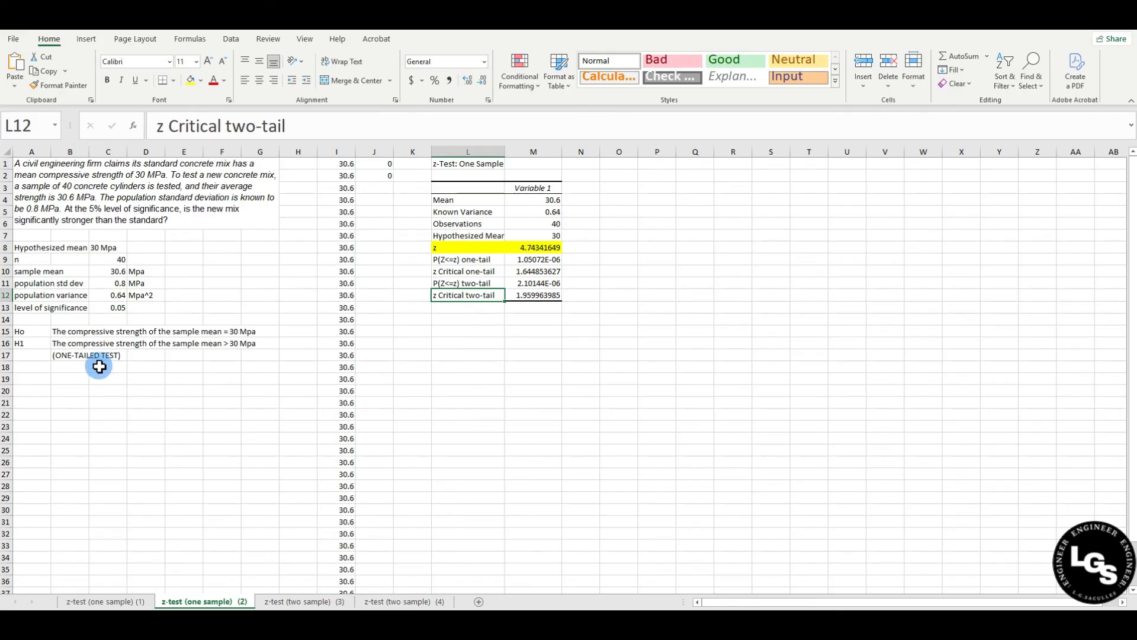
left_click(71, 364)
left_click(74, 355)
left_click(201, 80)
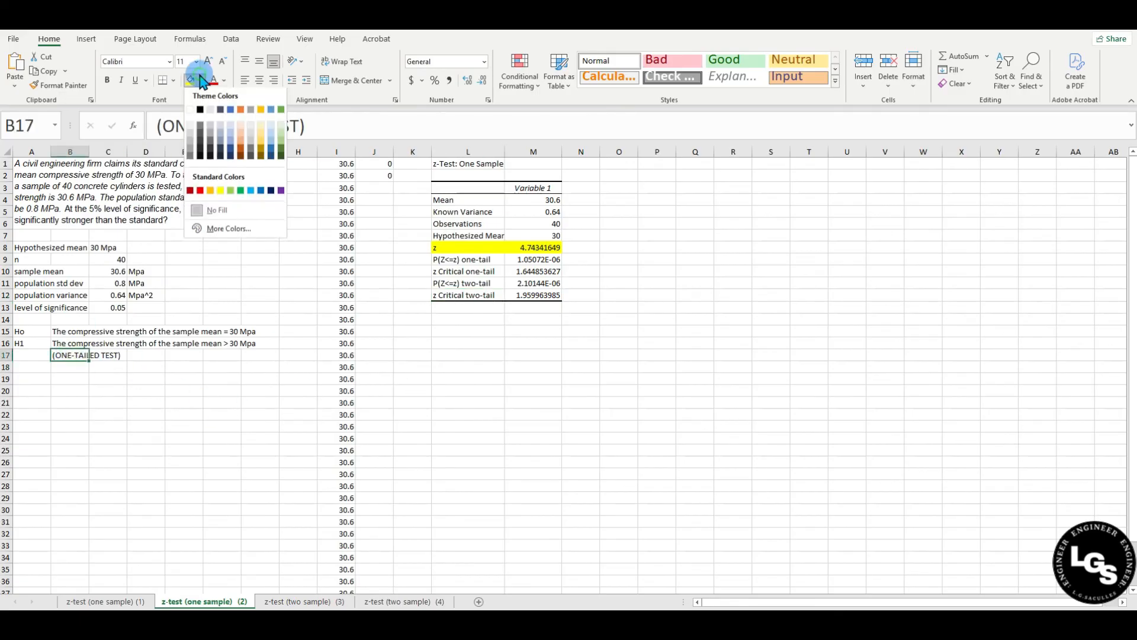
left_click(233, 187)
left_click(435, 353)
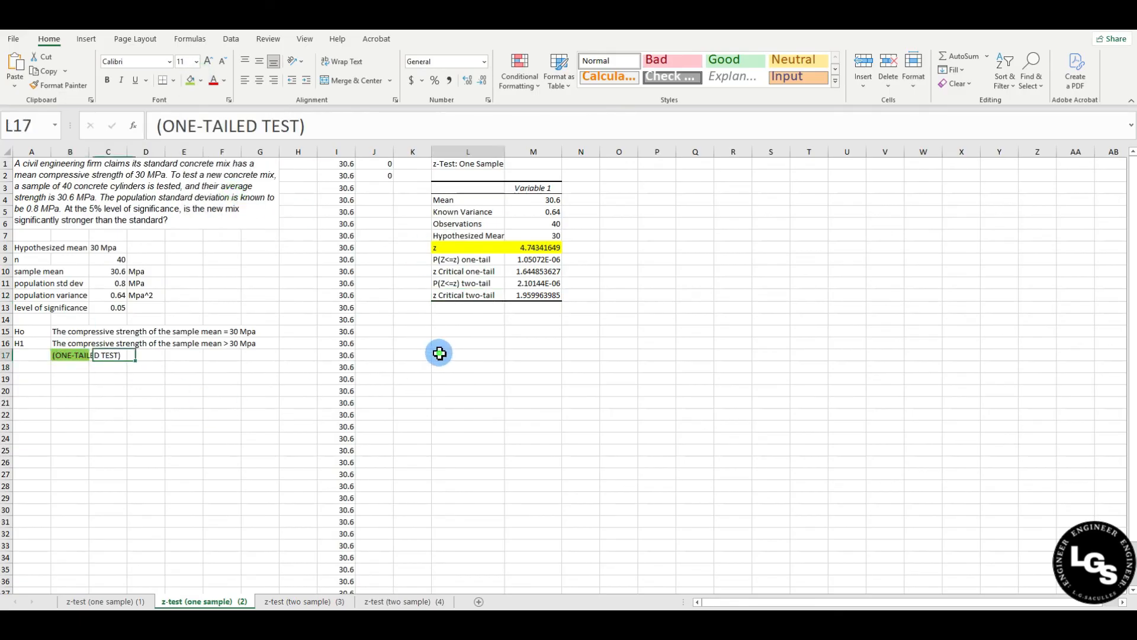
Fill the z Critical one-tail row, L10:M10, with the same light green.
left_click_drag(448, 267, 528, 273)
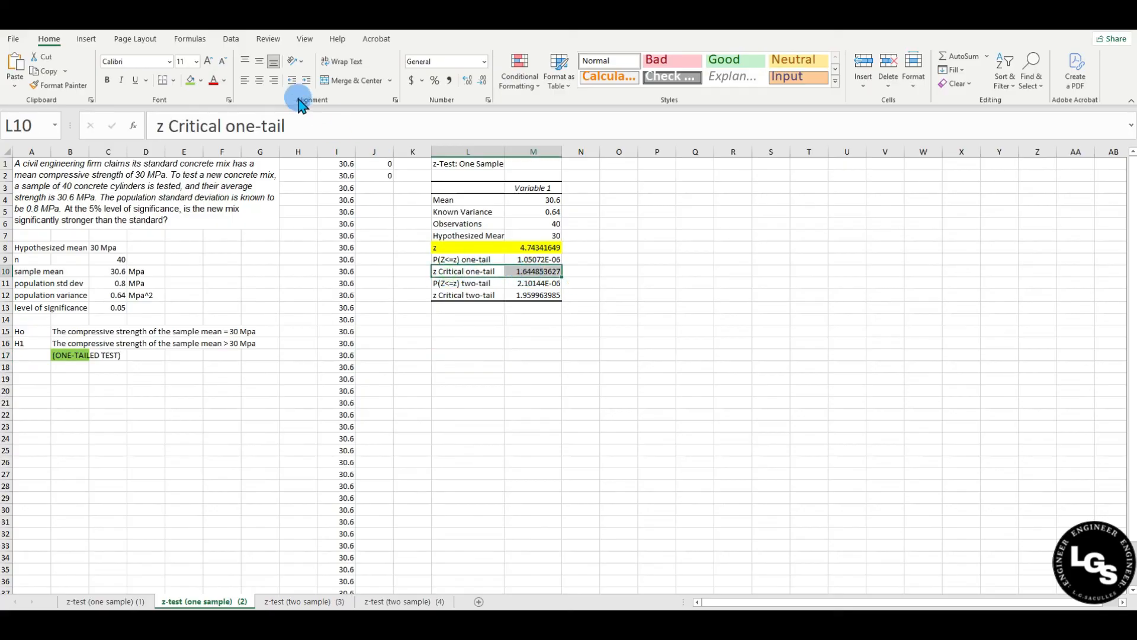
left_click(190, 80)
left_click(576, 365)
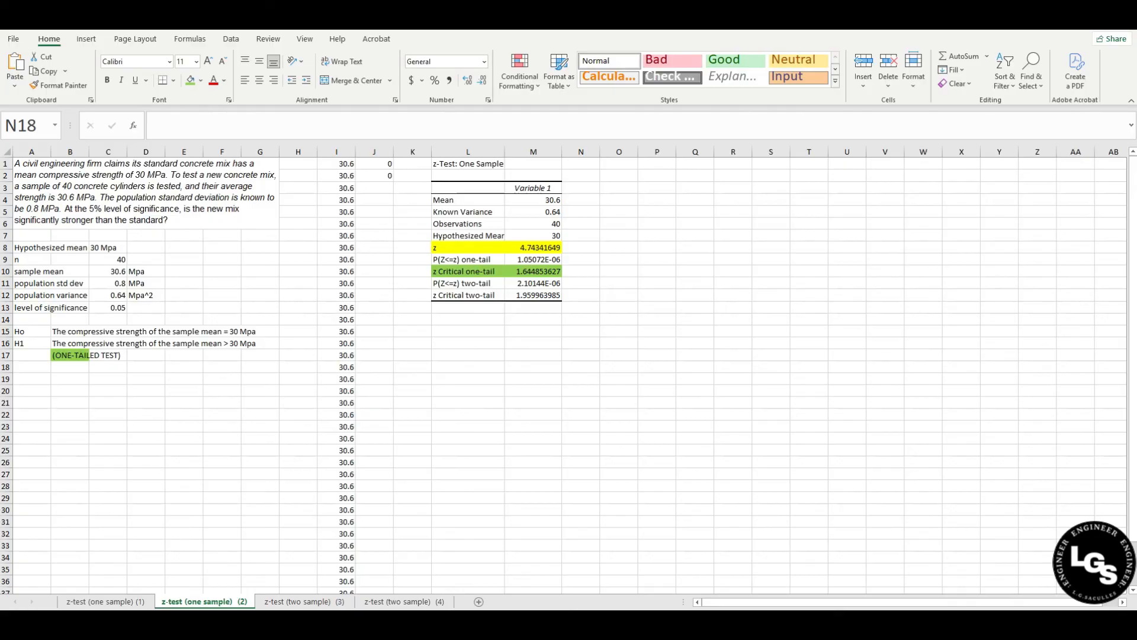
Paste the copied normal curve picture, place it directly below the results table, and compare it with the critical and test z values.
key("ctrl+v")
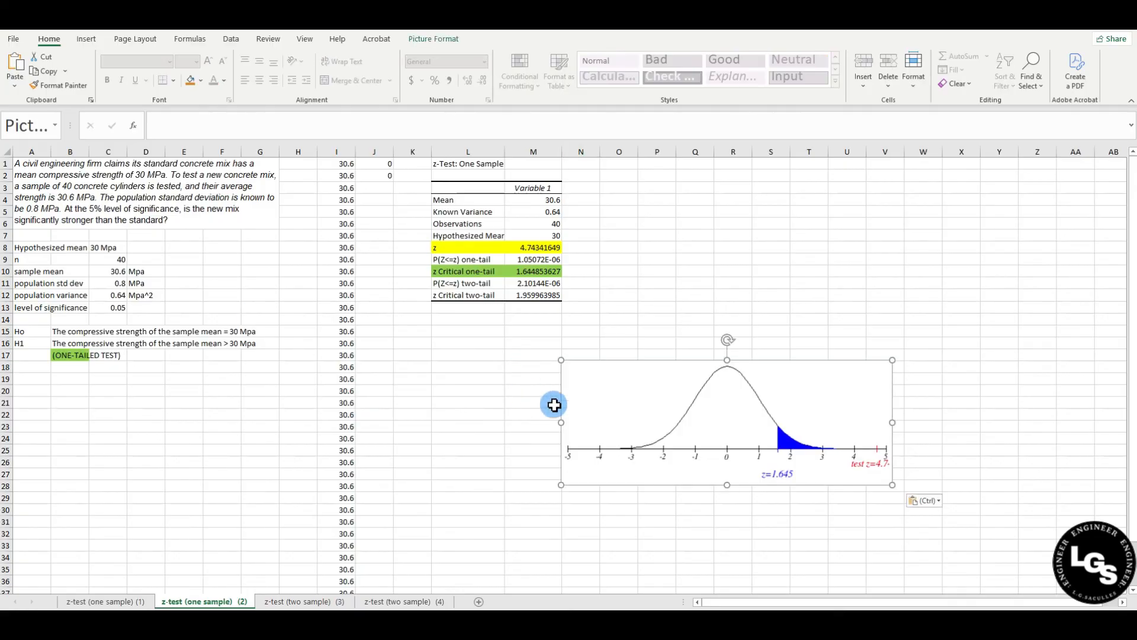
left_click_drag(677, 391, 521, 345)
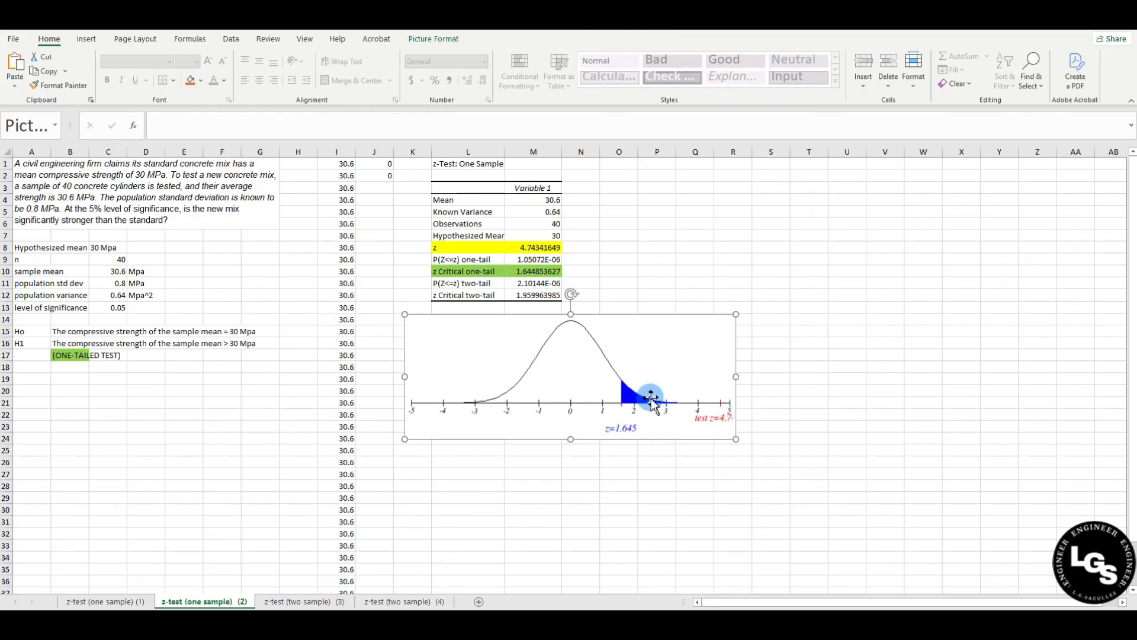
left_click(522, 271)
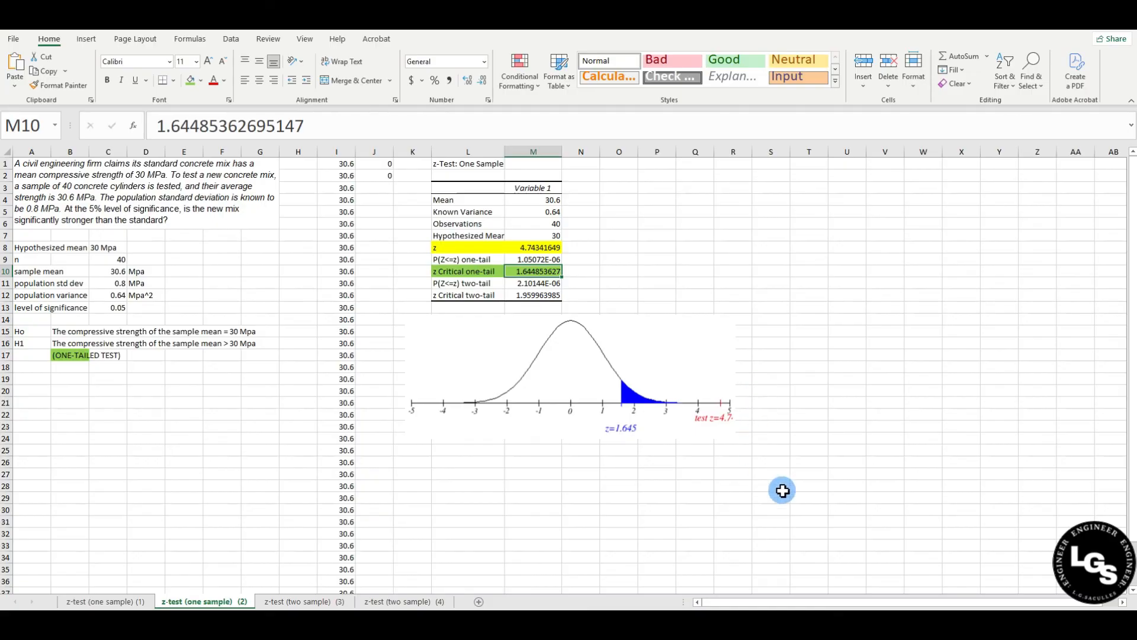
left_click(469, 249)
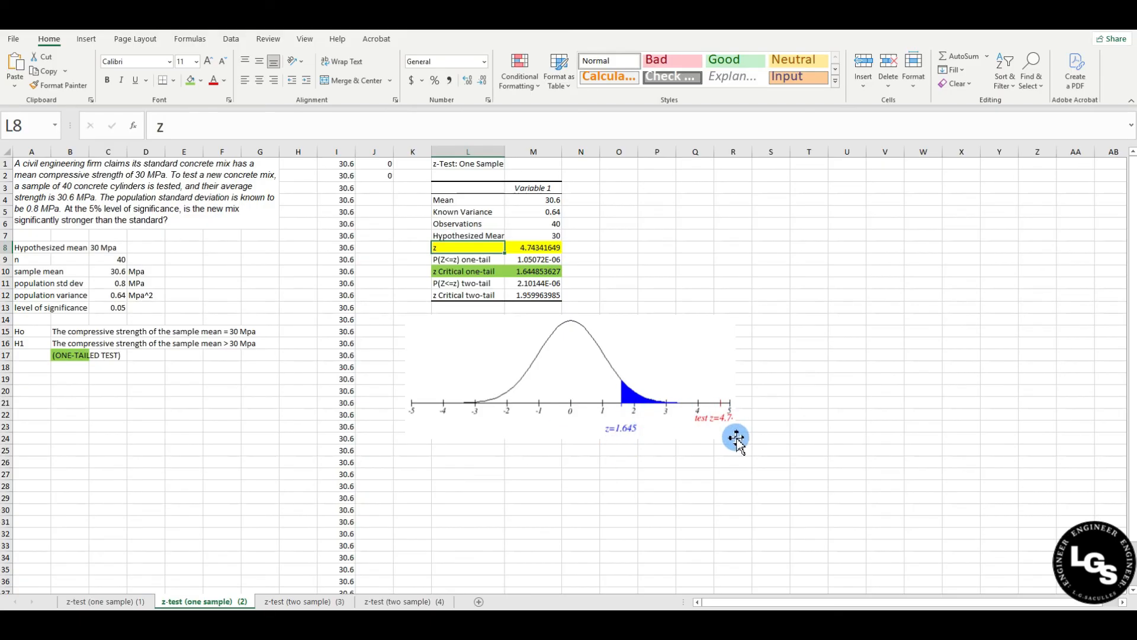
Enter the label "Decision" in L26 below the normal curve picture, correcting its spelling.
left_click(449, 463)
type("Deciison")
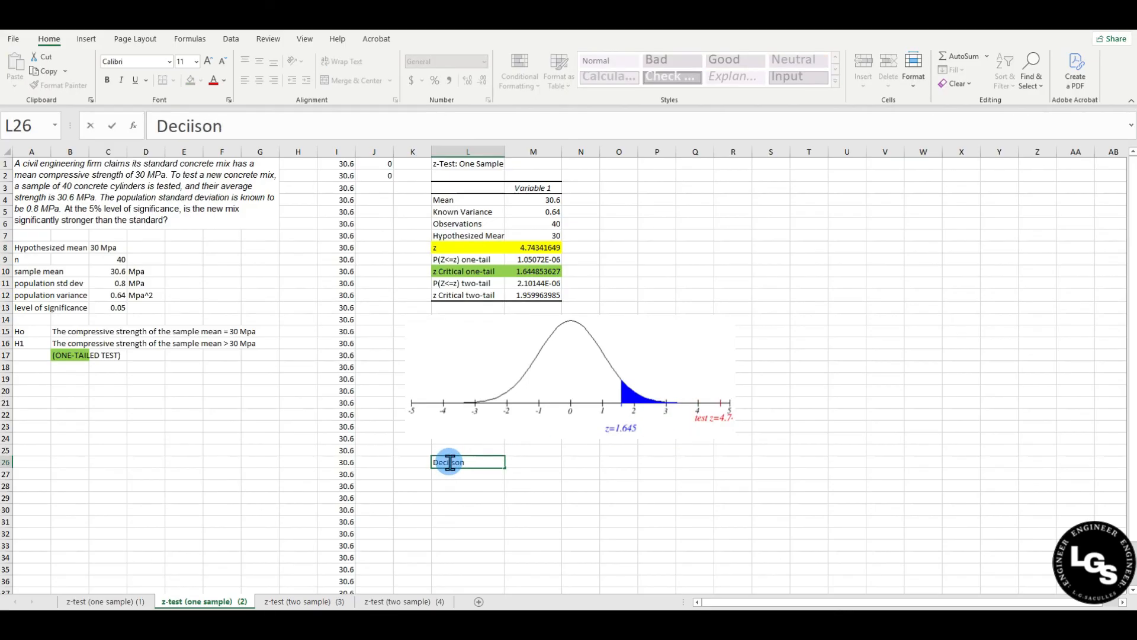
key("Tab")
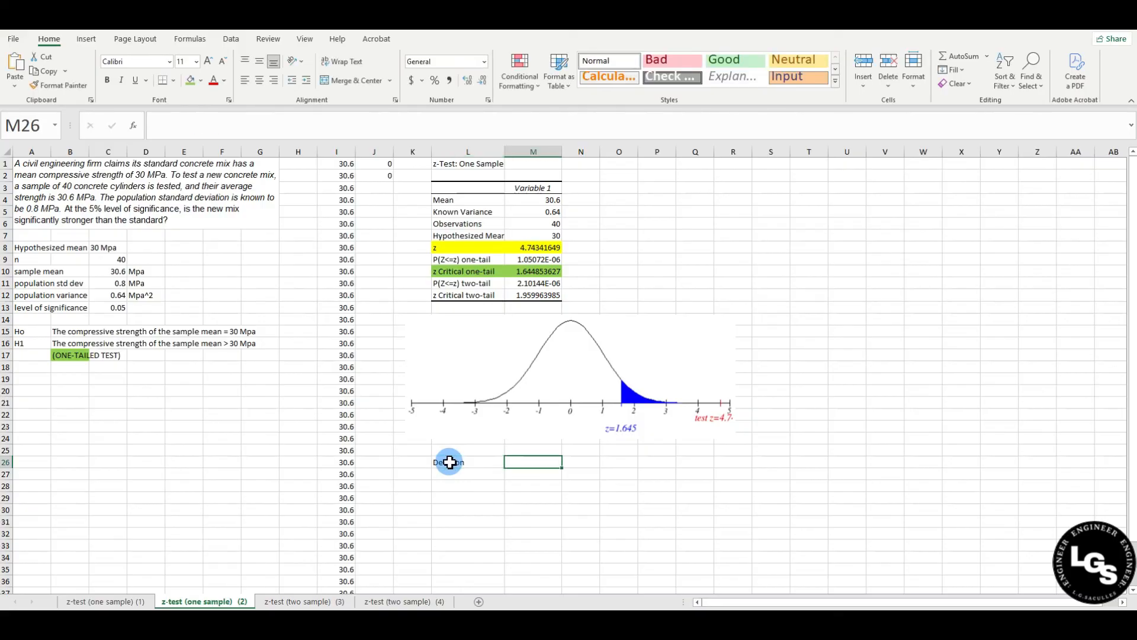
left_click(474, 468)
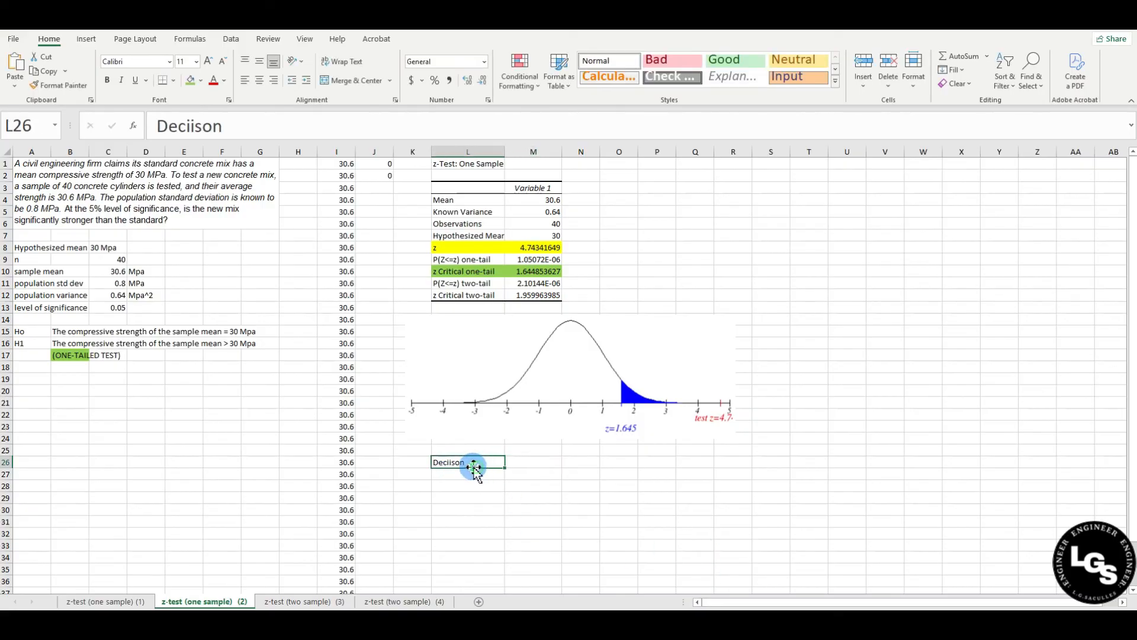
left_click(229, 118)
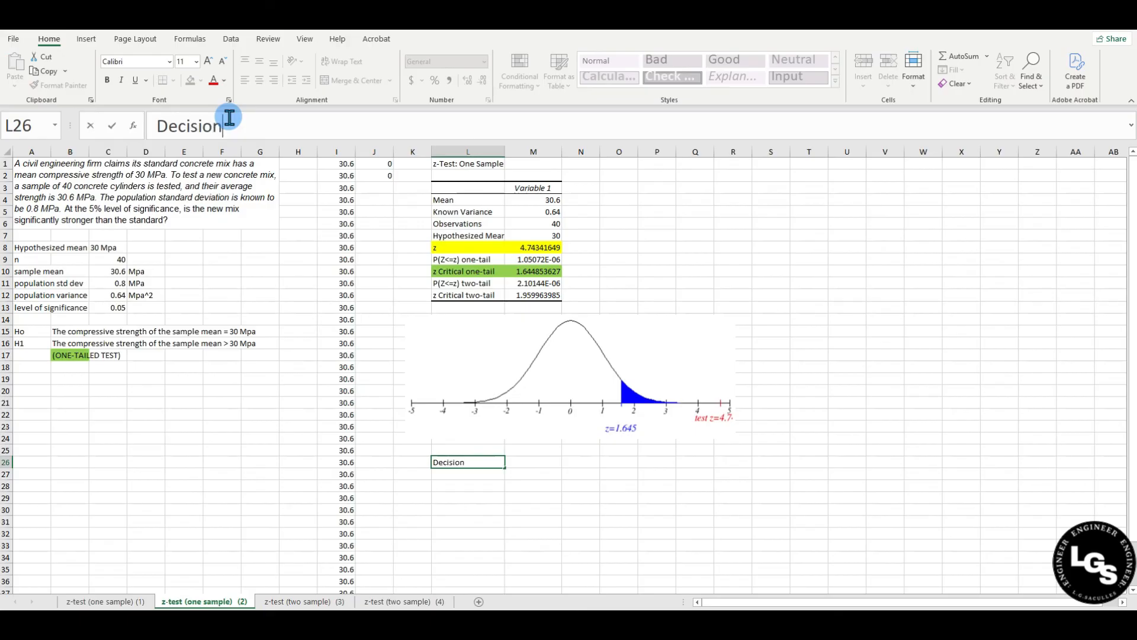
Enter "Reject Ho" as the decision in M26 and add the correctly spelled label "Conclusion" in L27.
left_click(521, 460)
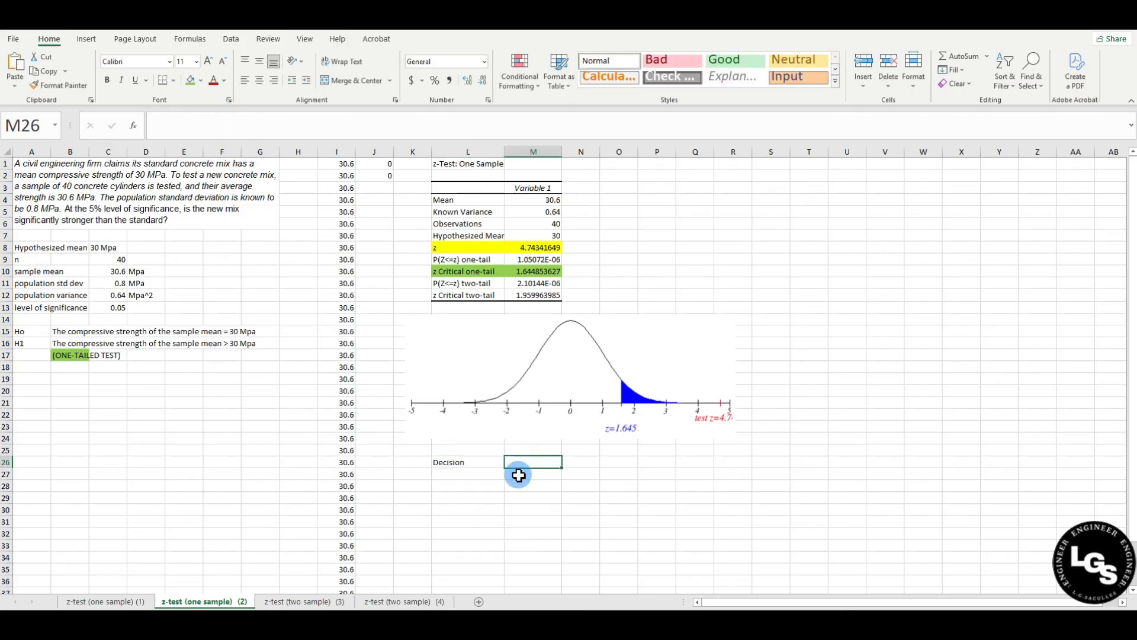
type("Reject Ho")
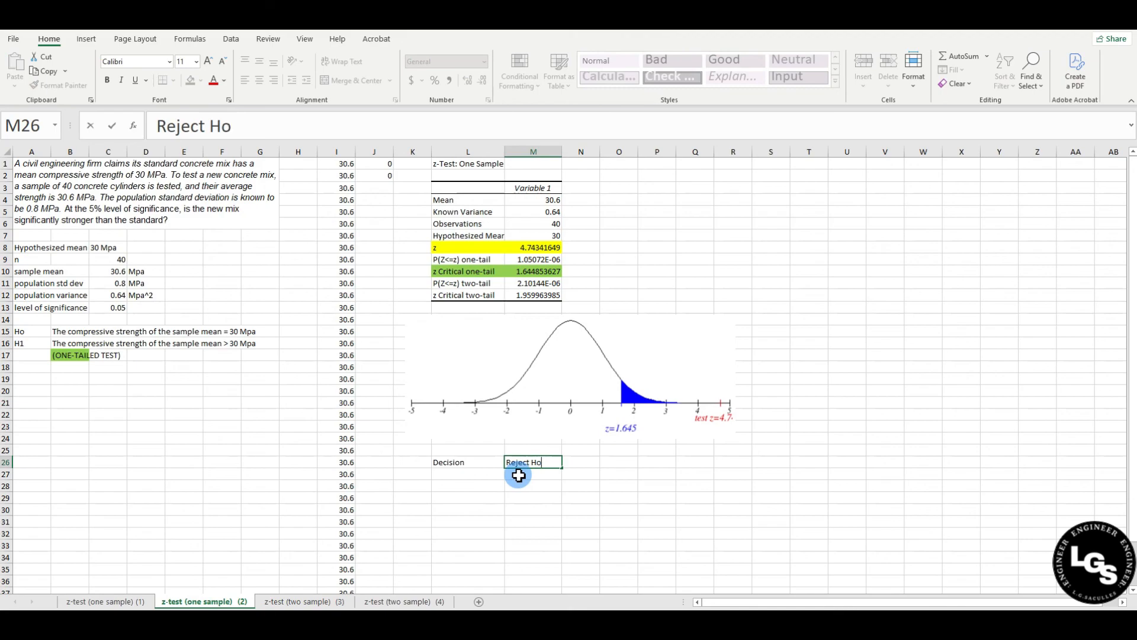
left_click(519, 475)
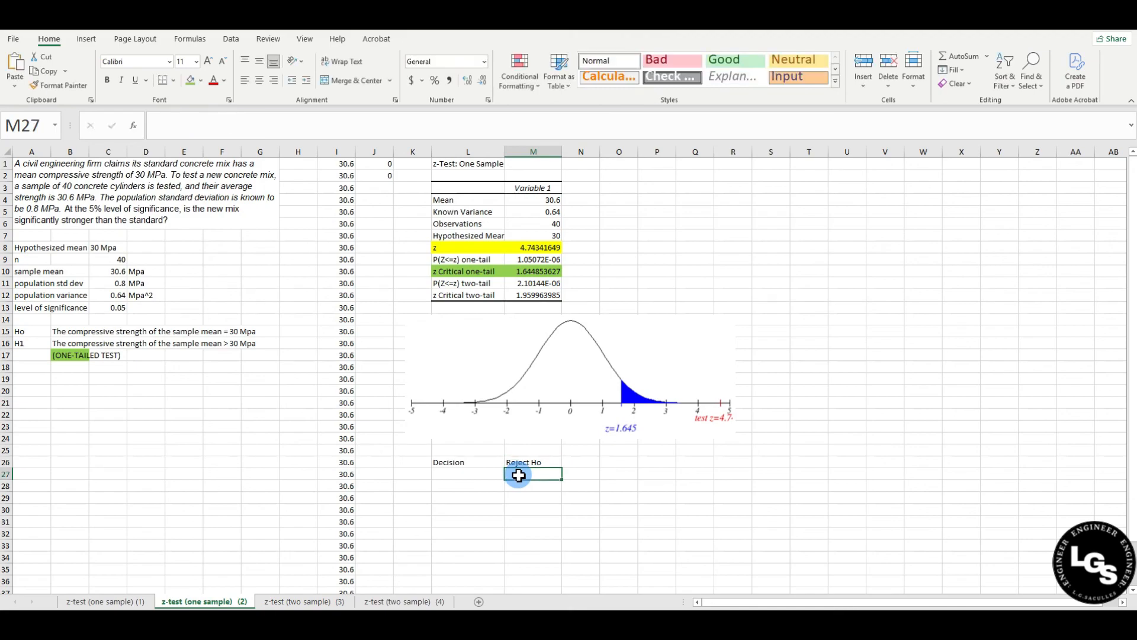
left_click(491, 475)
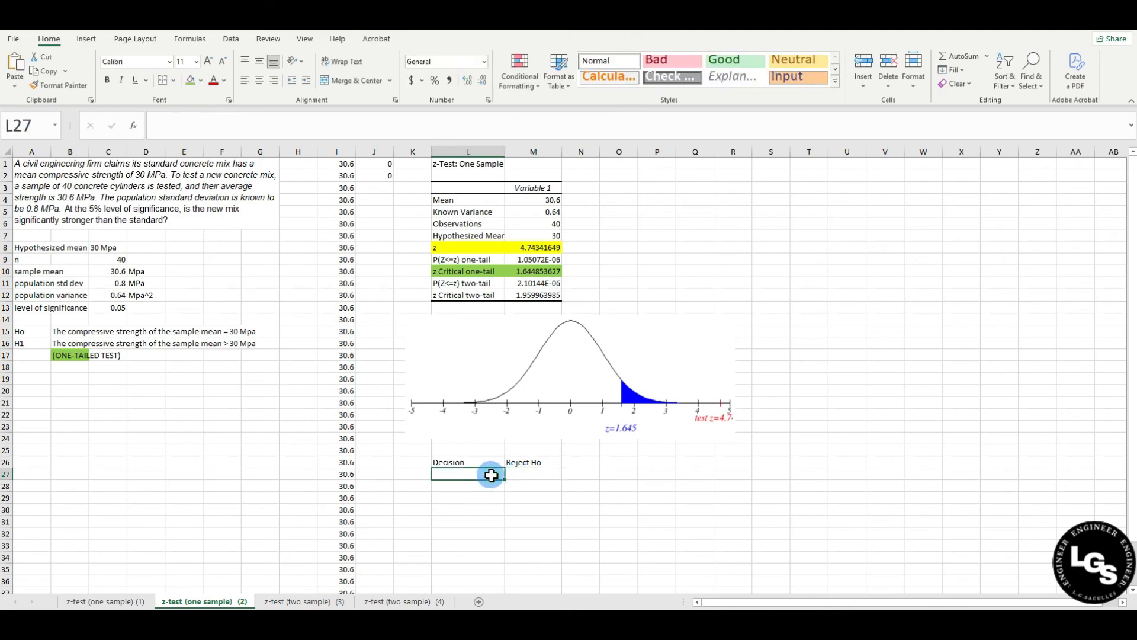
type("Concllusion")
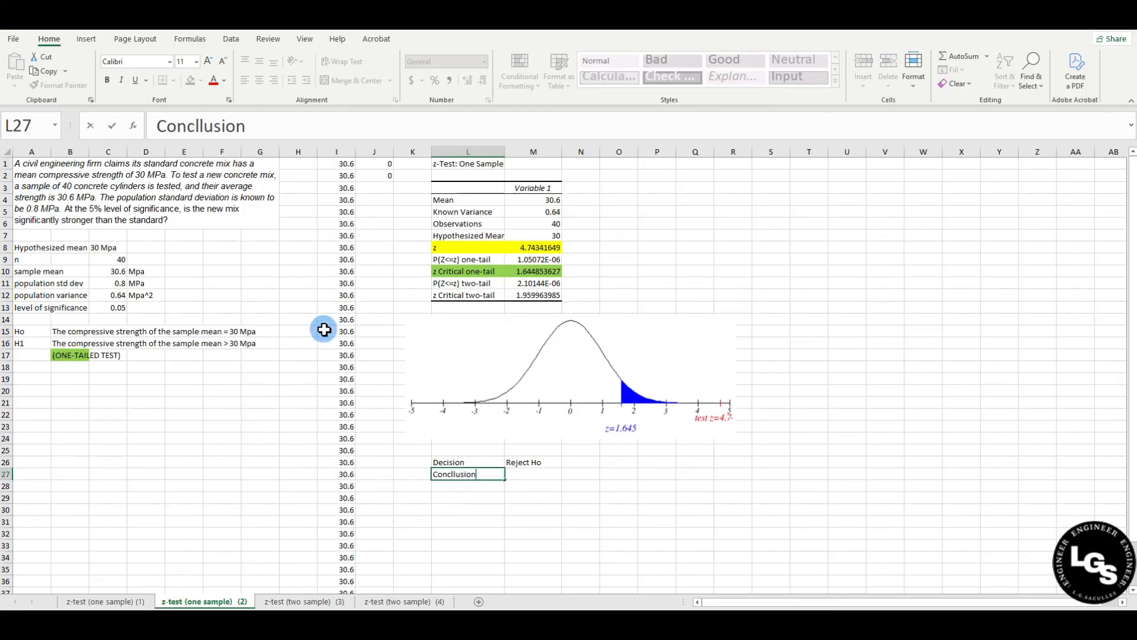
left_click(200, 126)
key("BackSpace")
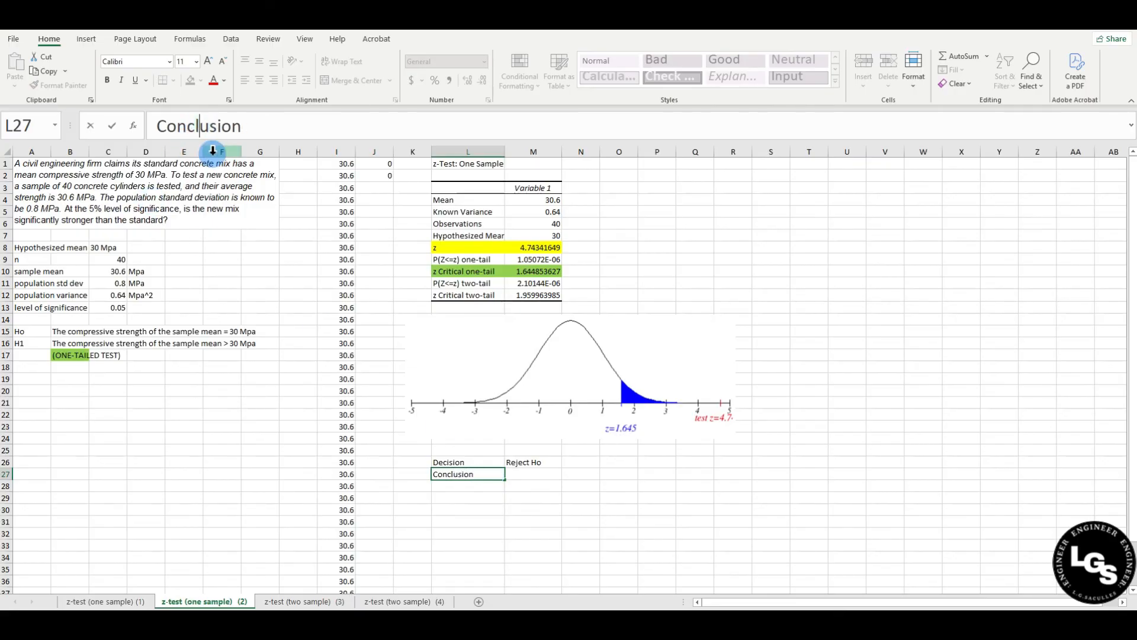
Enter the conclusion "The new mix is significantly stronger than the standard." in M27, correcting the wording and spelling.
left_click(527, 474)
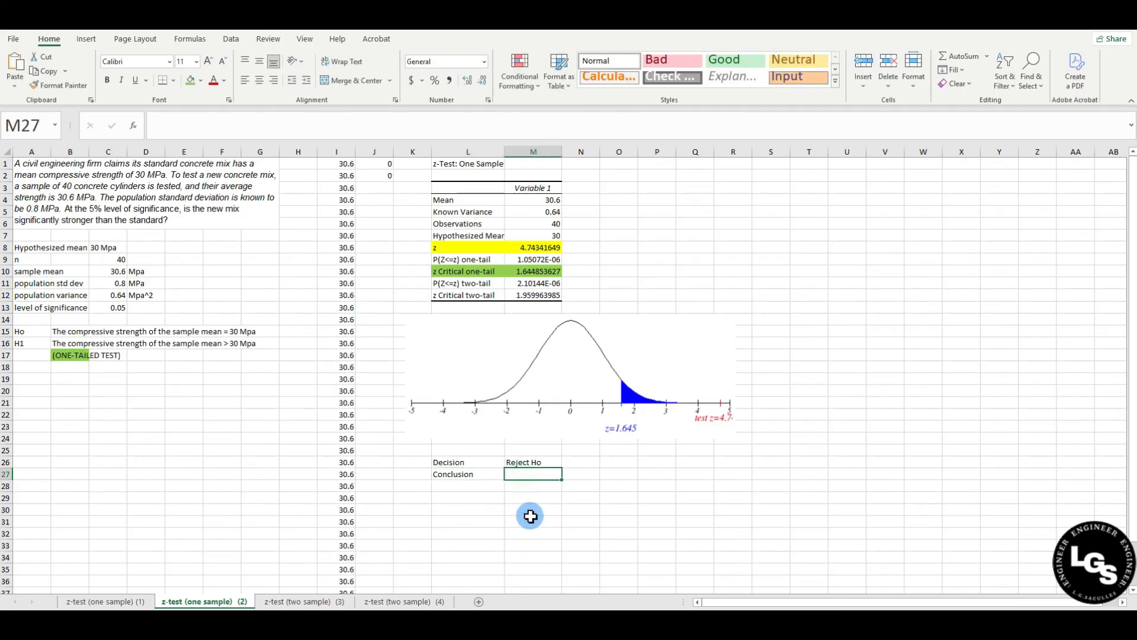
type("There is")
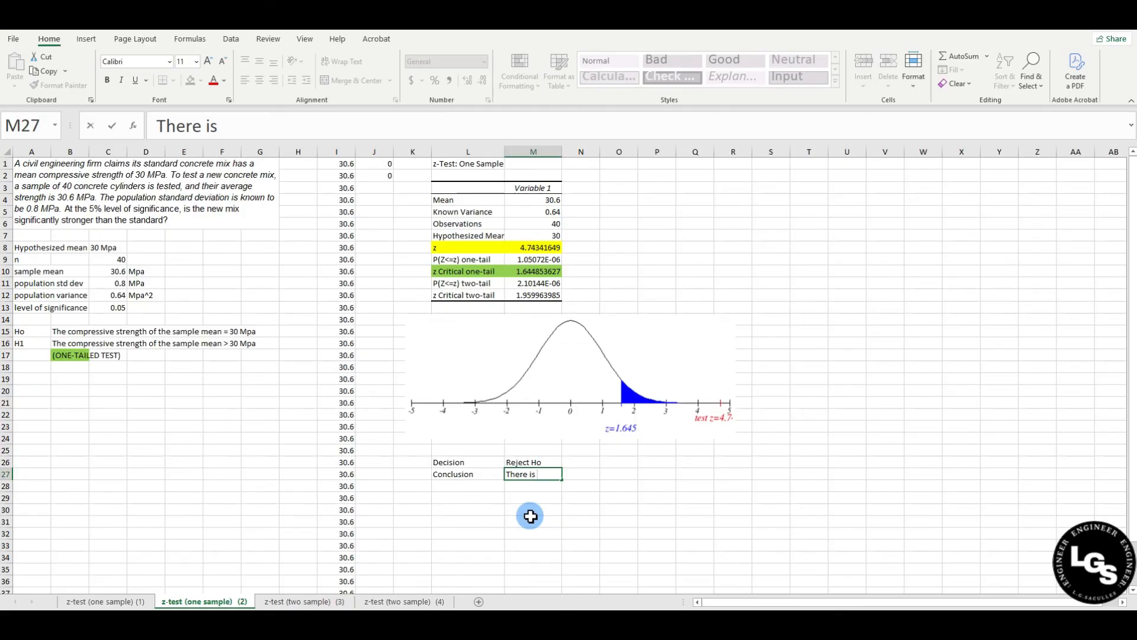
key("BackSpace")
key("BackSpace")
key("BackSpace")
key("BackSpace")
type("new mix ")
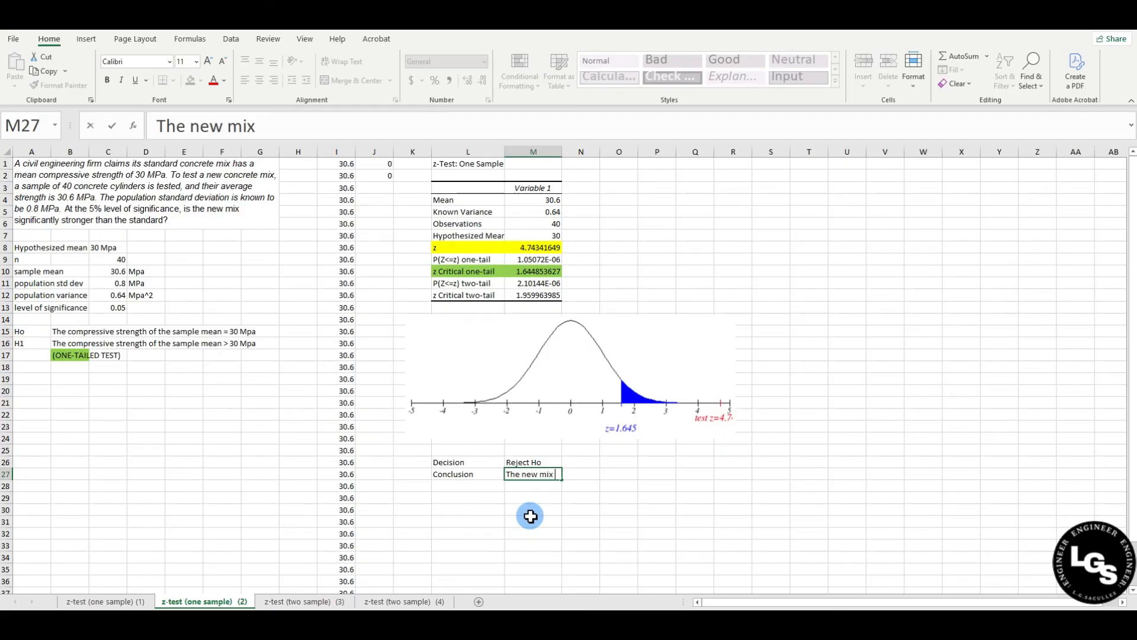
type("is significant")
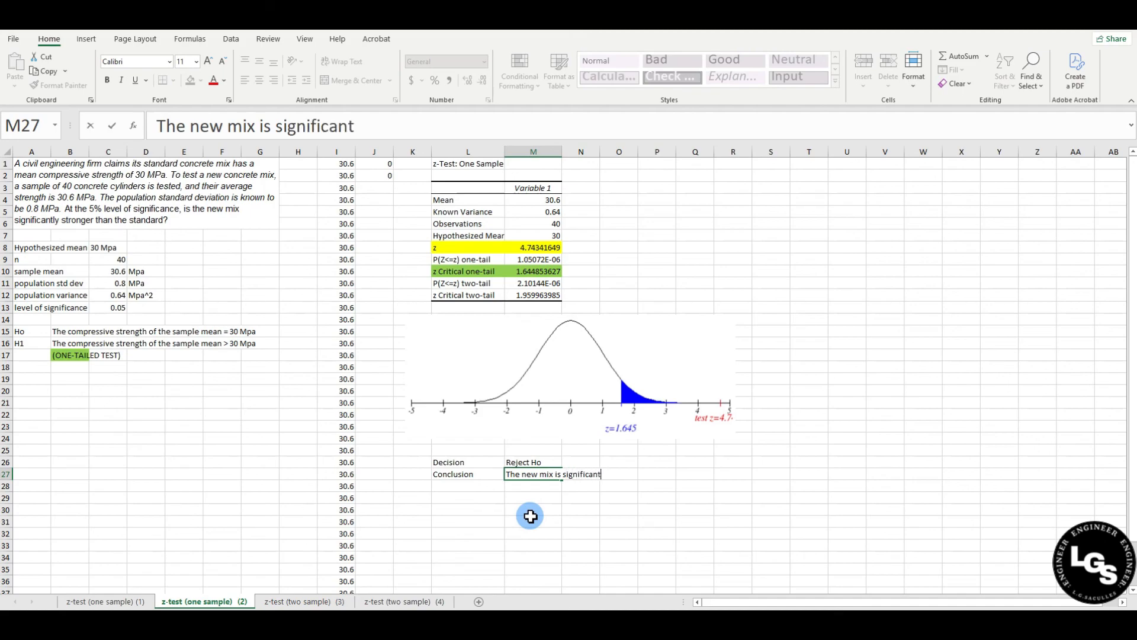
type("ly stringer than")
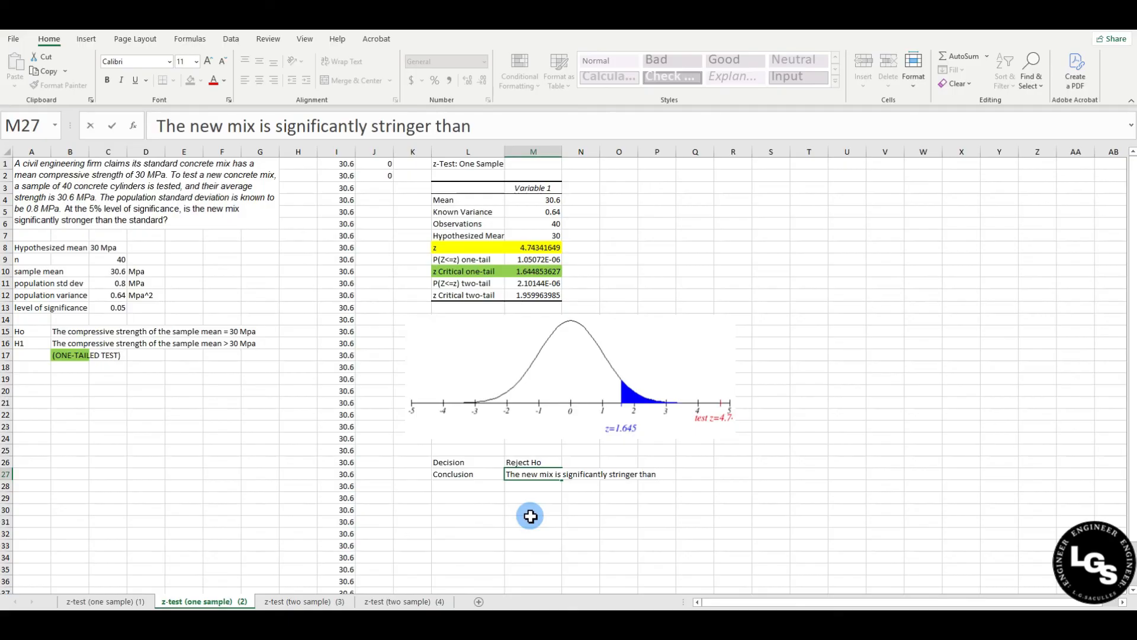
left_click(398, 126)
key("BackSpace")
type("o")
left_click(501, 123)
type("the standard")
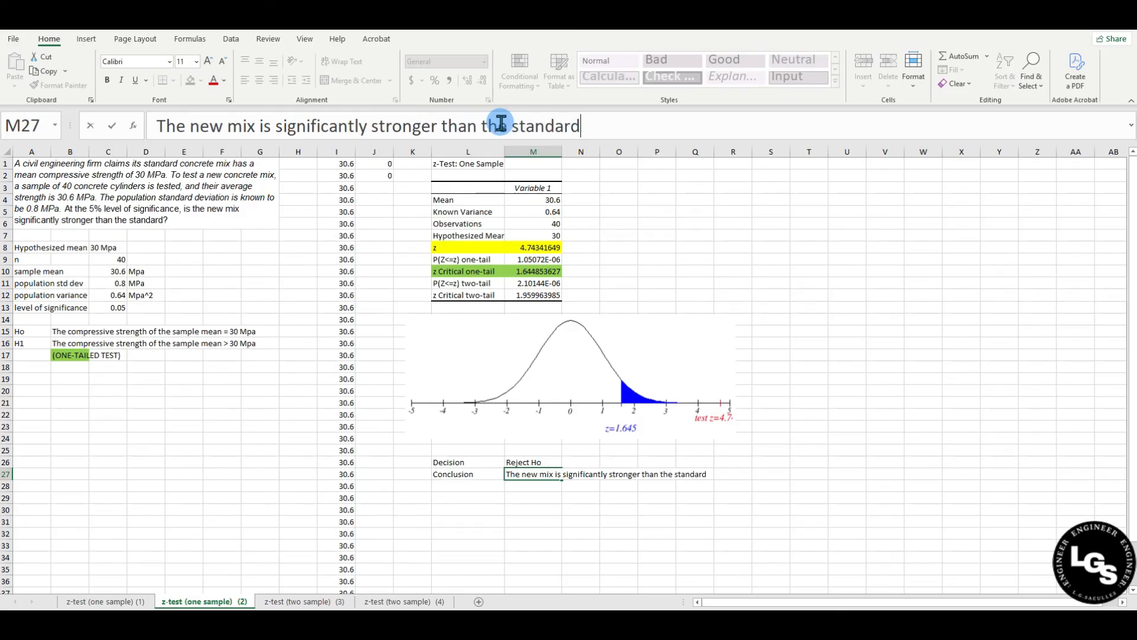
type(".")
key("Return")
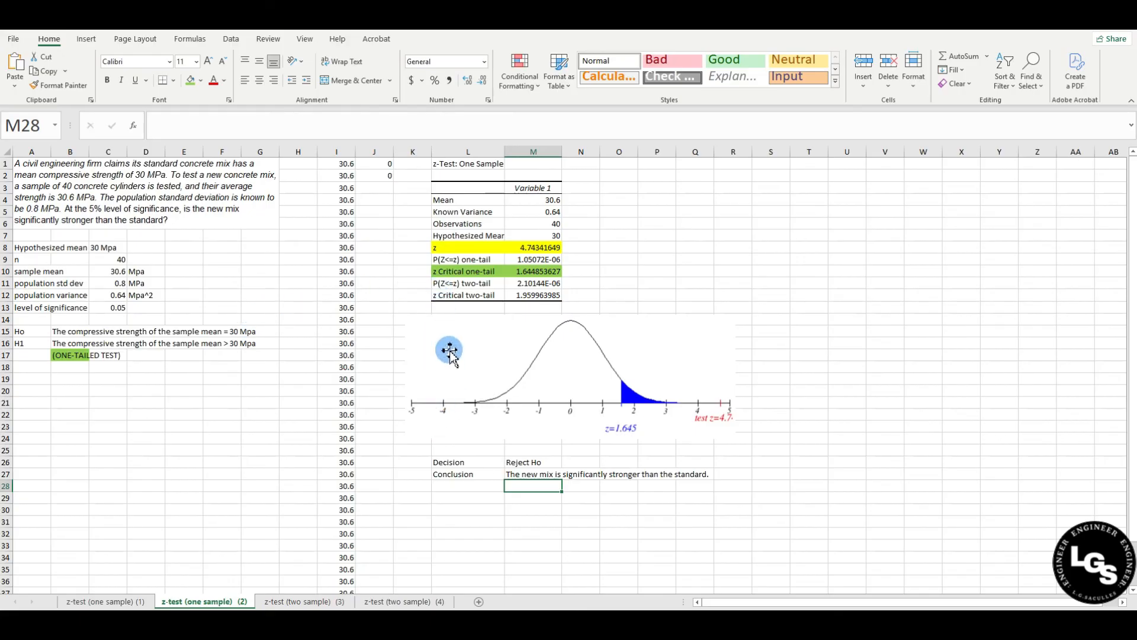
Fill the P(Z<=z) one-tail row, L9:M9, with light blue and check the p-value against the decision in row 26.
left_click_drag(474, 259, 518, 259)
left_click(201, 81)
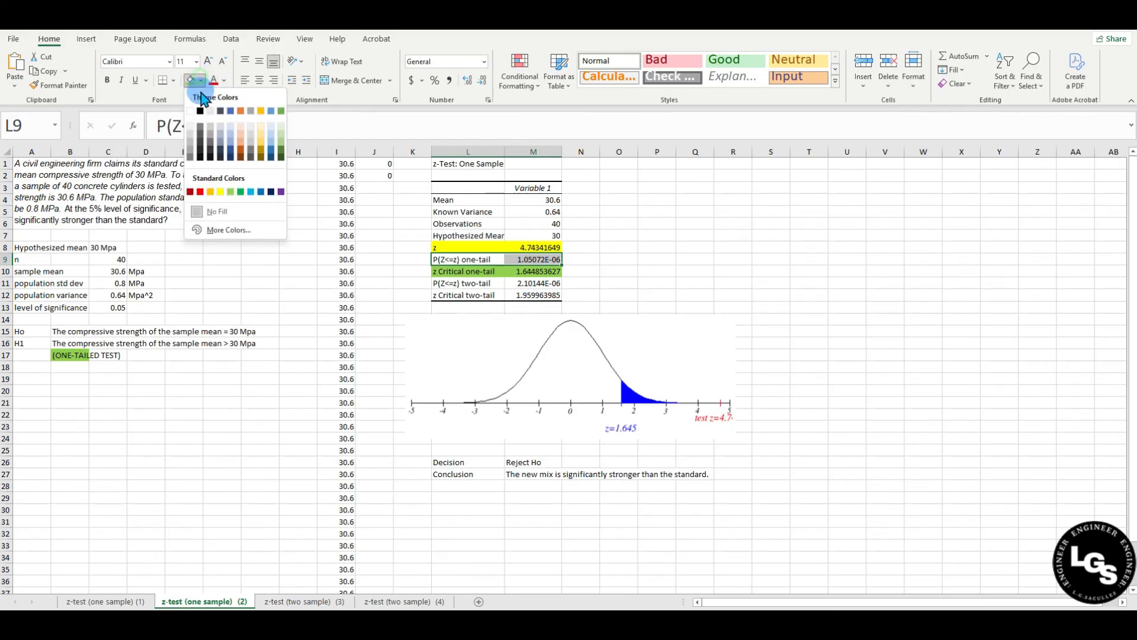
left_click(251, 192)
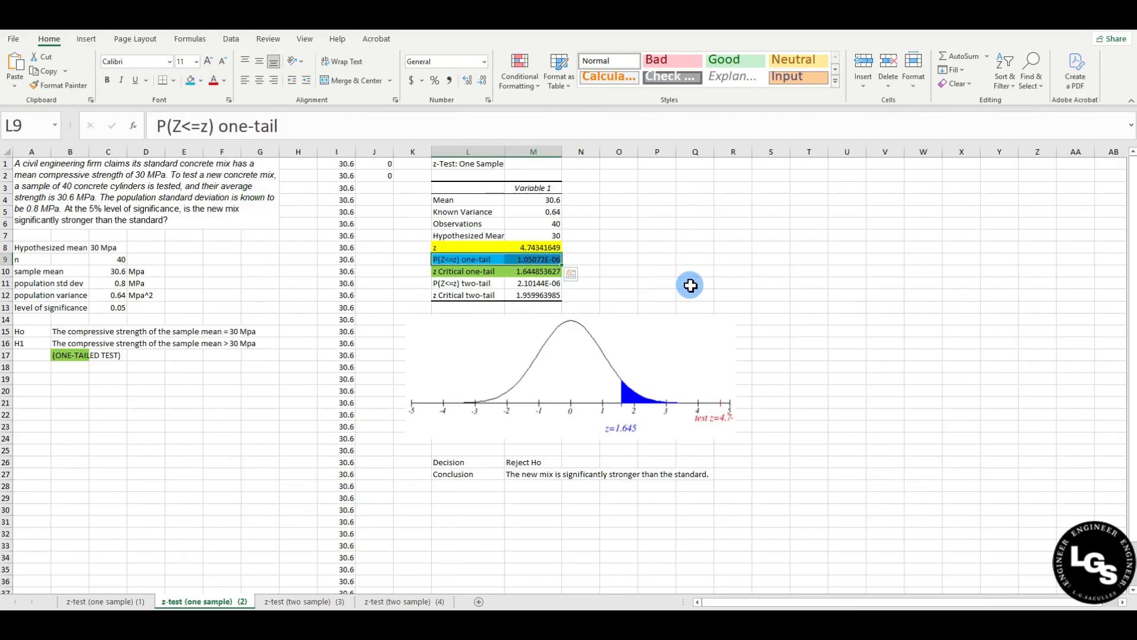
left_click(649, 260)
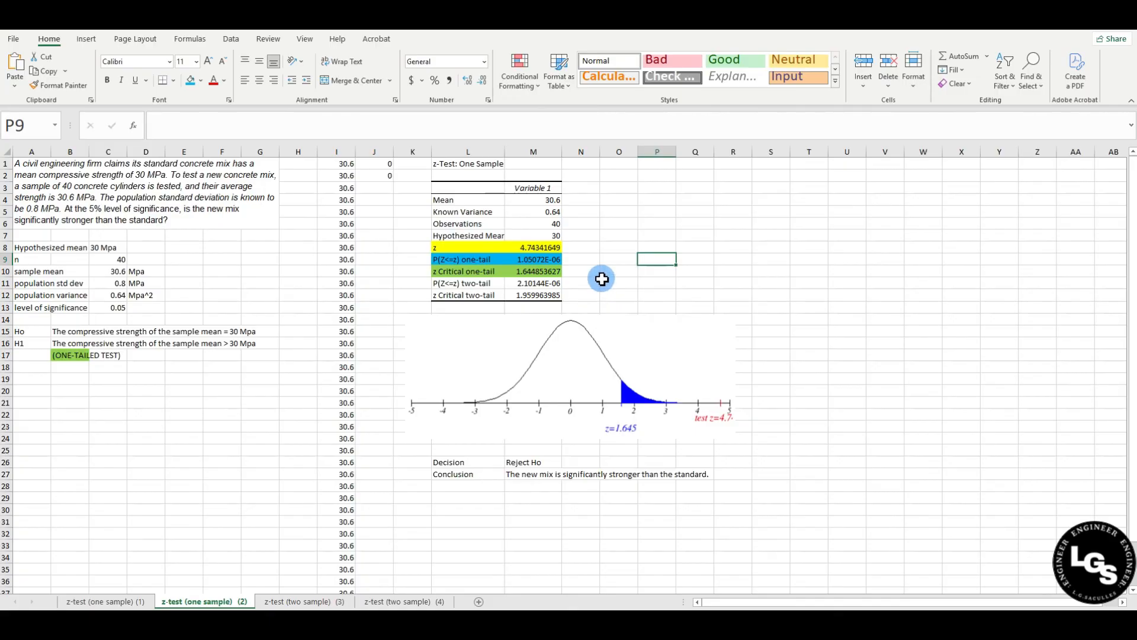
left_click(471, 262)
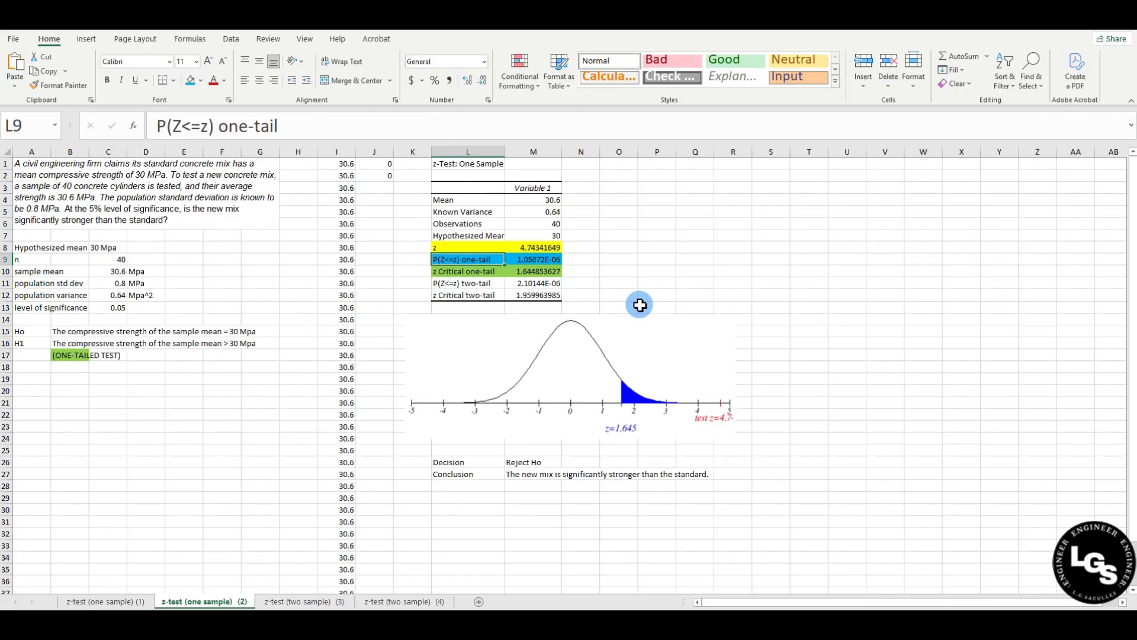
left_click(492, 464)
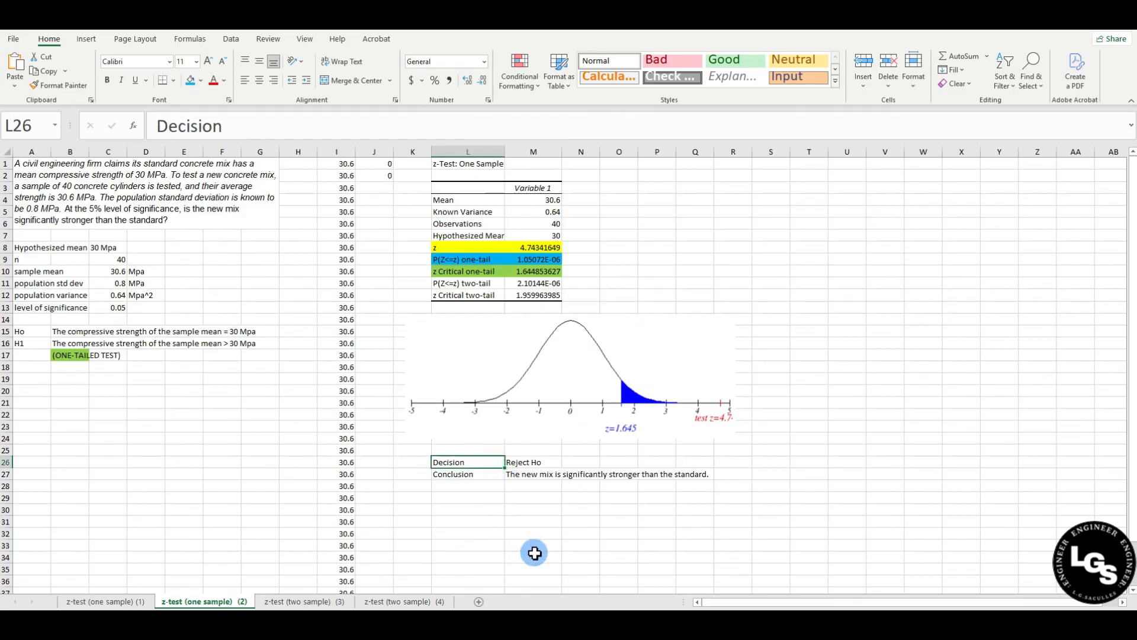